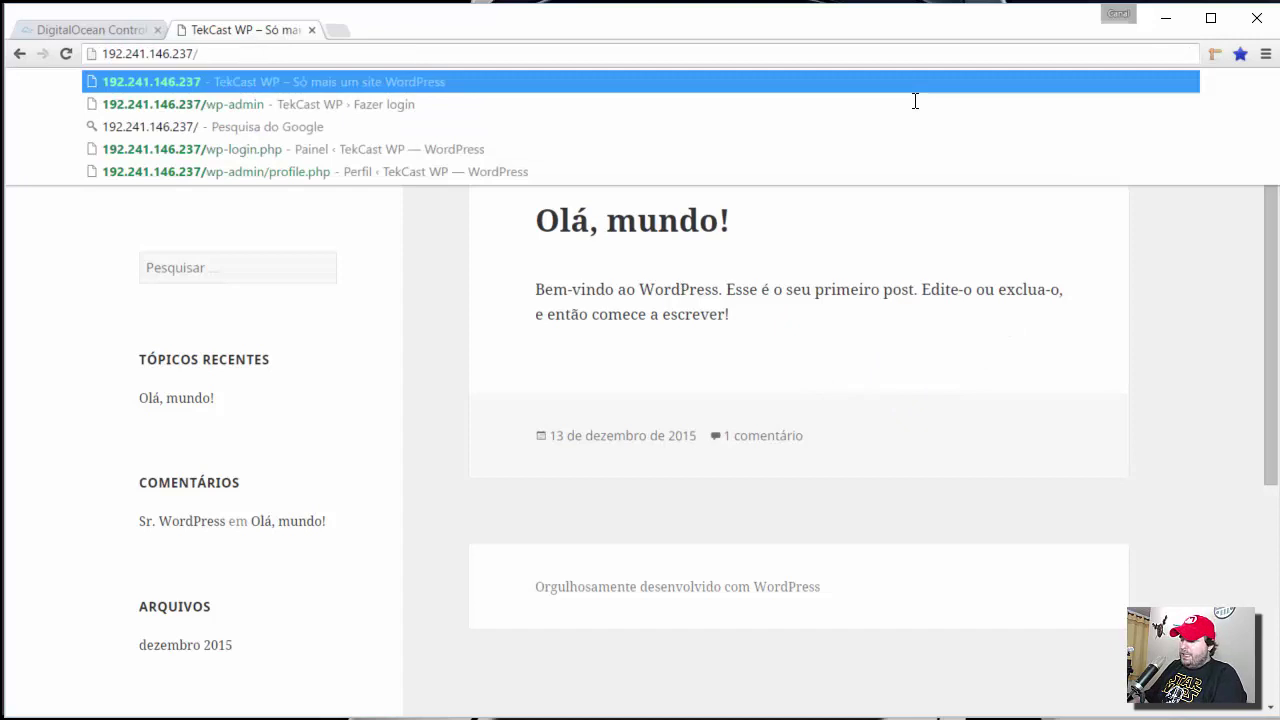
- Log in at /wp-admin with the saved admin credentials, then visit the TekCast WP front page
text(wp-)
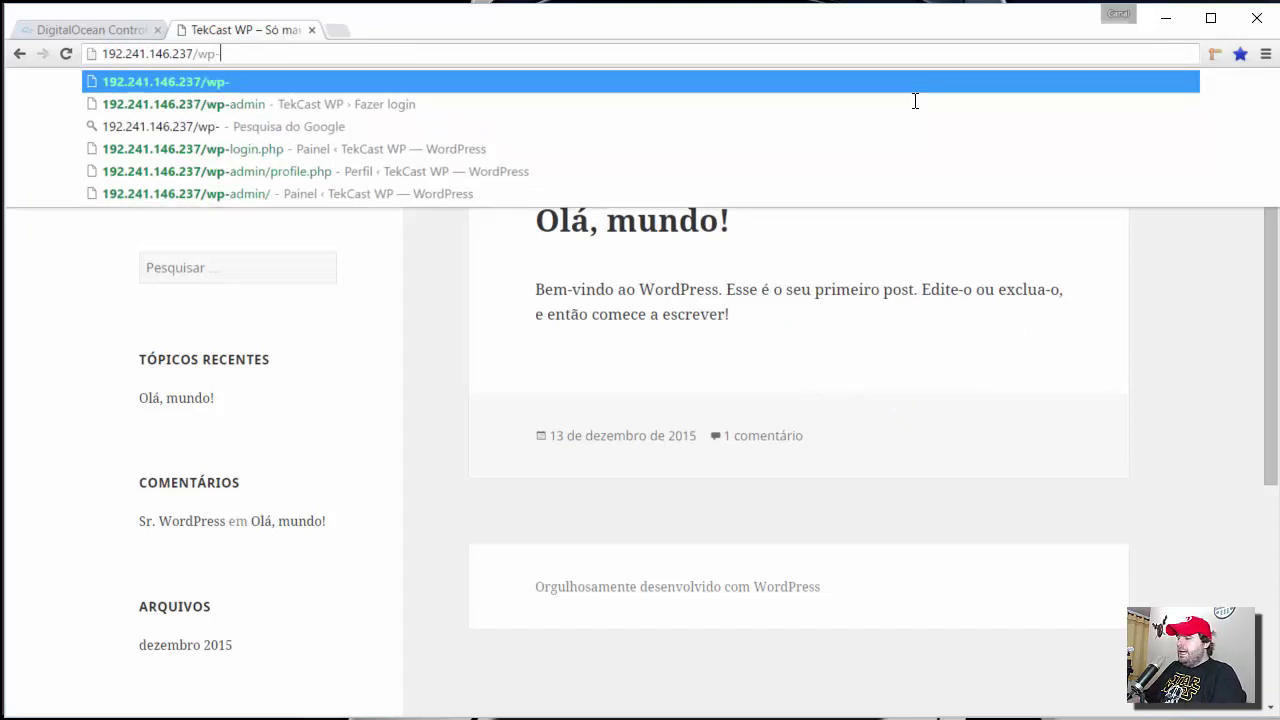
text(admin)
key(Return)
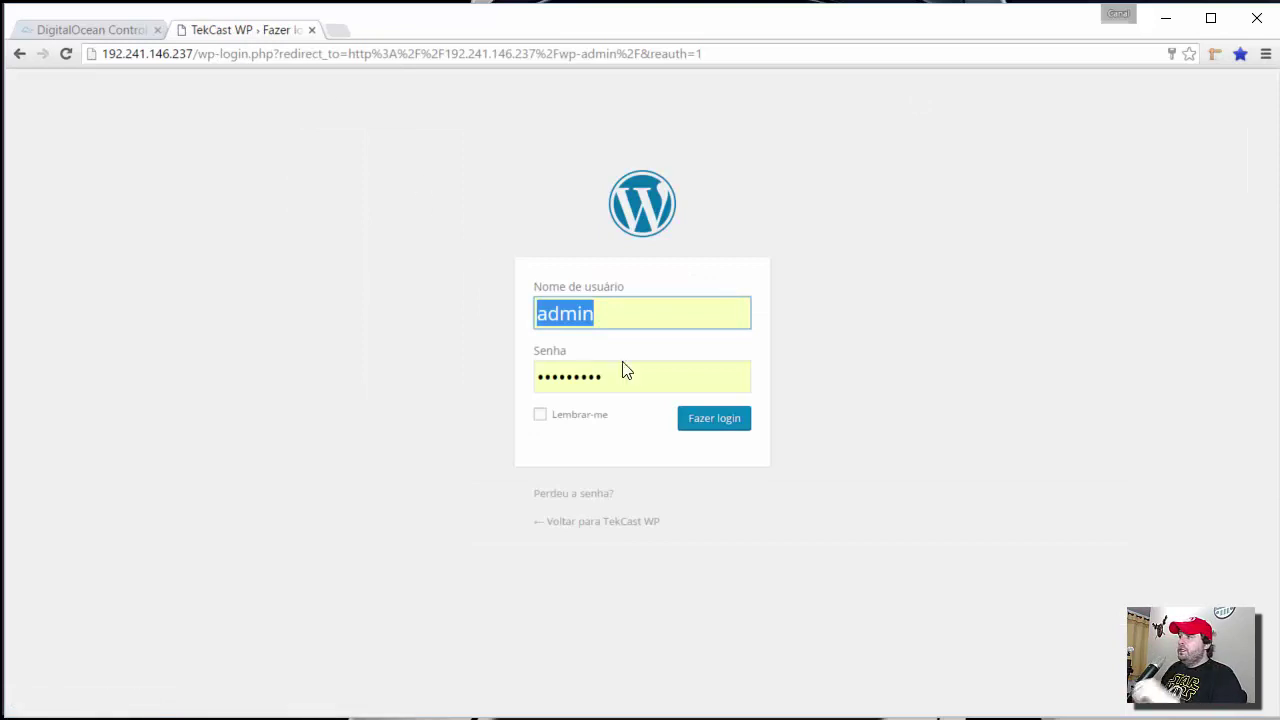
click(686, 424)
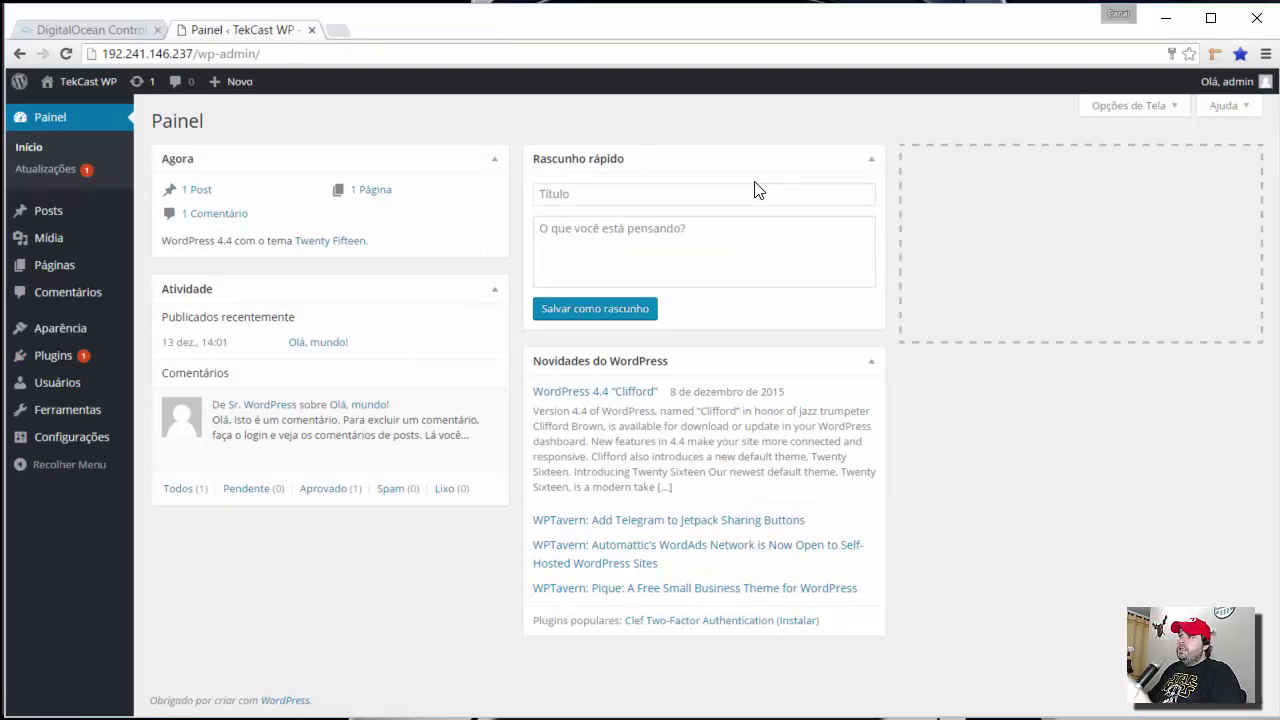
click(92, 104)
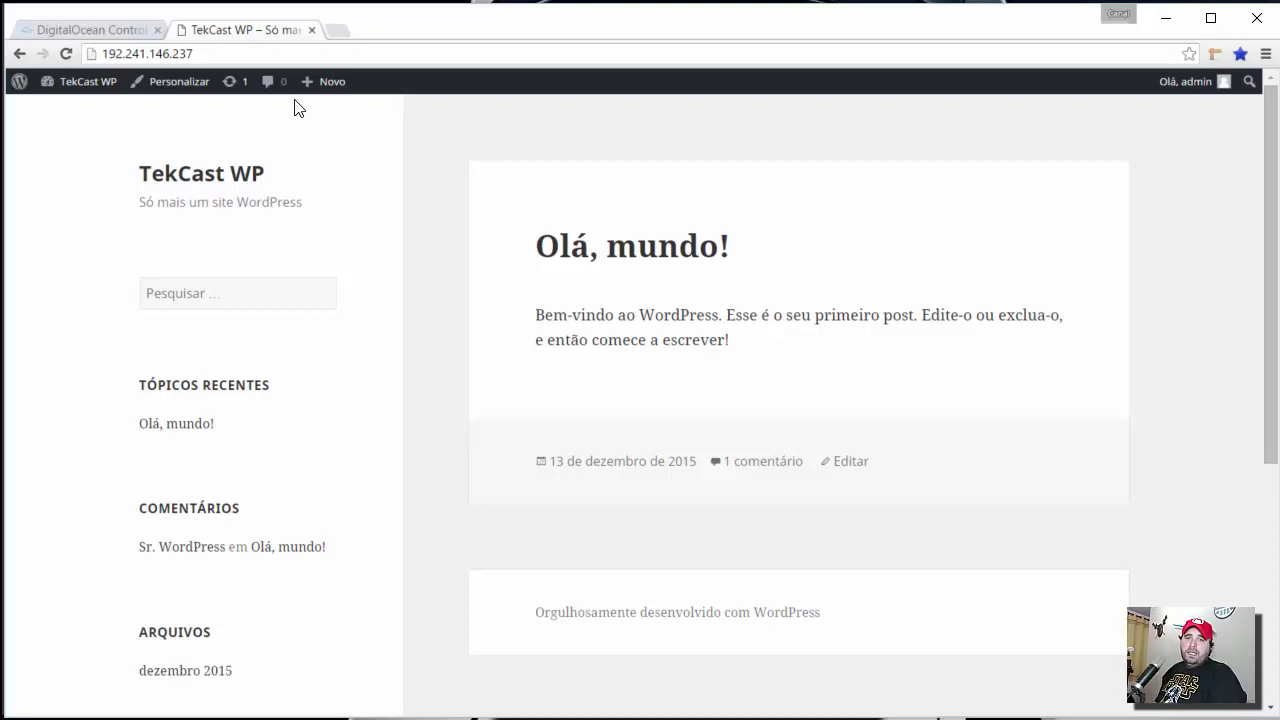
click(145, 25)
- Select and copy the TekCastWP droplet IP 192.241.146.237 from the DigitalOcean page
click(250, 232)
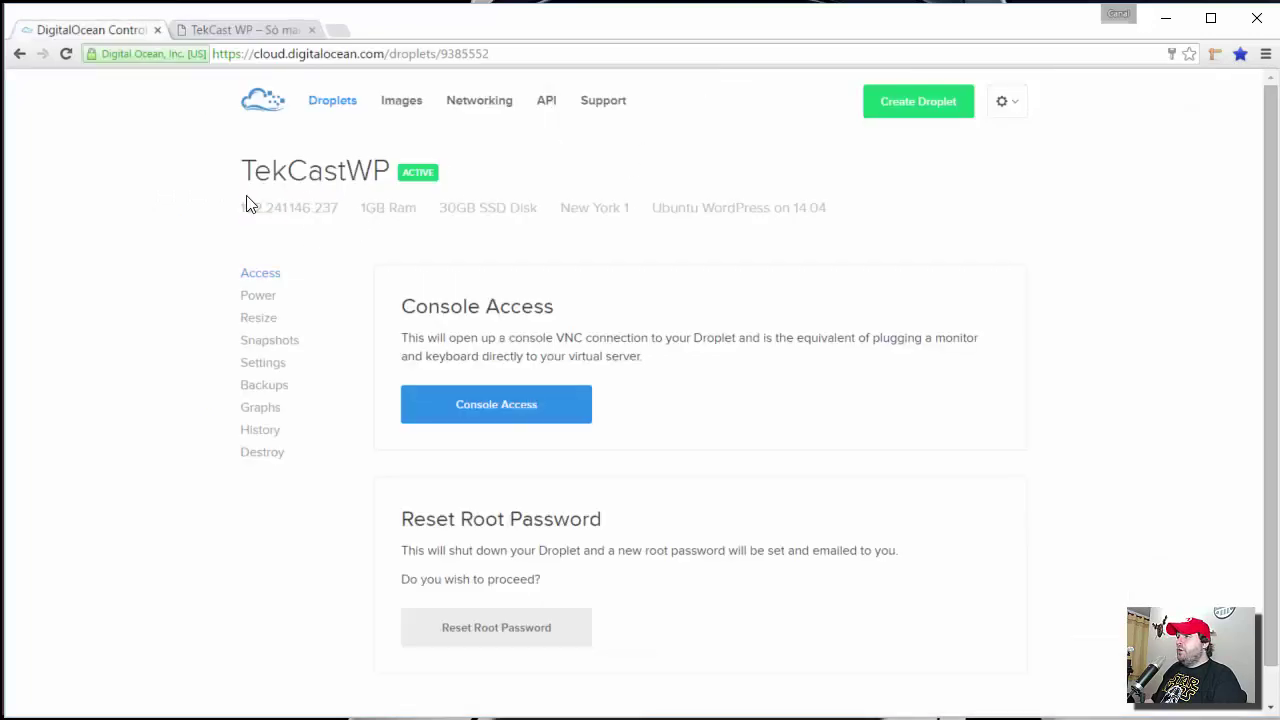
drag(236, 210, 345, 209)
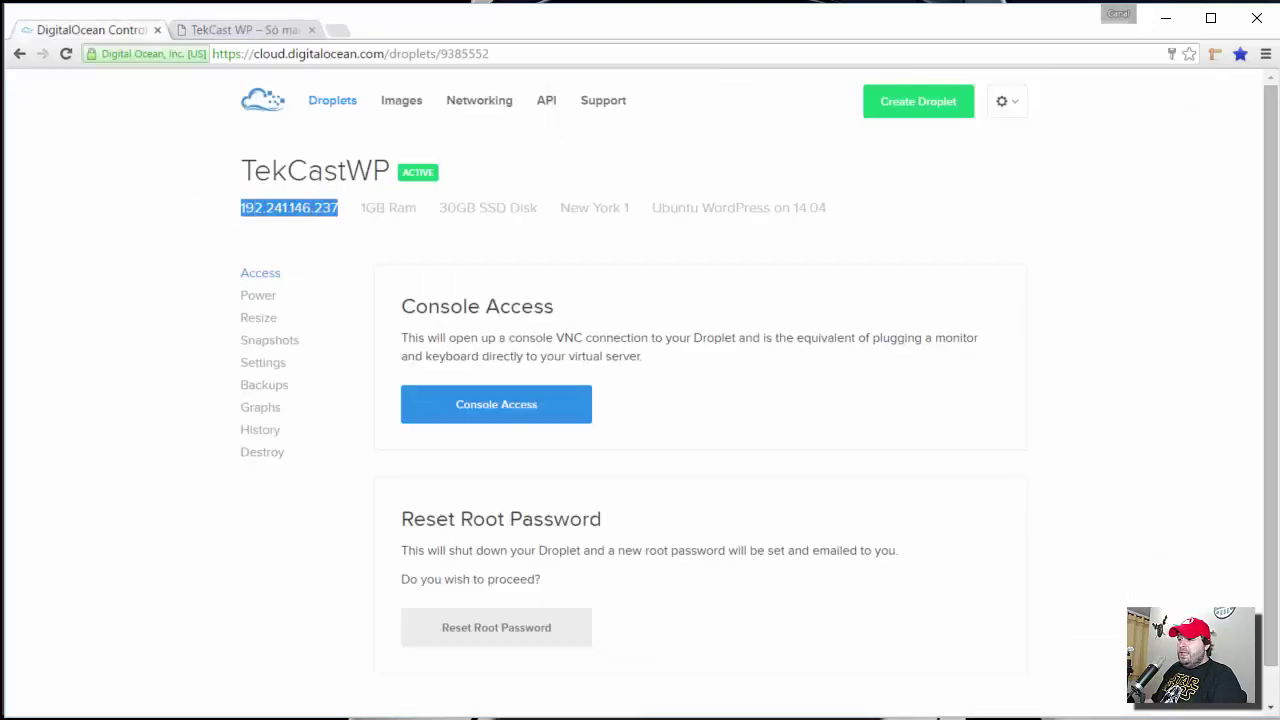
key(alt+Tab)
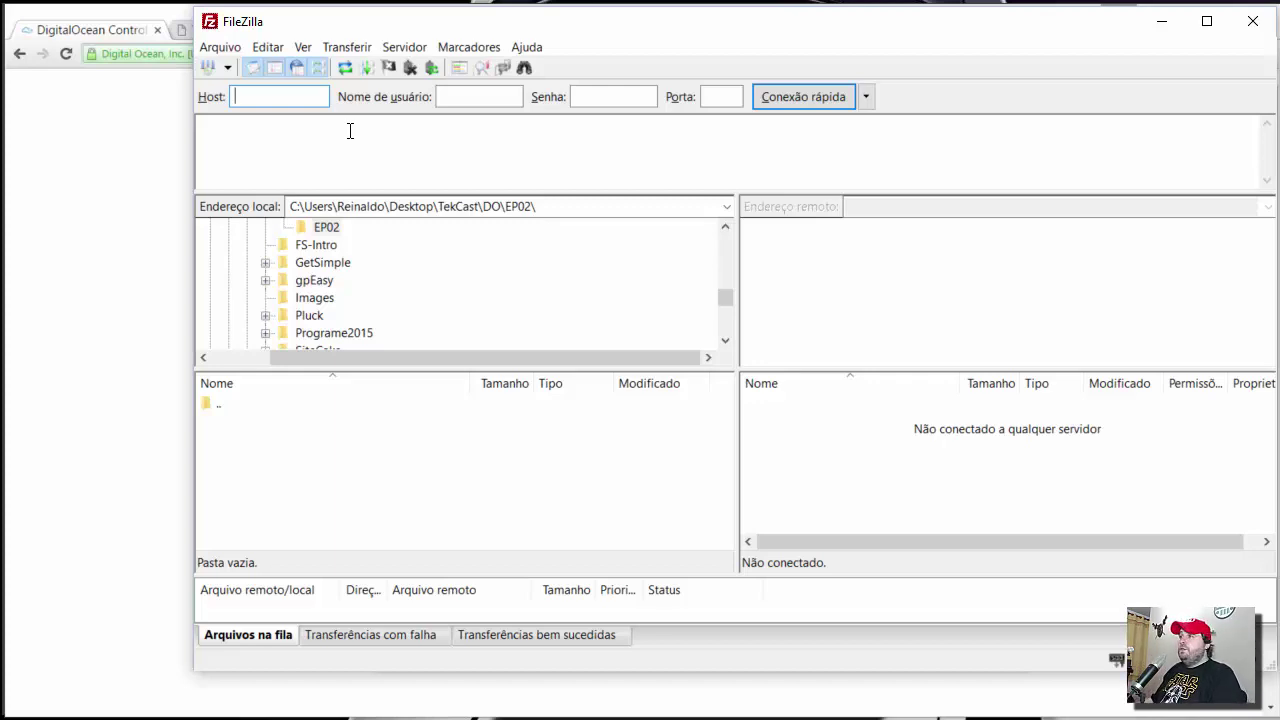
- Add chaveprivadatkz.ppk as an SFTP private key file in FileZilla's settings
click(268, 47)
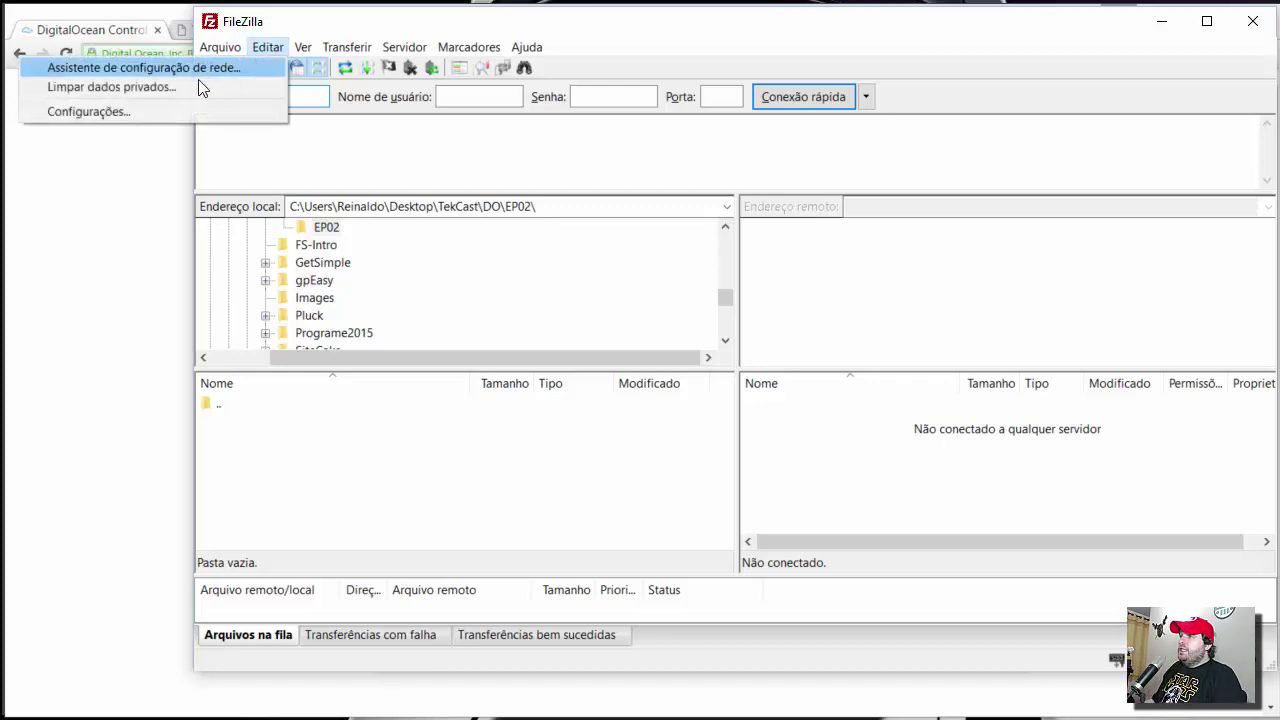
click(143, 112)
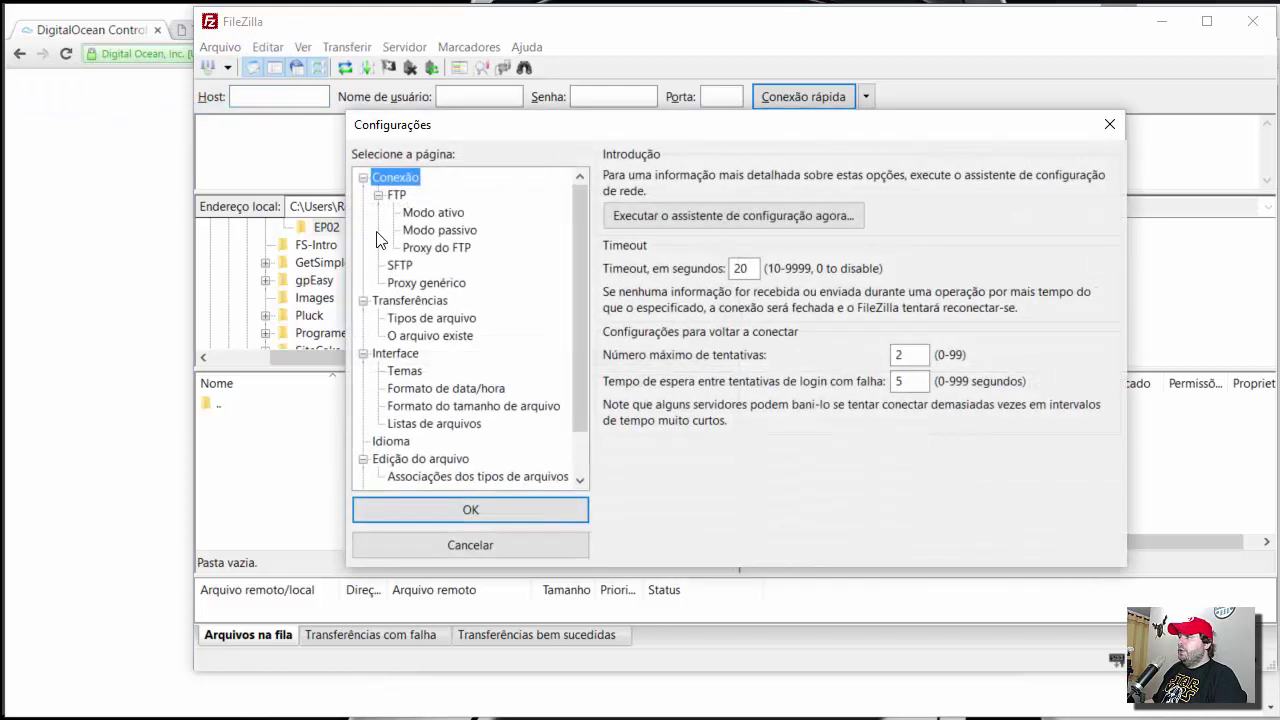
click(400, 265)
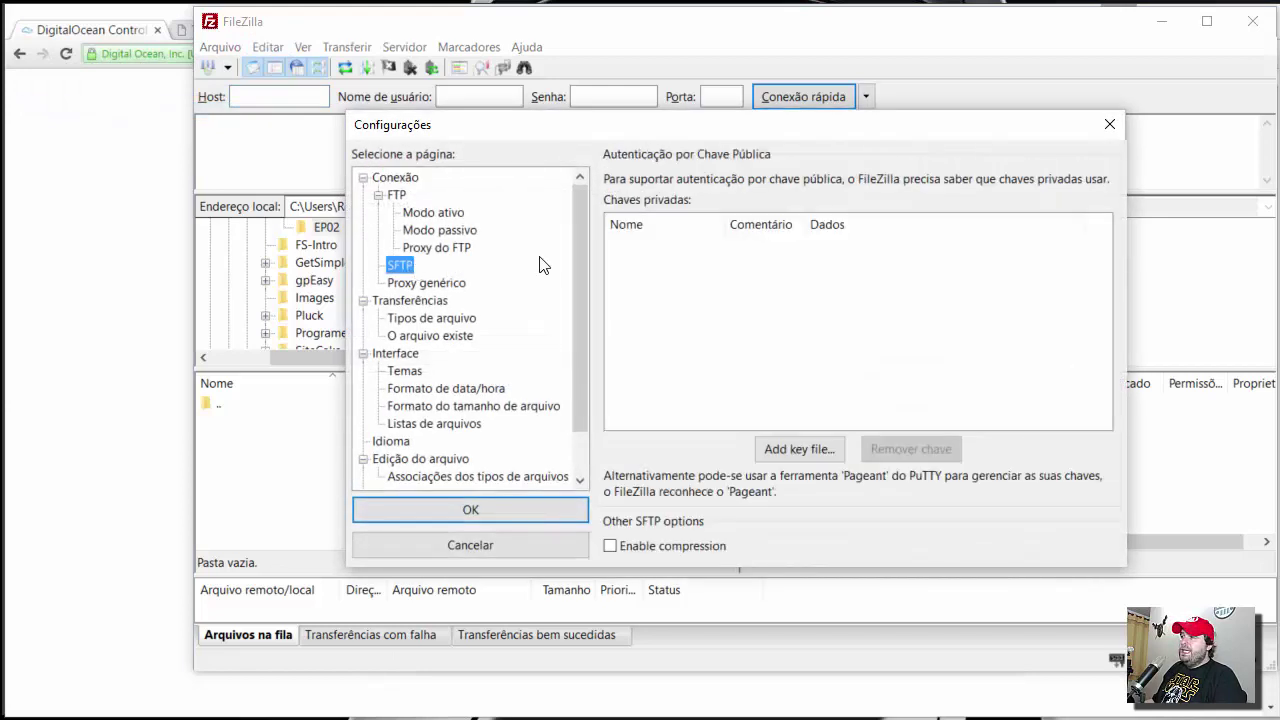
click(795, 449)
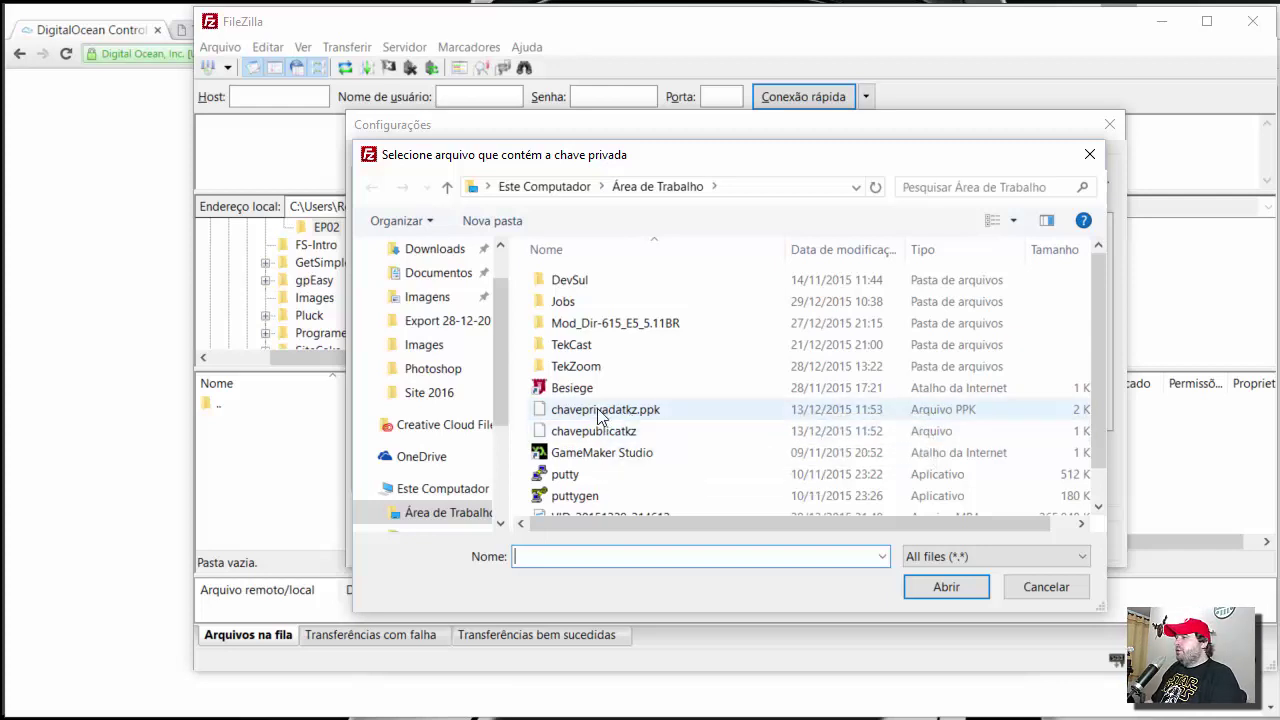
double_click(589, 412)
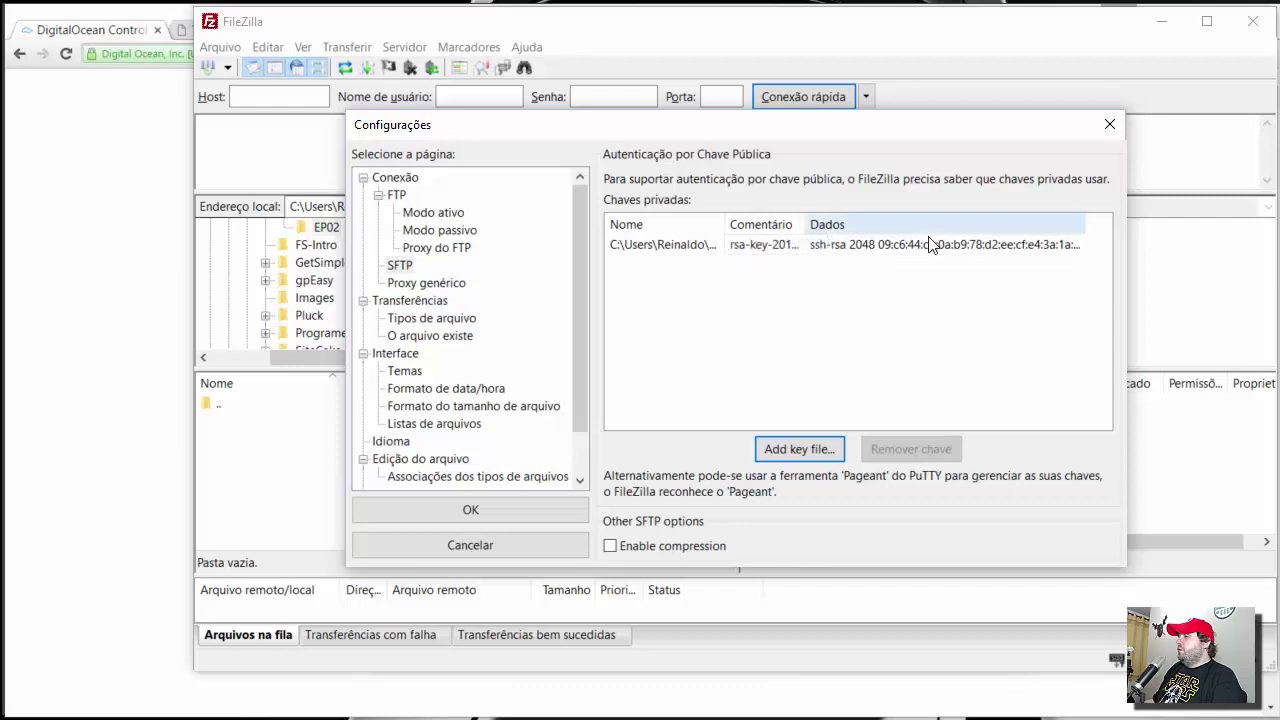
click(475, 510)
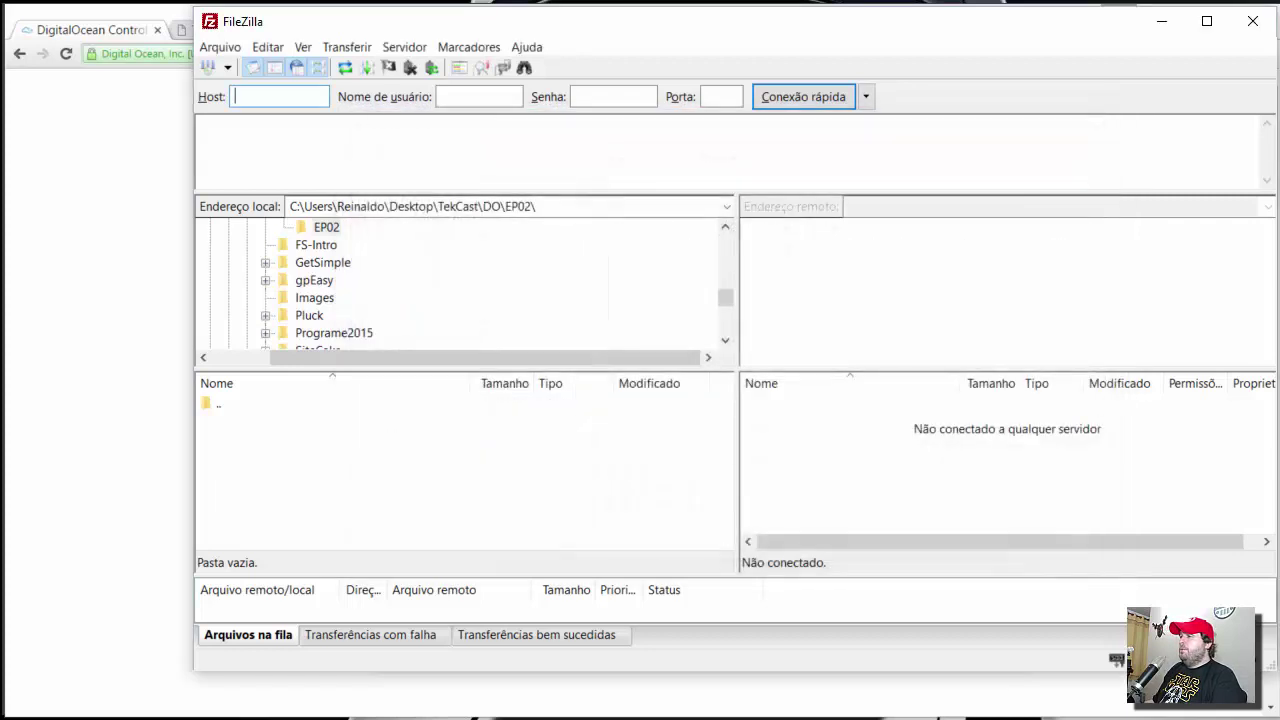
- Create a new Site Manager entry with host 192.241.146.237 copied from DigitalOcean
click(209, 70)
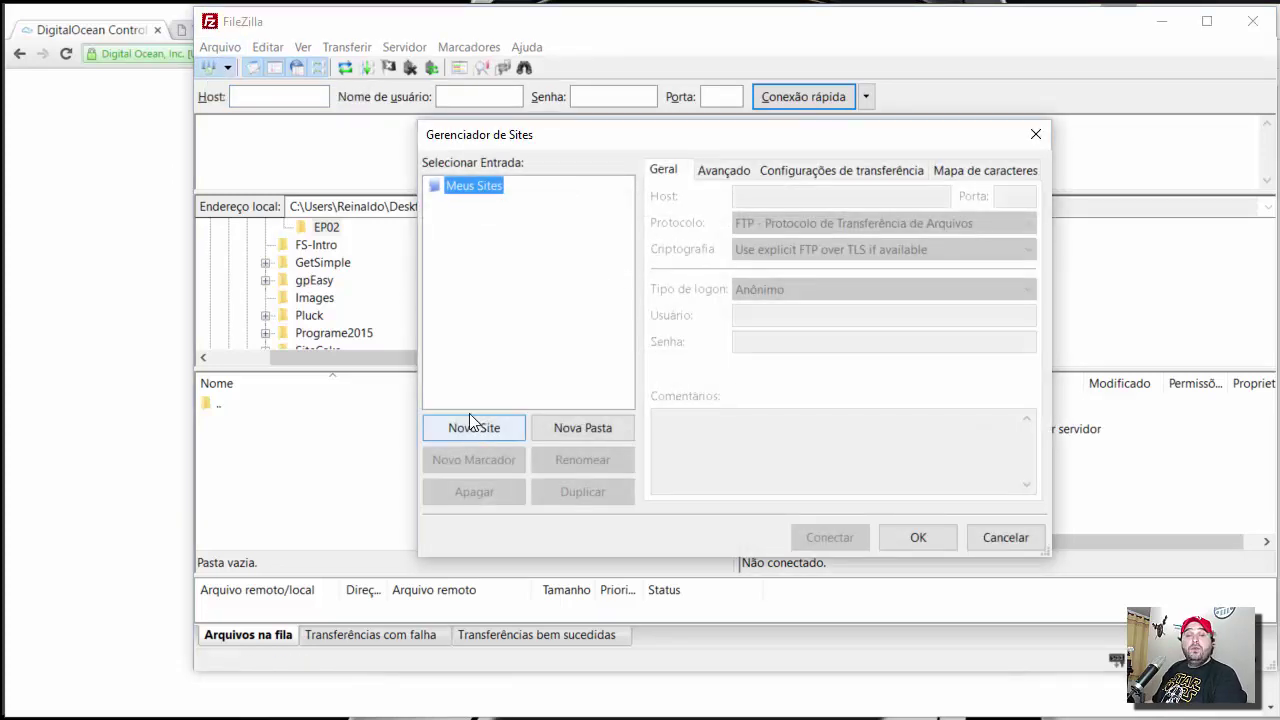
click(477, 424)
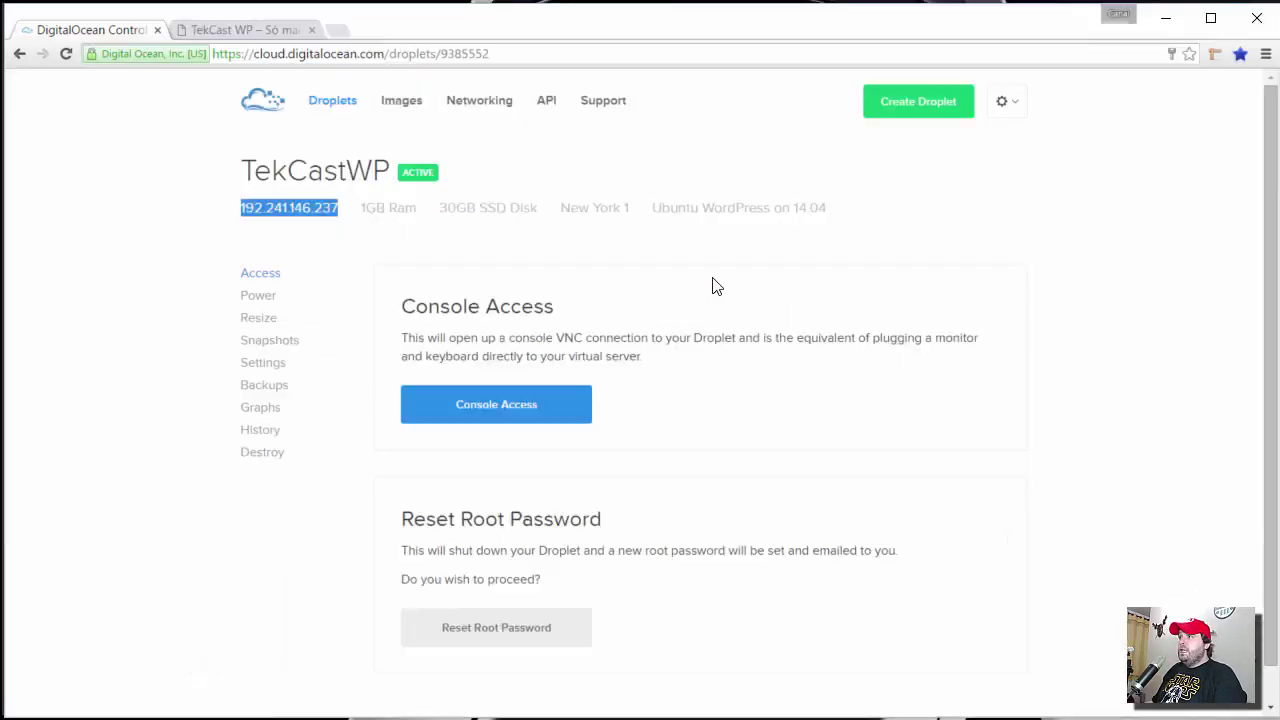
click(297, 157)
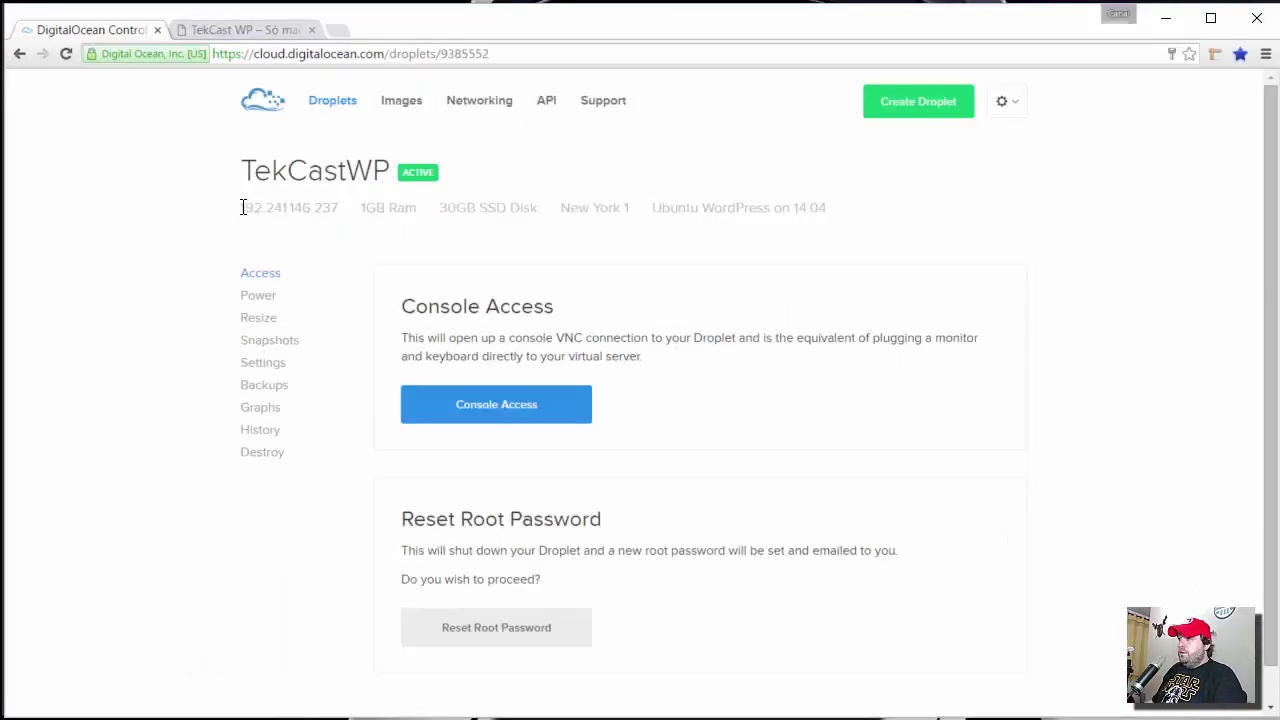
drag(241, 208, 340, 207)
key(ctrl+c)
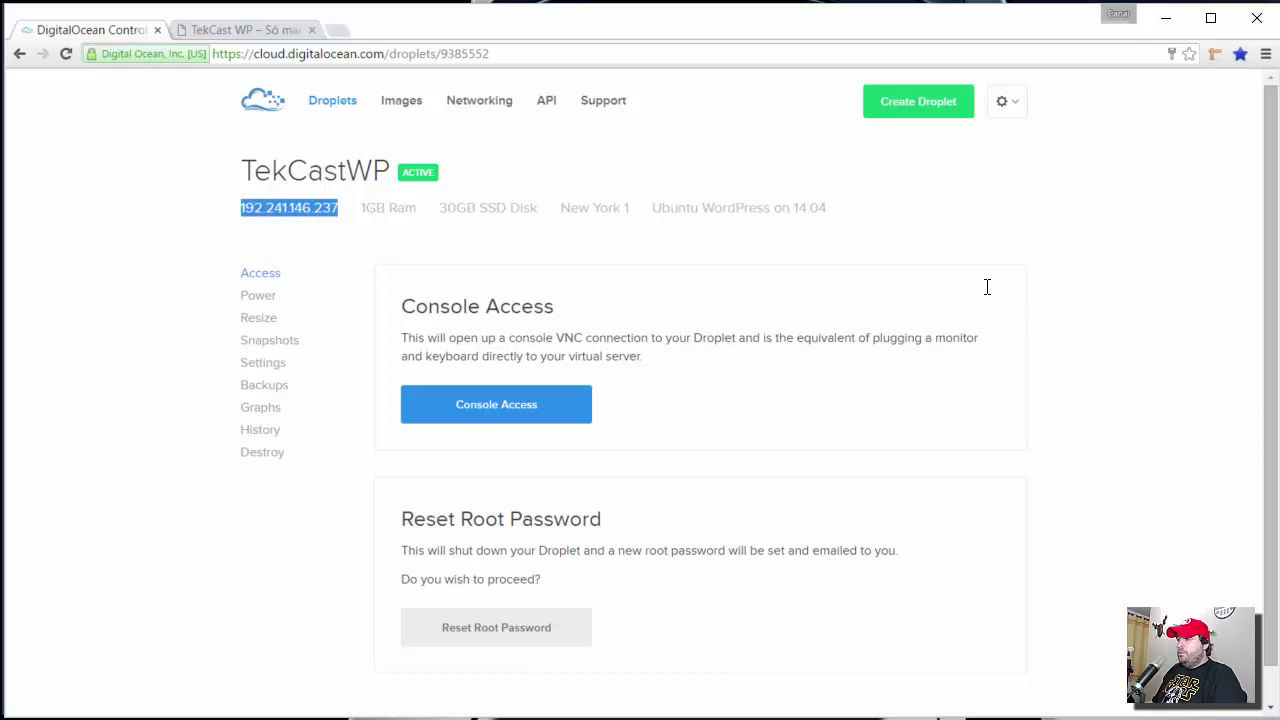
key(alt+Tab)
click(760, 196)
key(ctrl+v)
- Set port 22, SFTP protocol, interactive logon and user root, then connect
click(1016, 196)
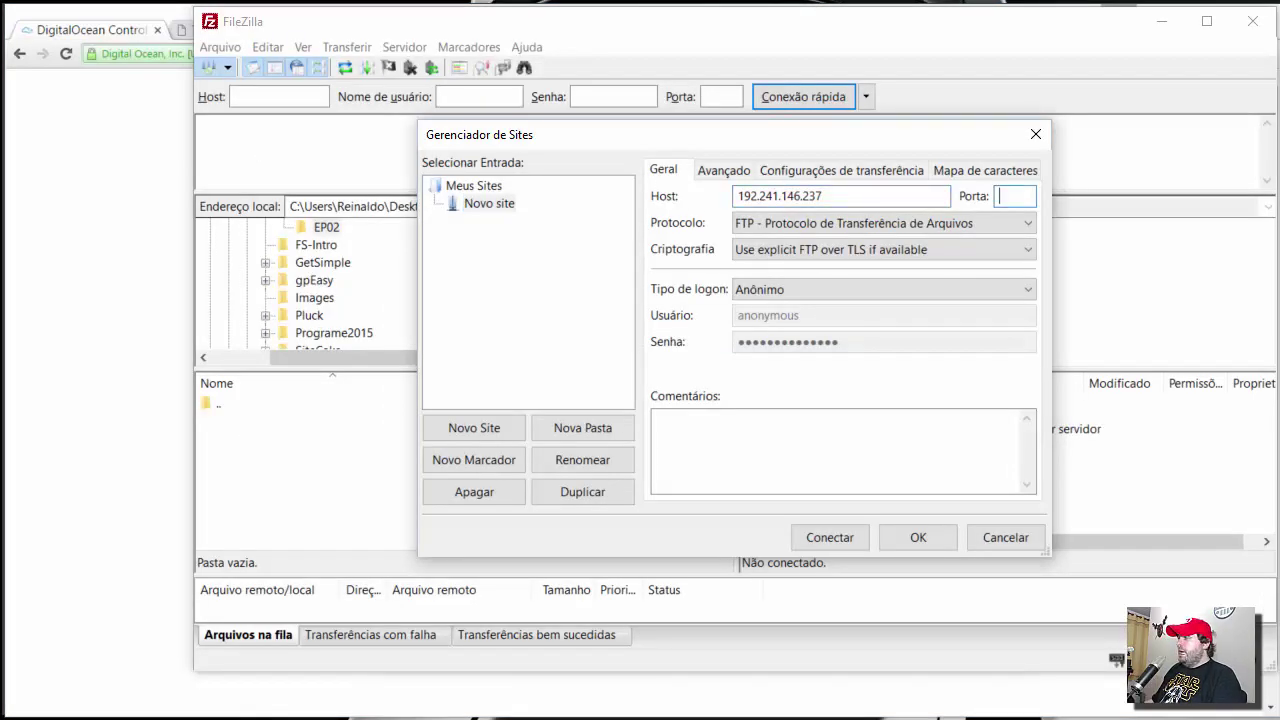
text(22)
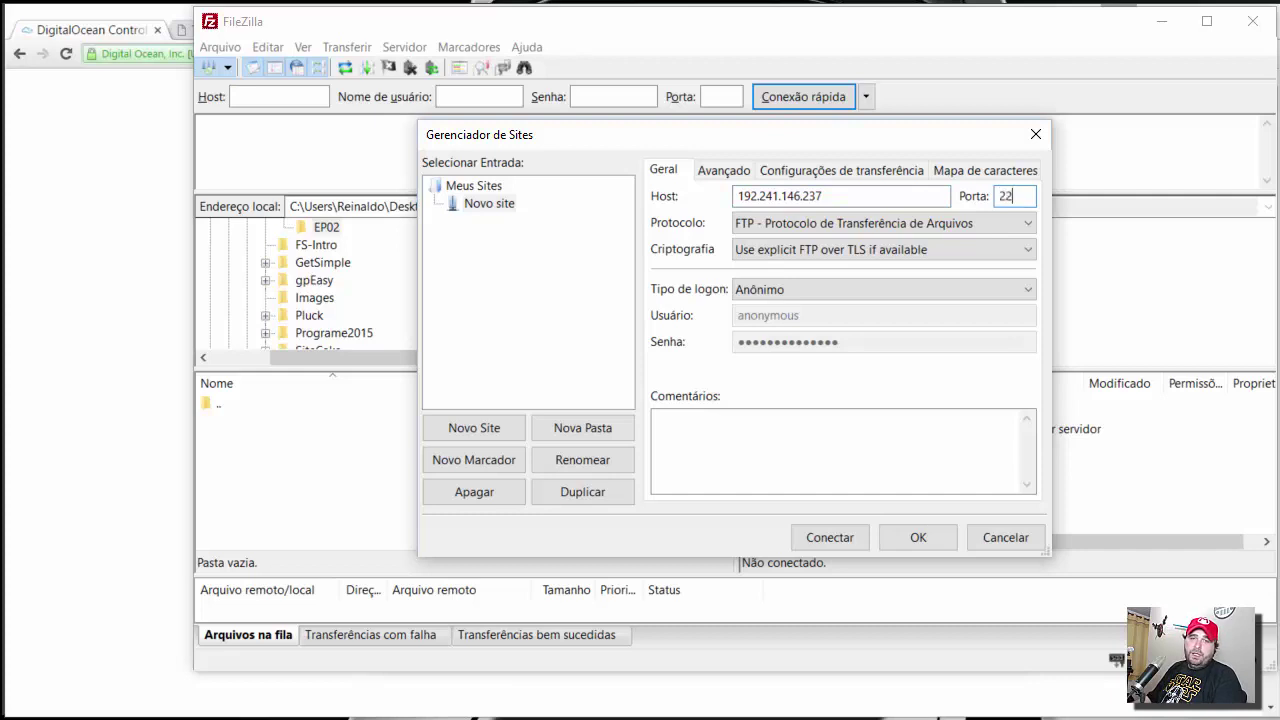
click(778, 224)
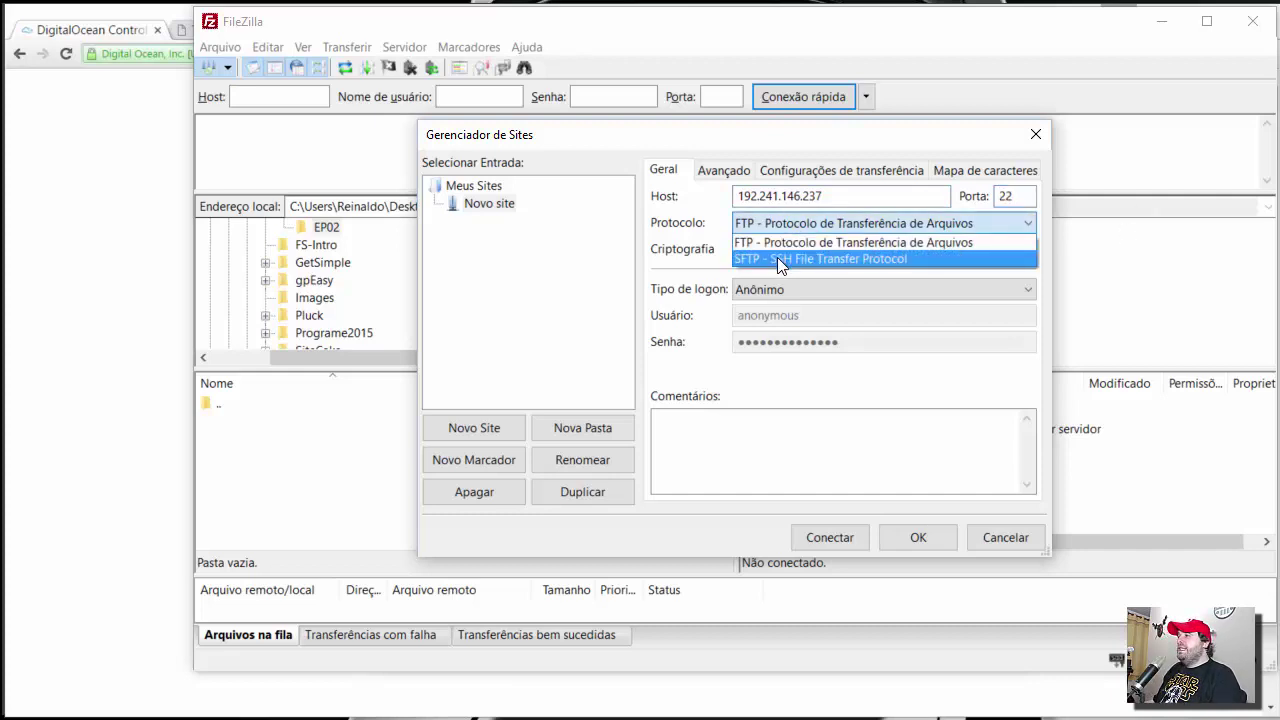
click(780, 260)
click(818, 290)
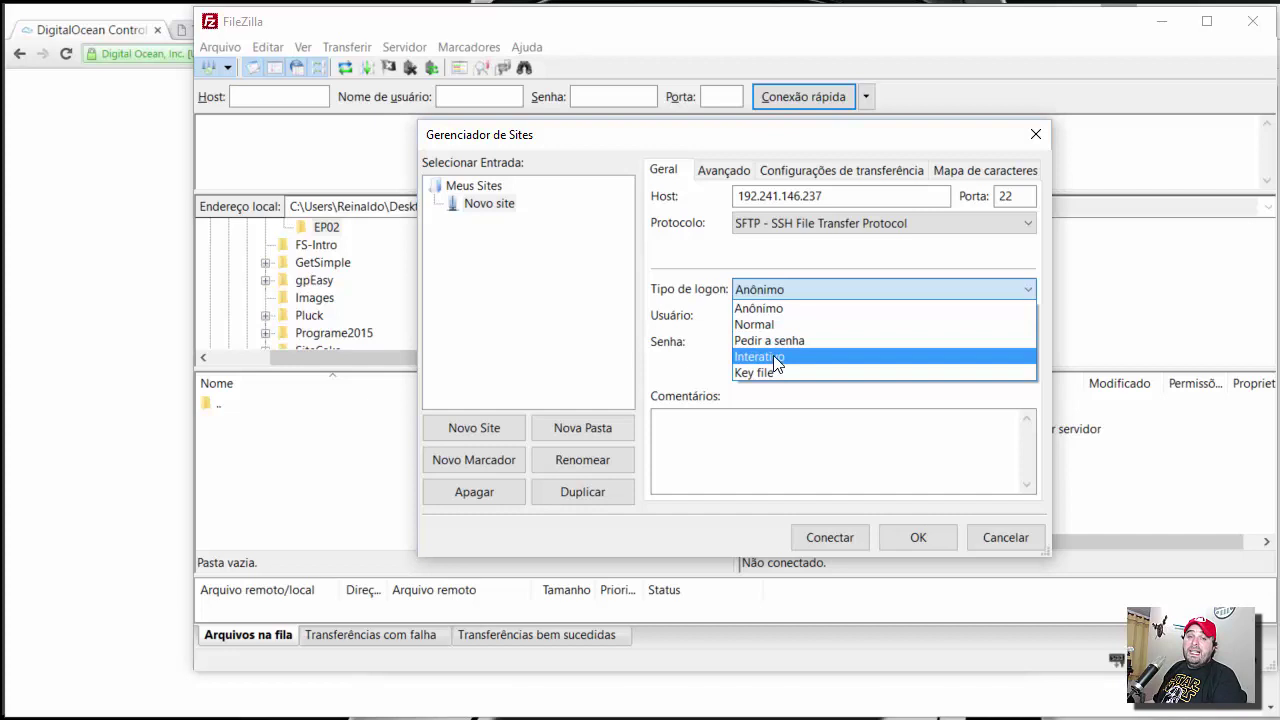
click(776, 358)
double_click(812, 315)
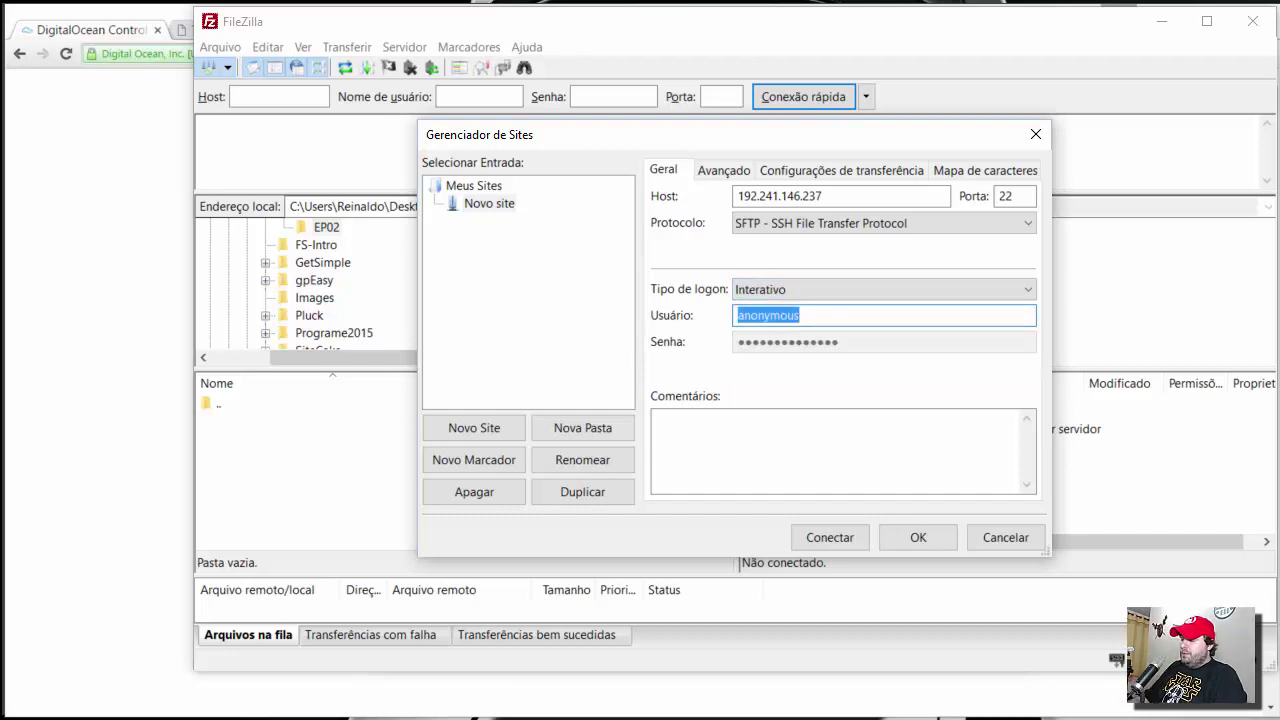
text(root)
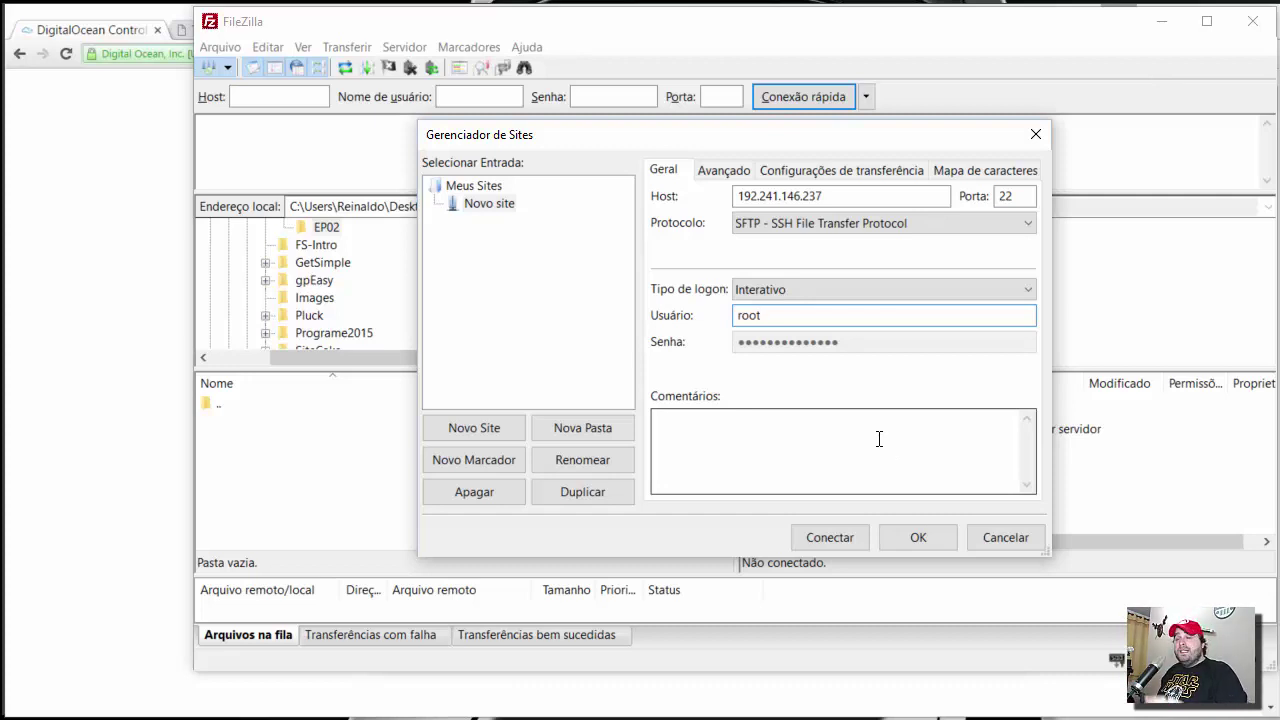
click(830, 537)
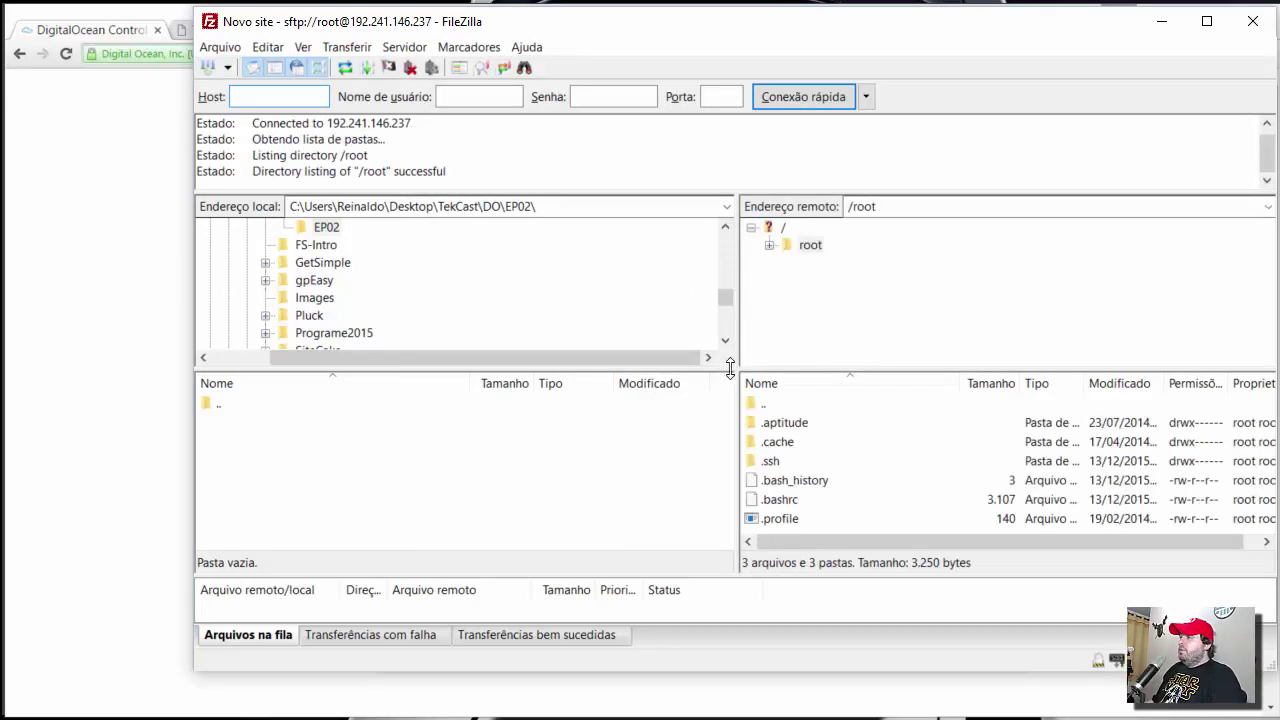
- Enlarge the remote file list, go up to the server root and open /var
drag(736, 369, 734, 330)
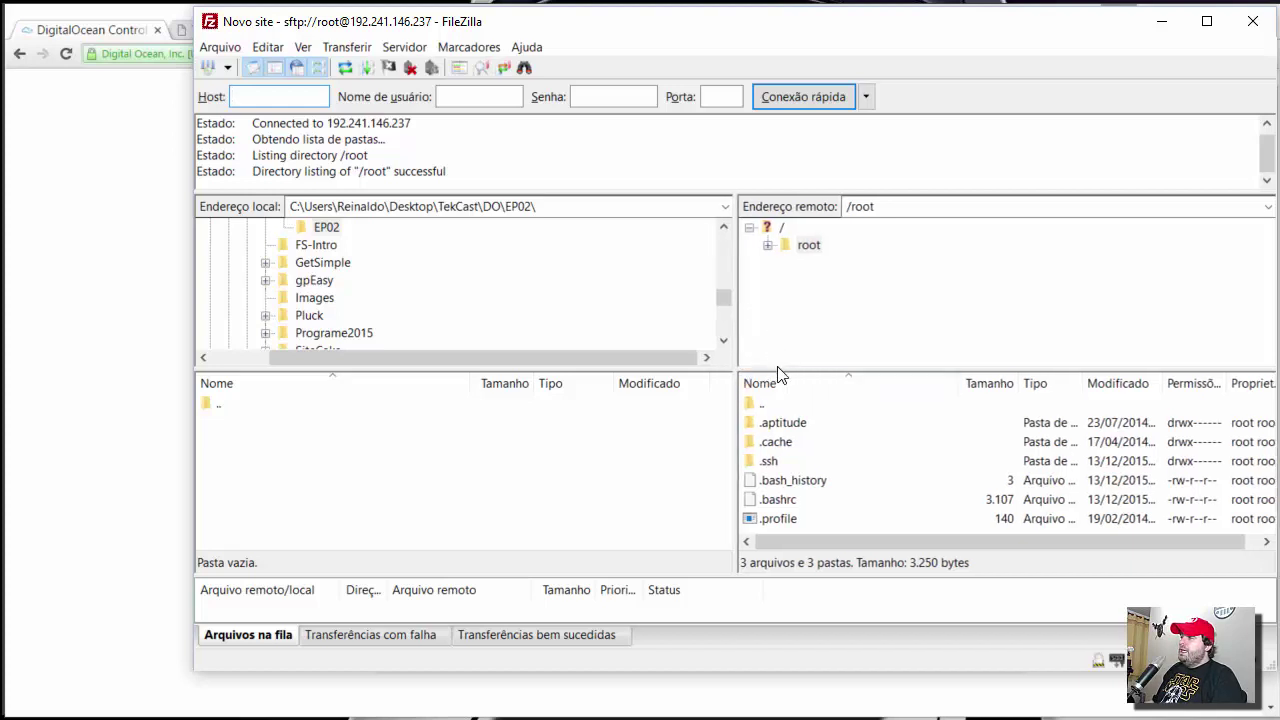
drag(775, 371, 780, 300)
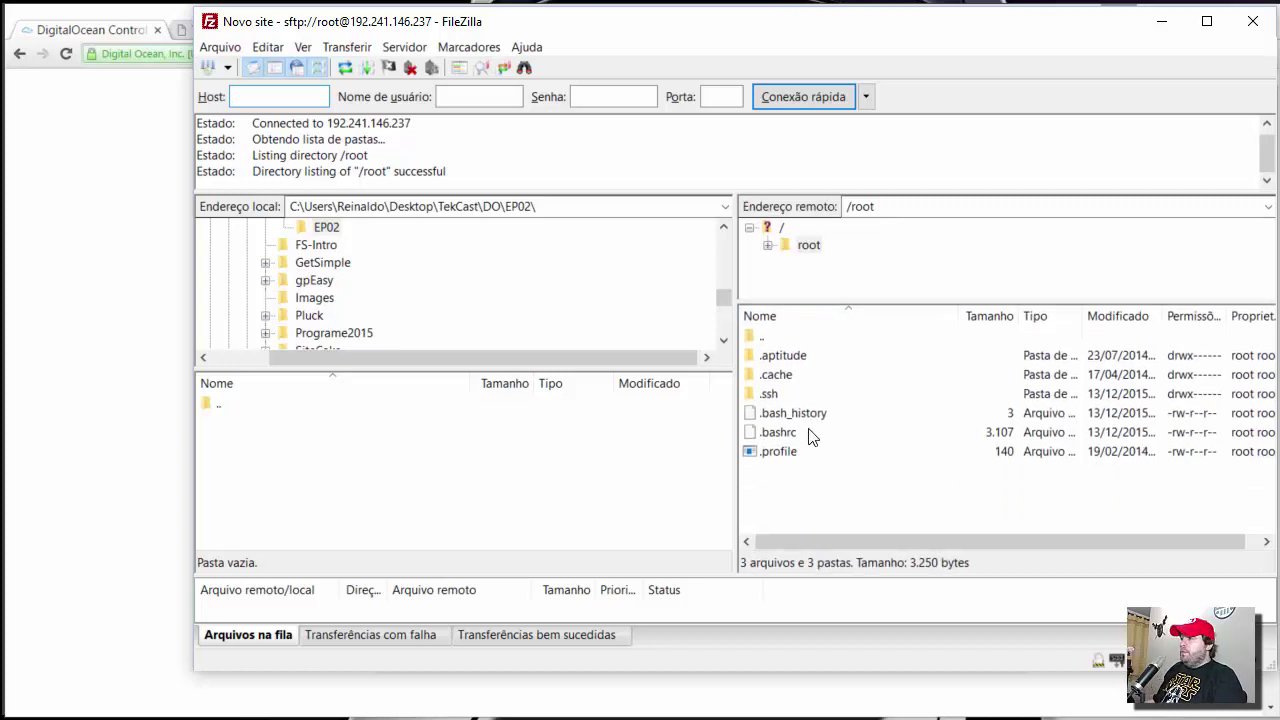
click(774, 336)
double_click(774, 336)
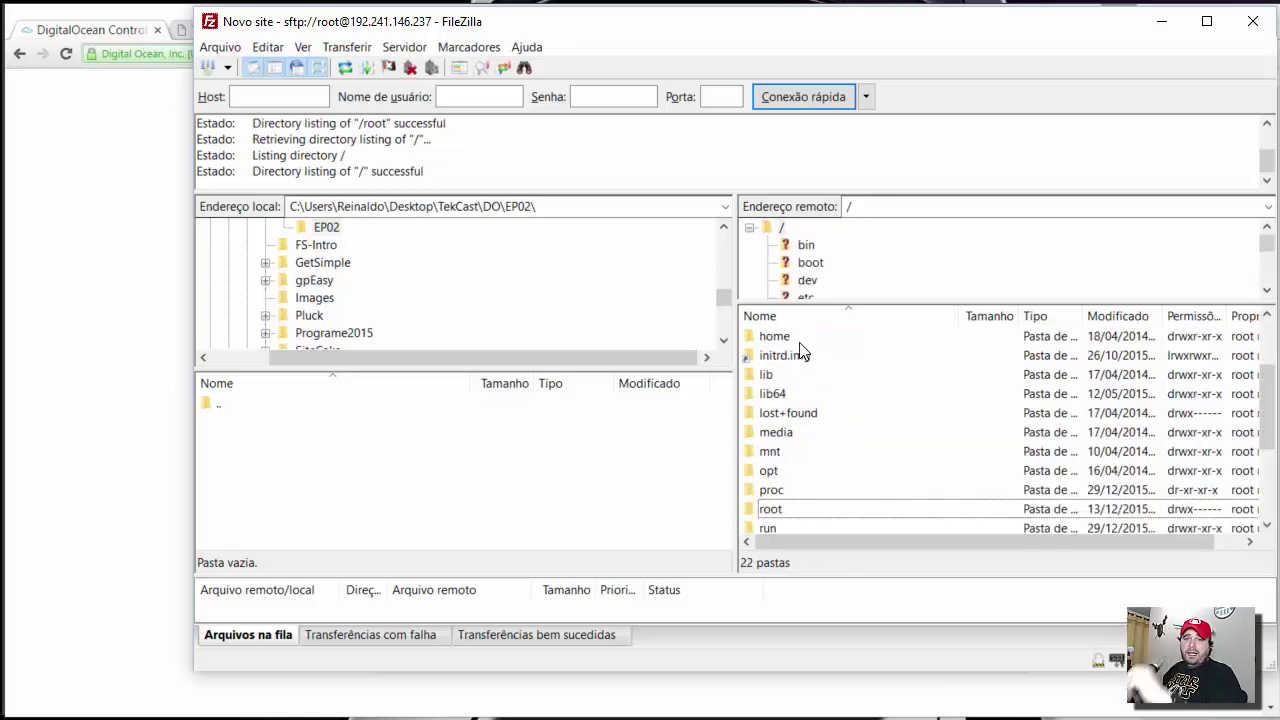
scroll(868, 451, down, 3)
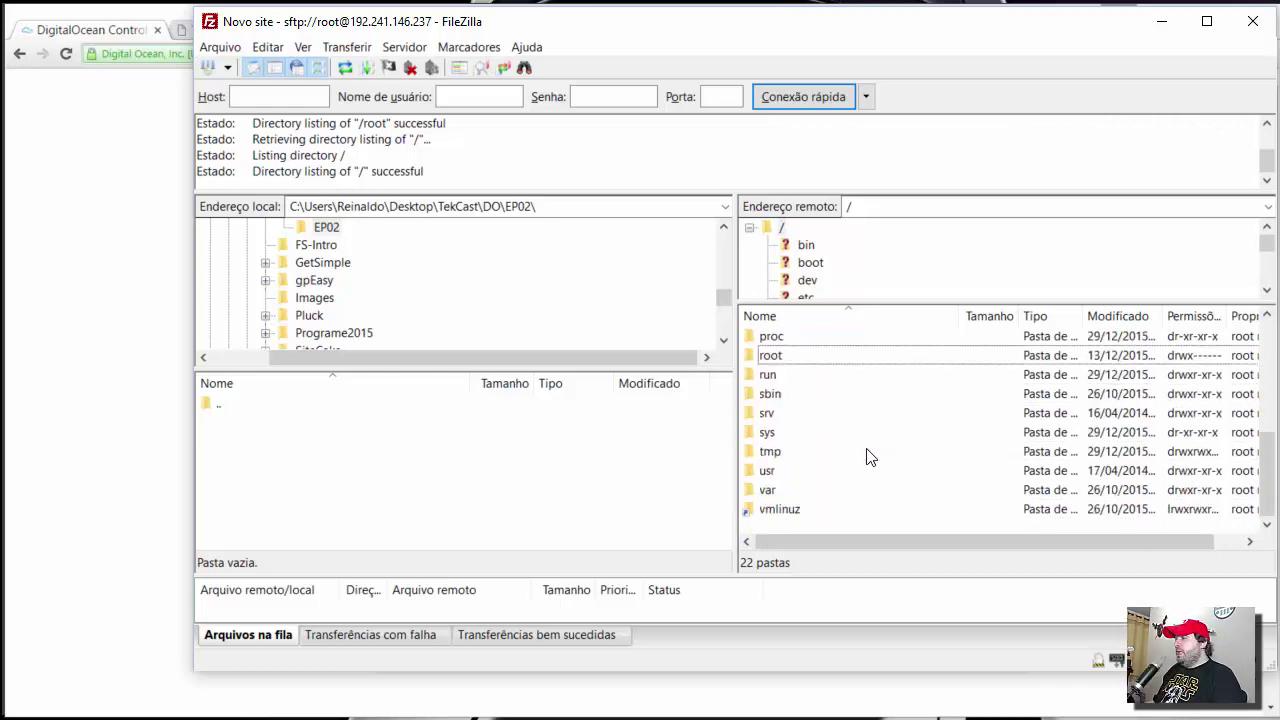
double_click(769, 488)
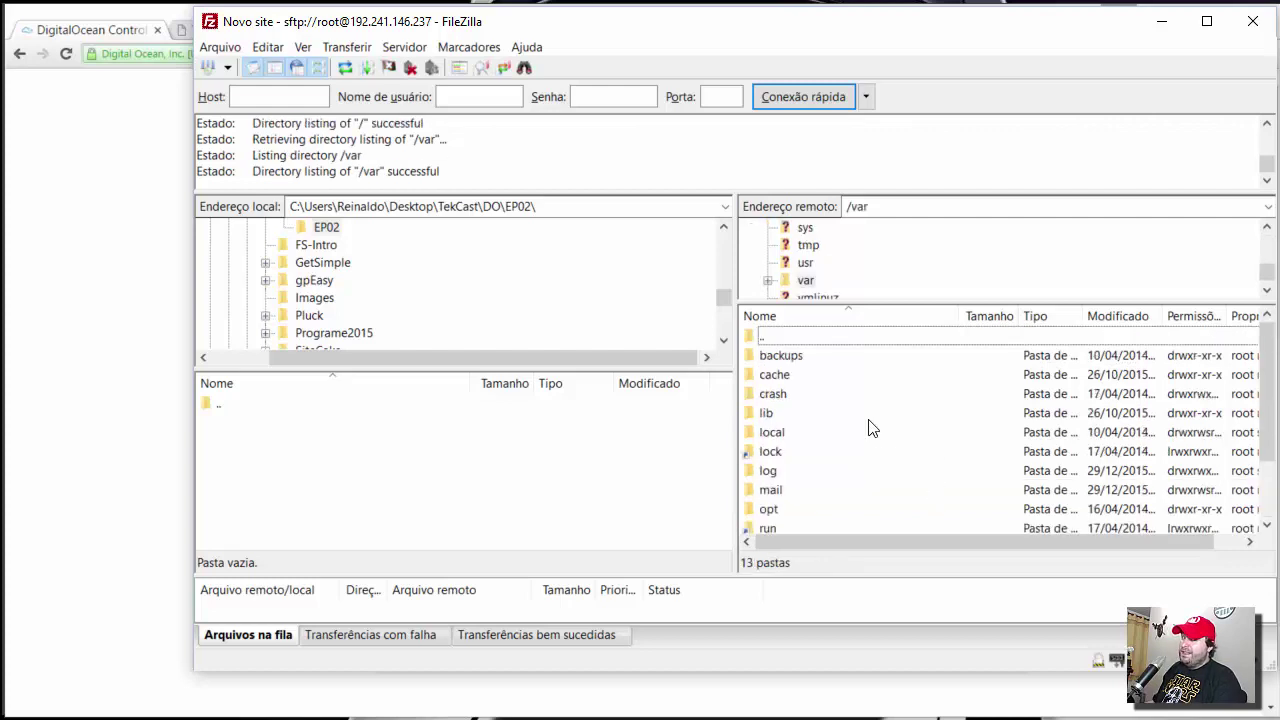
- Open www and html to reach /var/www/html, then return to the TekCast WP browser tab
scroll(869, 428, down, 2)
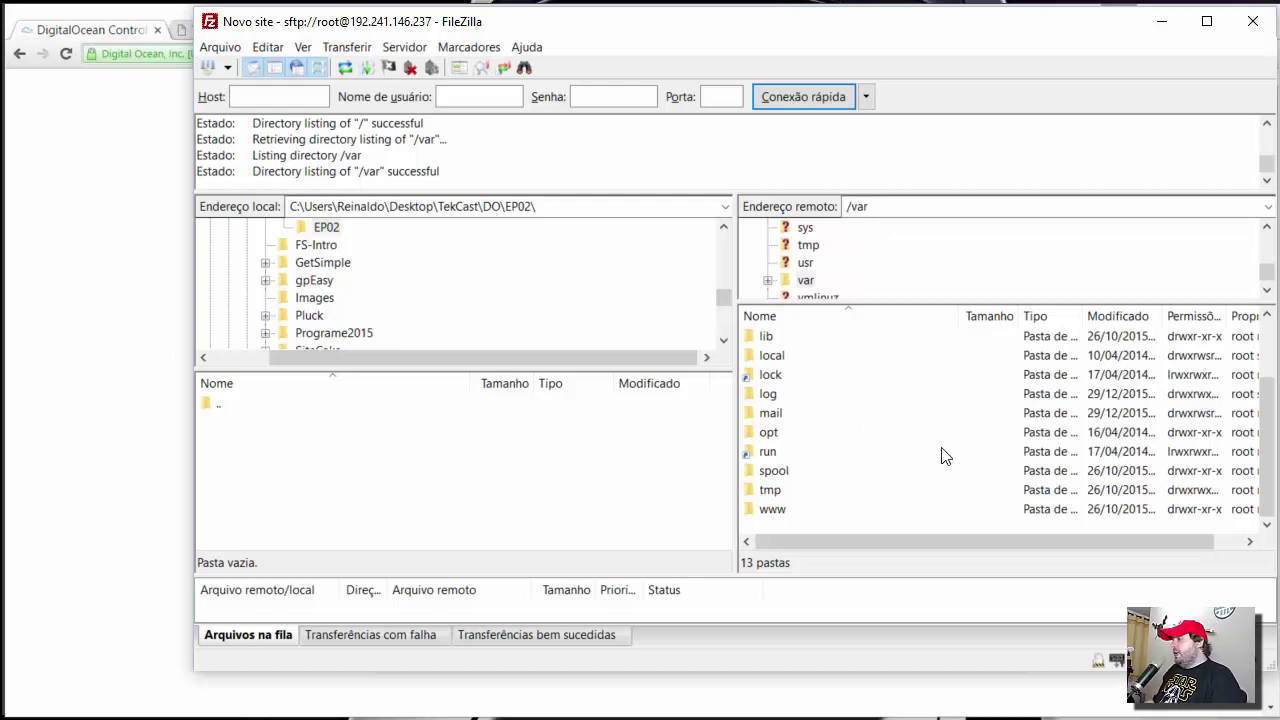
double_click(768, 512)
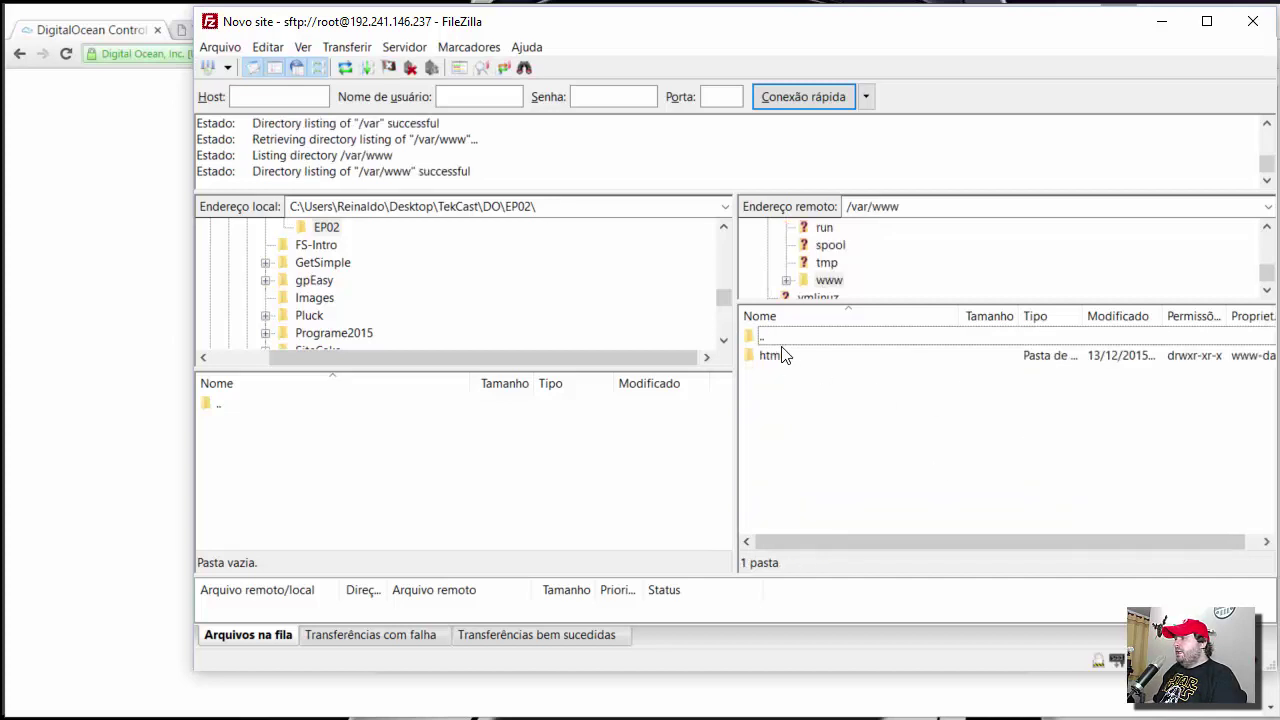
double_click(770, 355)
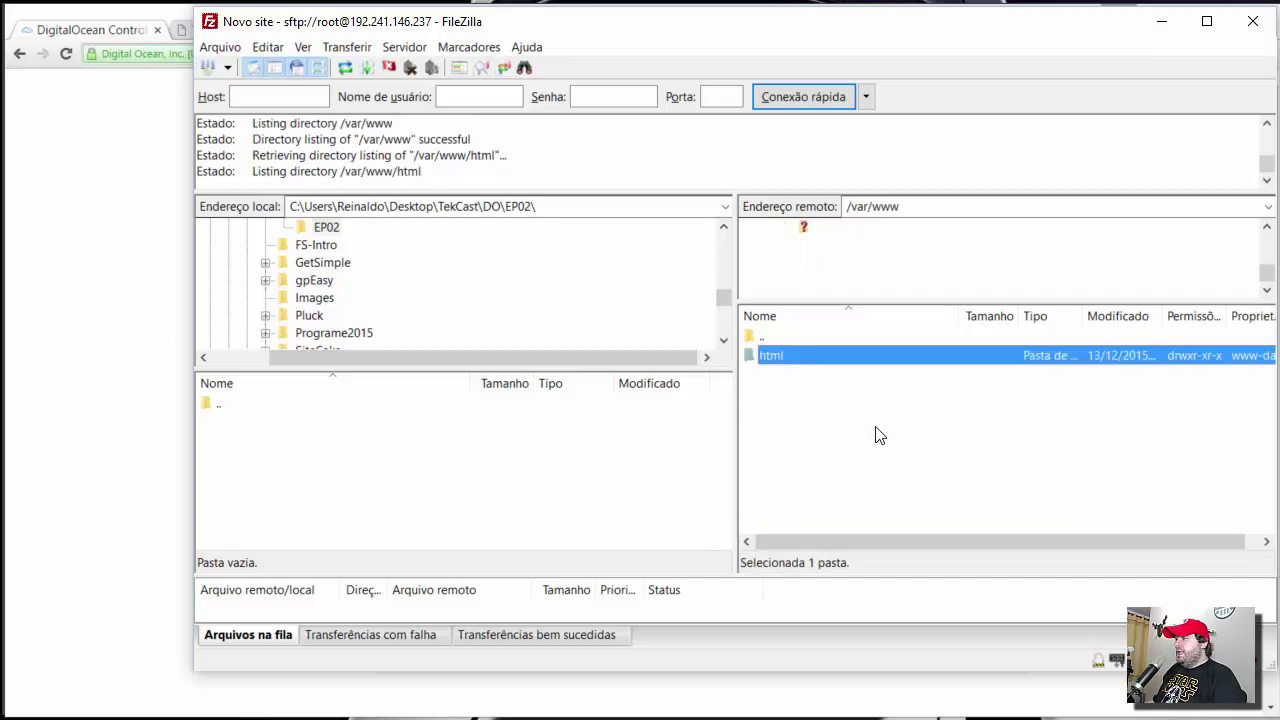
scroll(878, 435, down, 4)
scroll(876, 434, up, 1)
scroll(876, 434, up, 3)
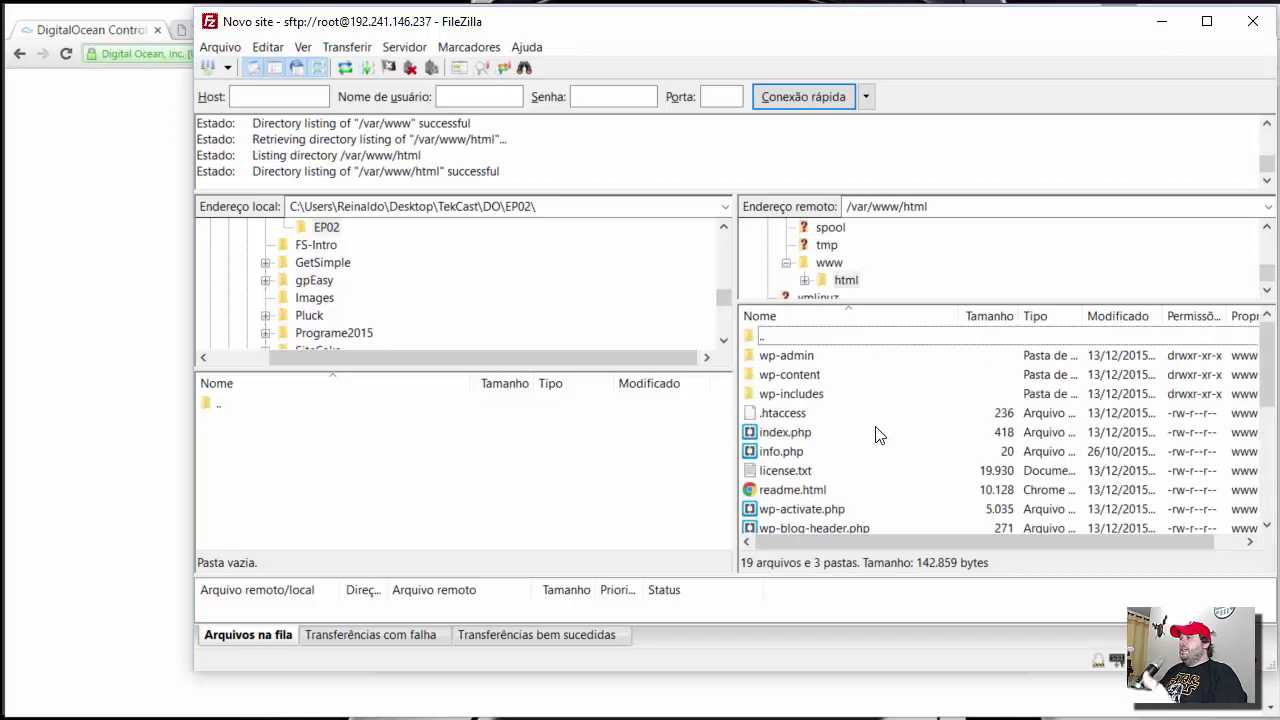
click(108, 185)
click(231, 31)
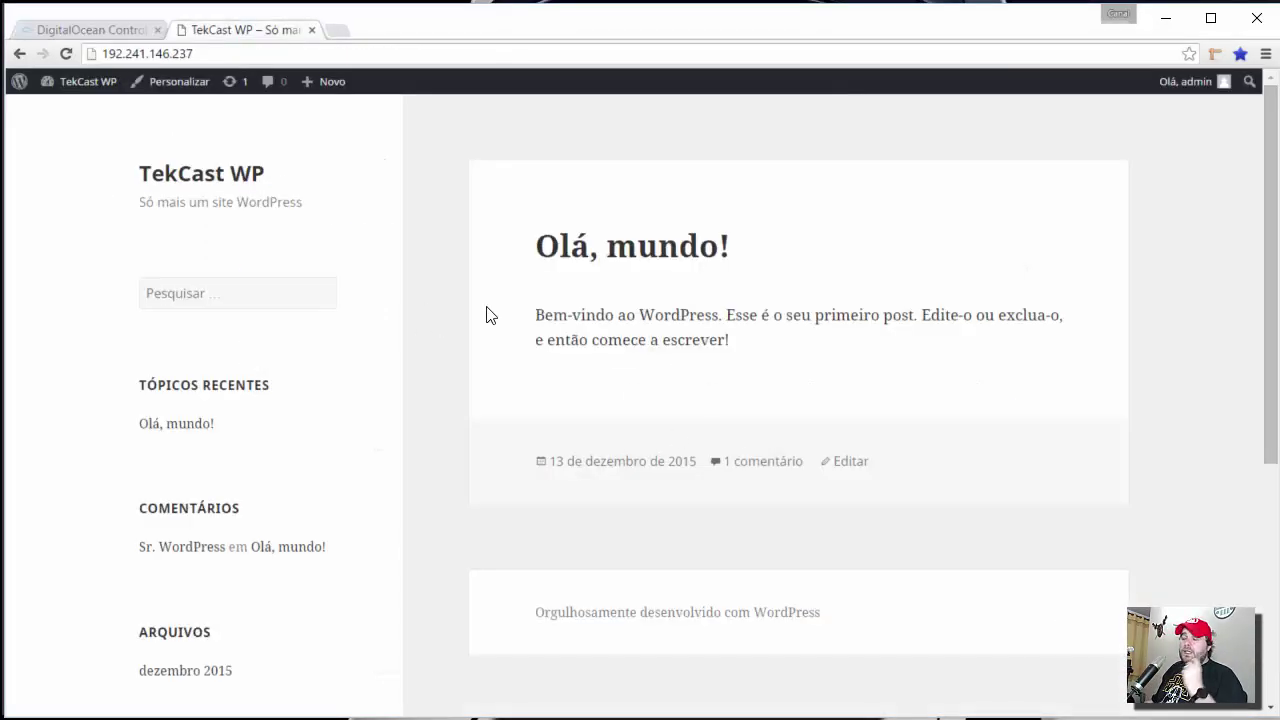
- Log out of WordPress and load the TekCast WP home page as a visitor
mouse_move(1190, 82)
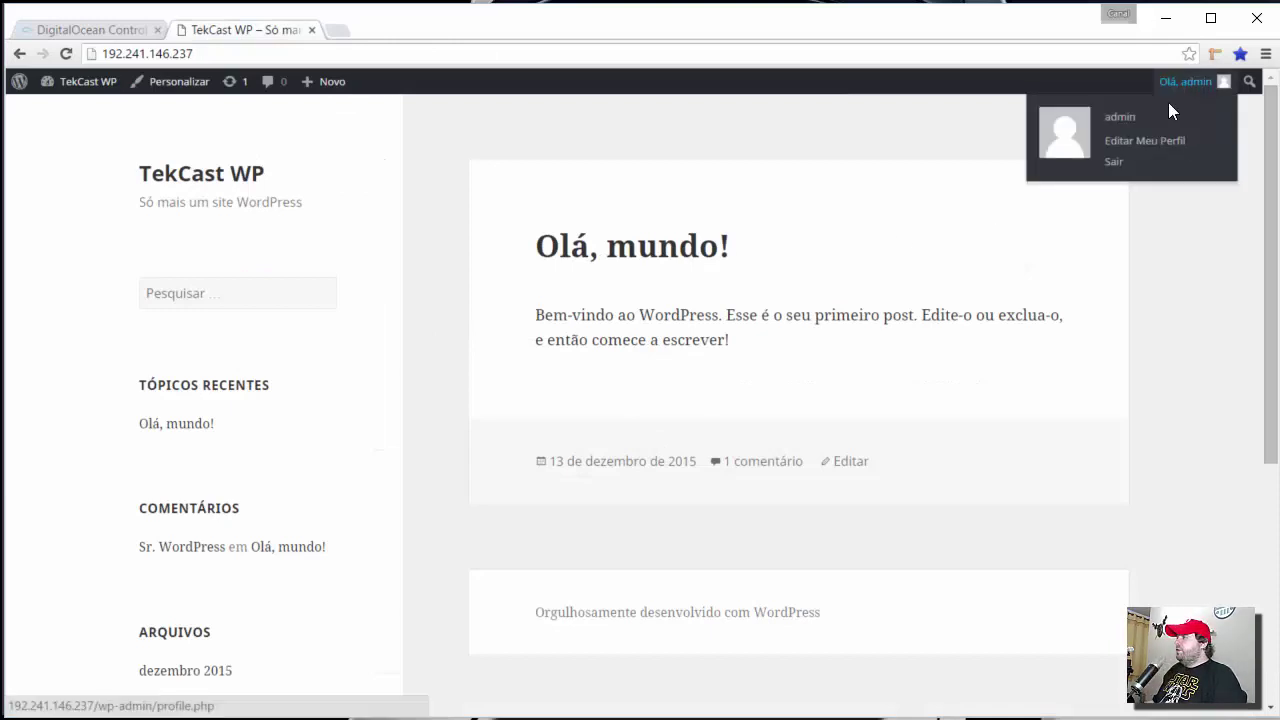
click(1113, 161)
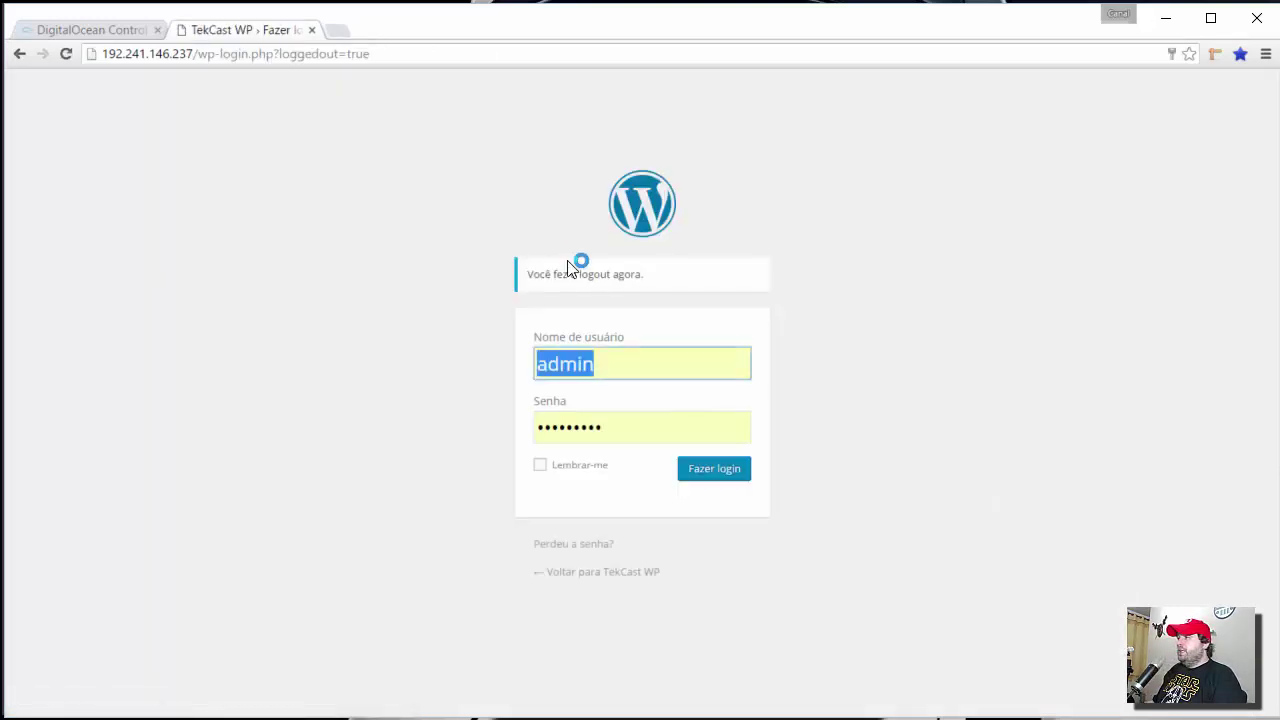
drag(200, 54, 506, 71)
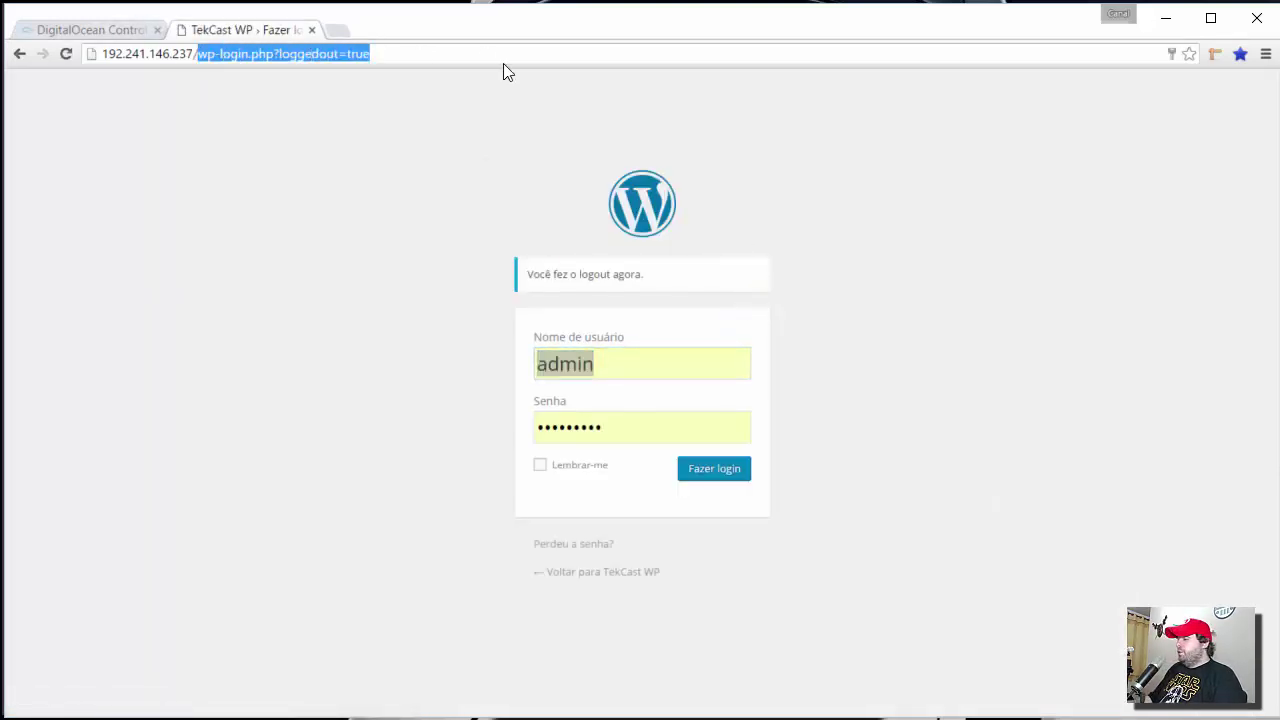
key(BackSpace)
key(Return)
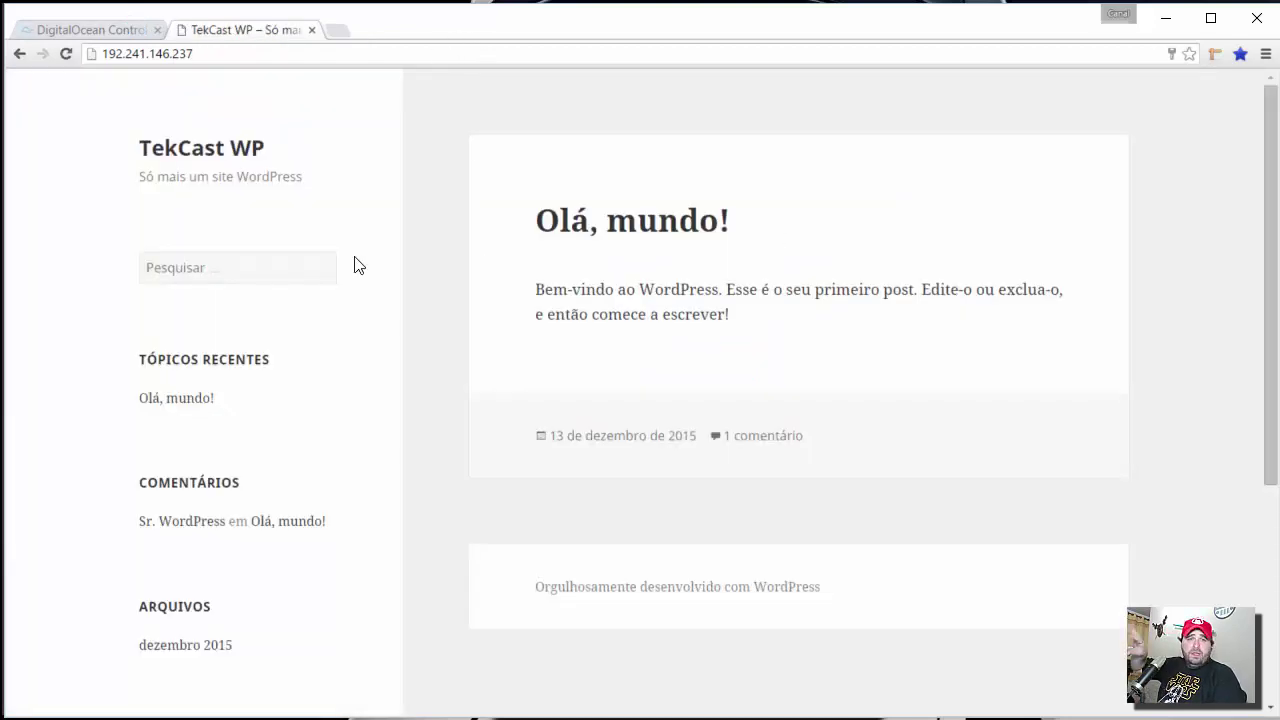
key(alt+Tab)
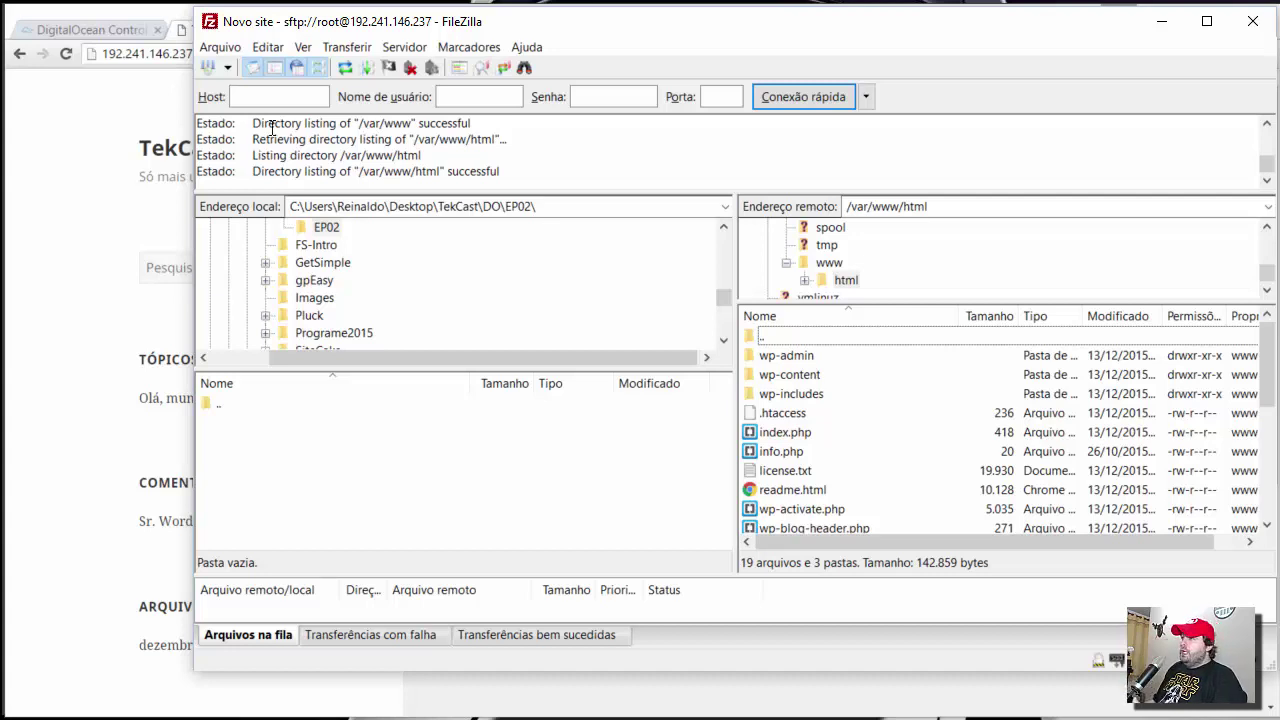
- Review FileZilla's SFTP settings and close them without changes
click(264, 47)
key(Return)
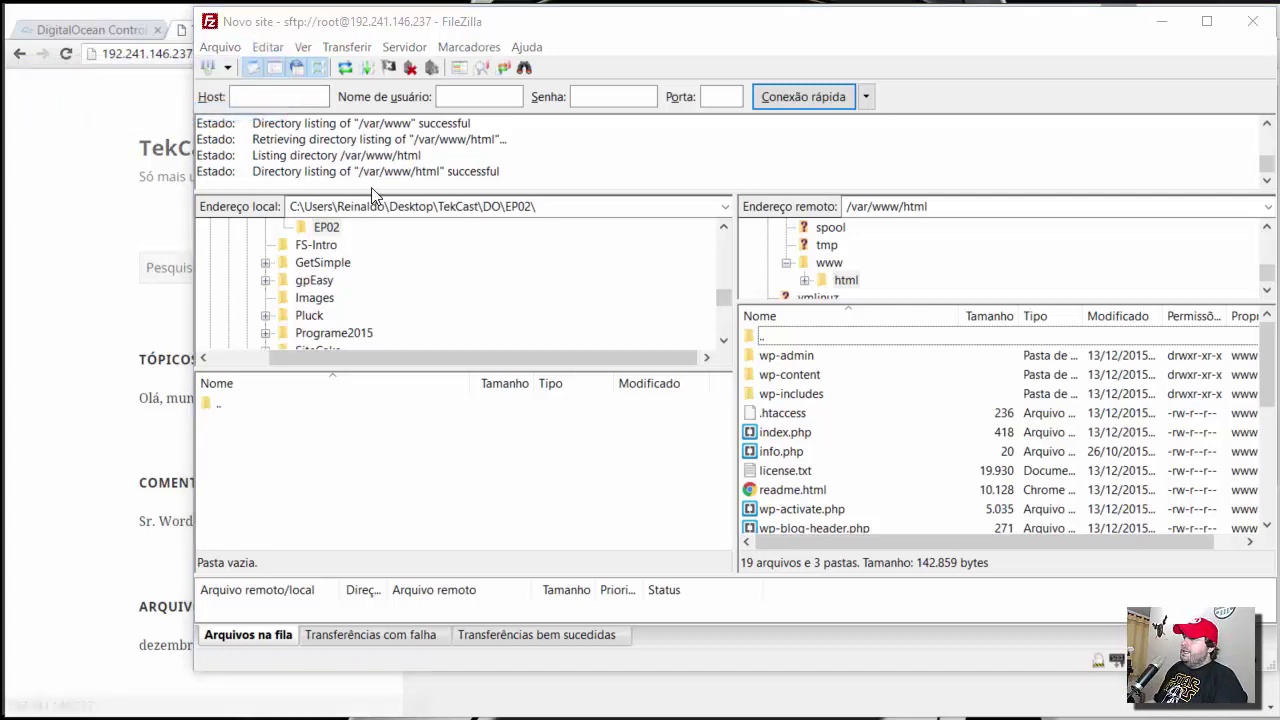
click(399, 265)
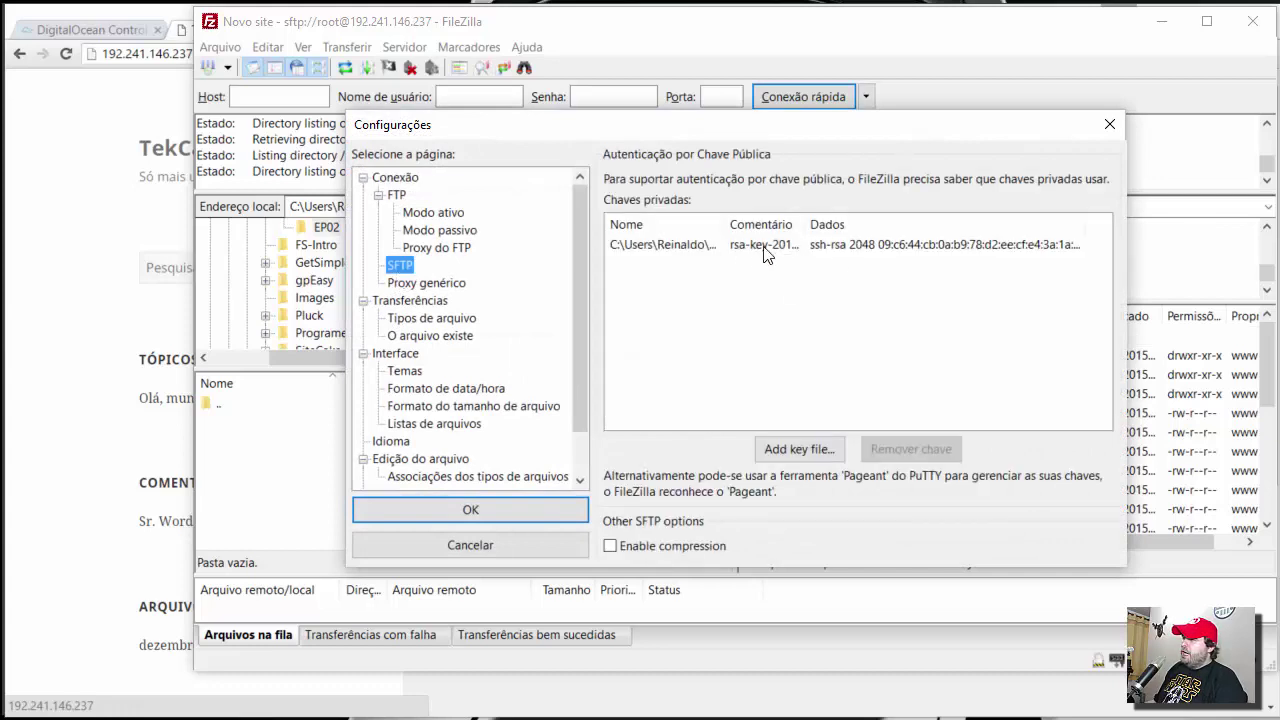
click(524, 542)
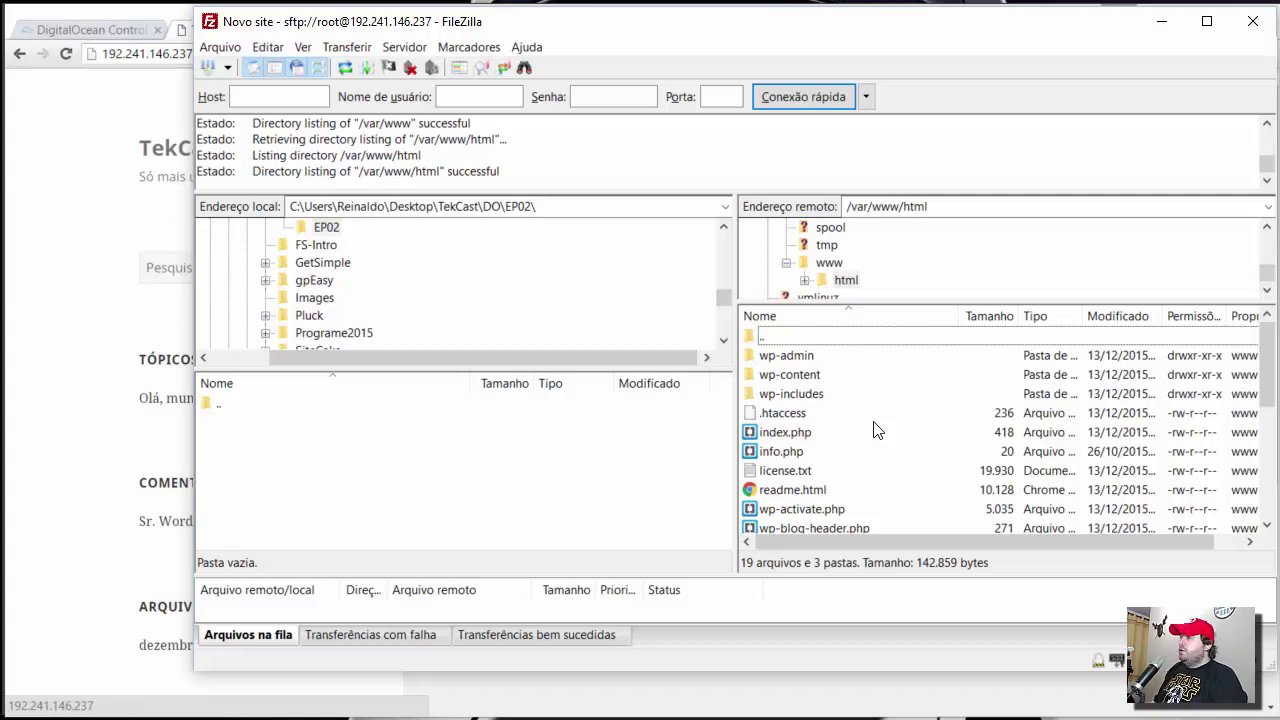
- Download wp-config.php from /var/www/html to local EP02 and open it in Brackets after DB_COLLATE
scroll(873, 430, down, 2)
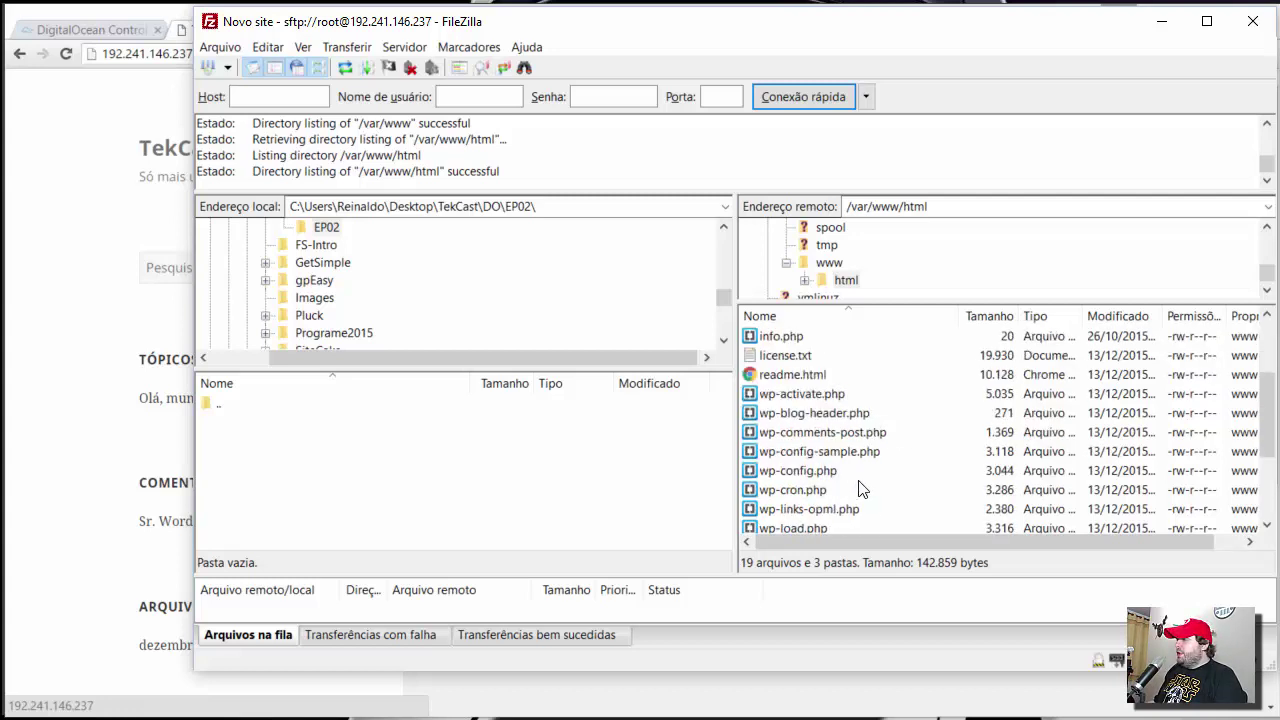
click(860, 470)
drag(793, 474, 893, 600)
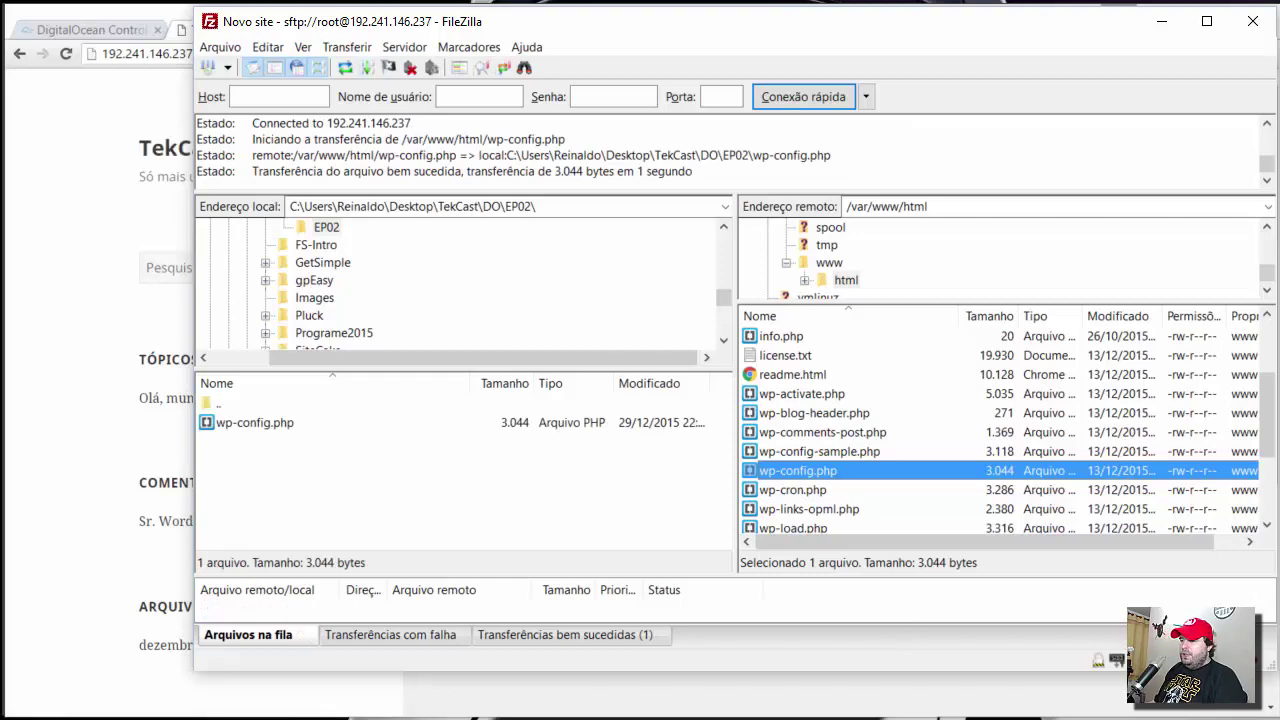
key(alt+Tab)
click(50, 101)
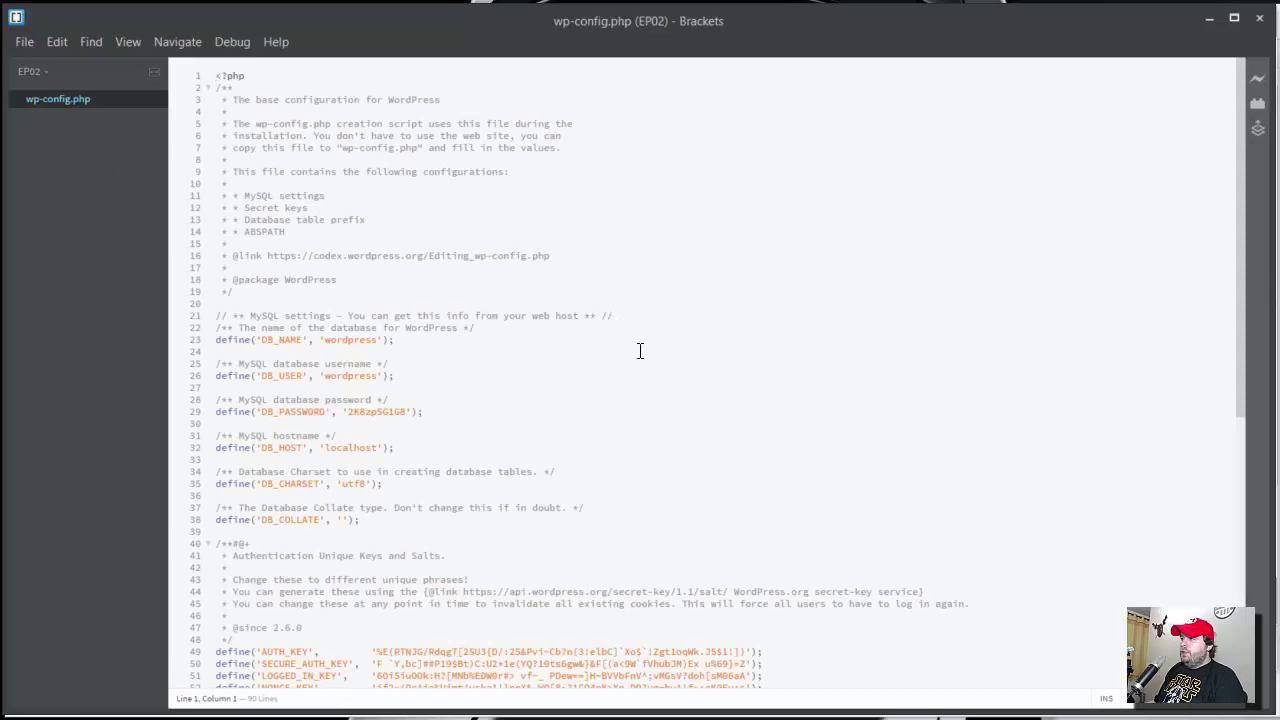
scroll(594, 383, down, 2)
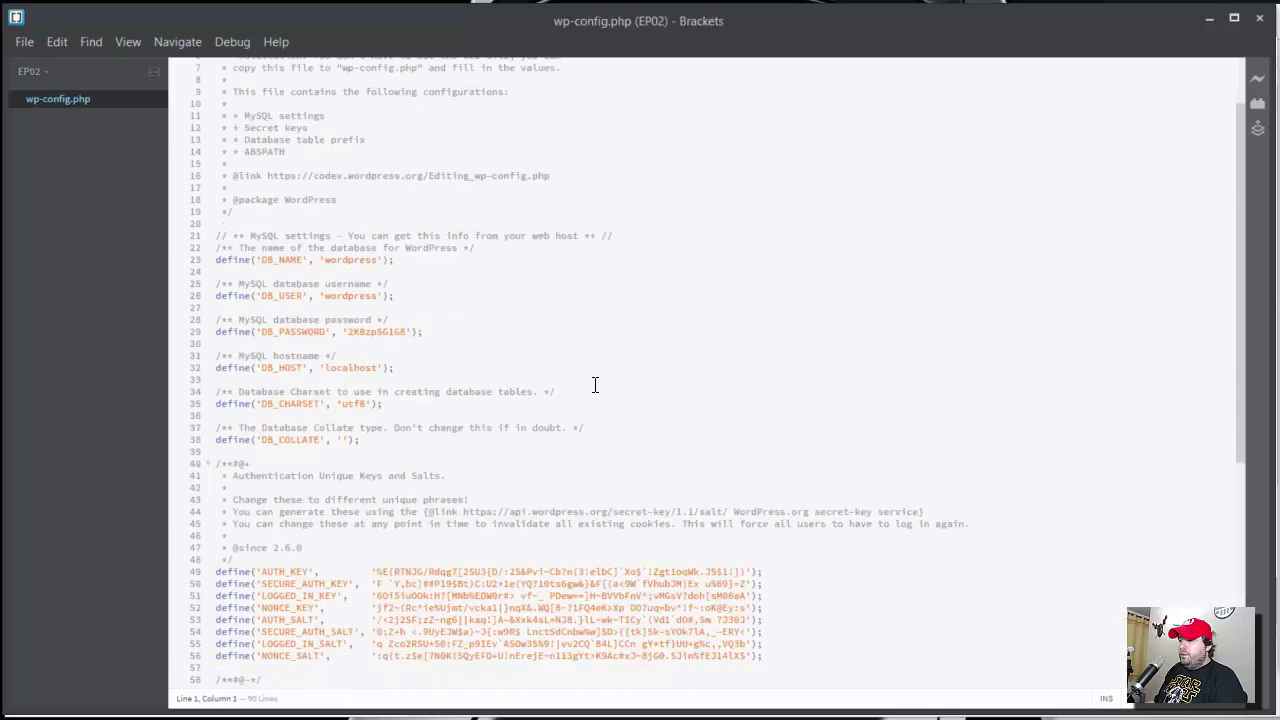
click(369, 439)
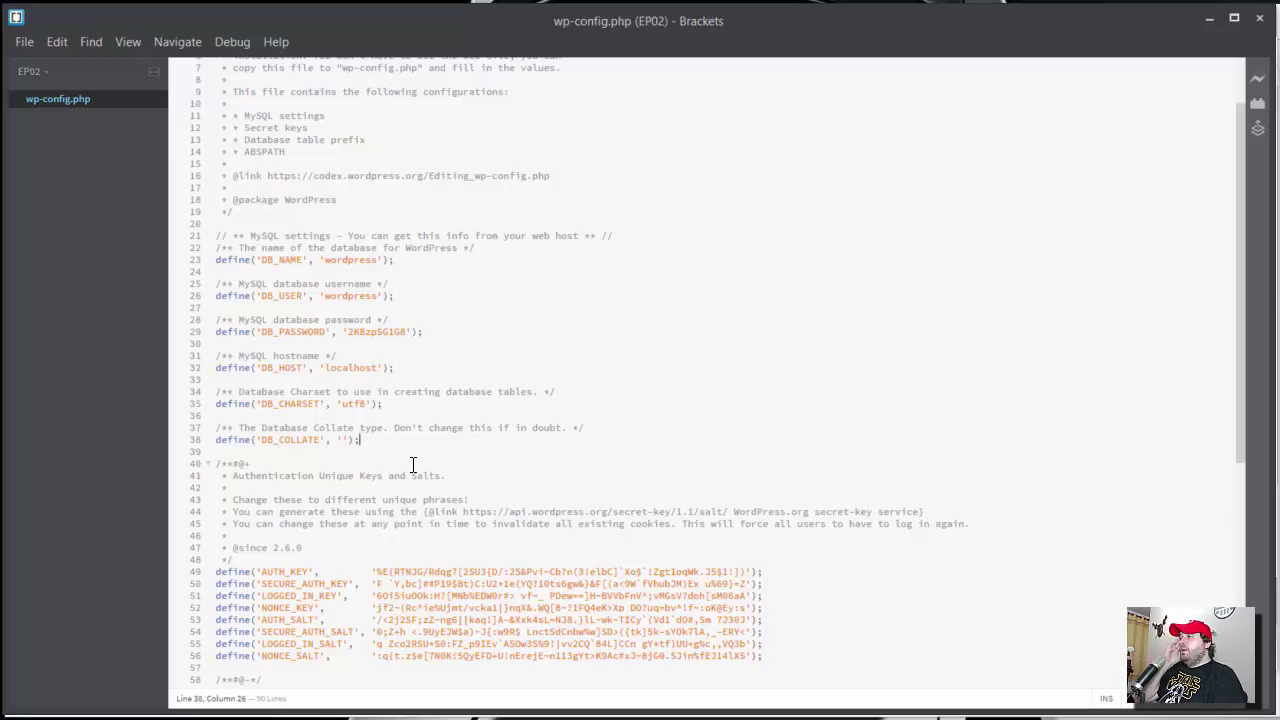
- Add an 'Ativacao Multisite' comment and define('WP_ALLOW_MULTISITE', true); after DB_COLLATE, then save
key(Return)
key(Return)
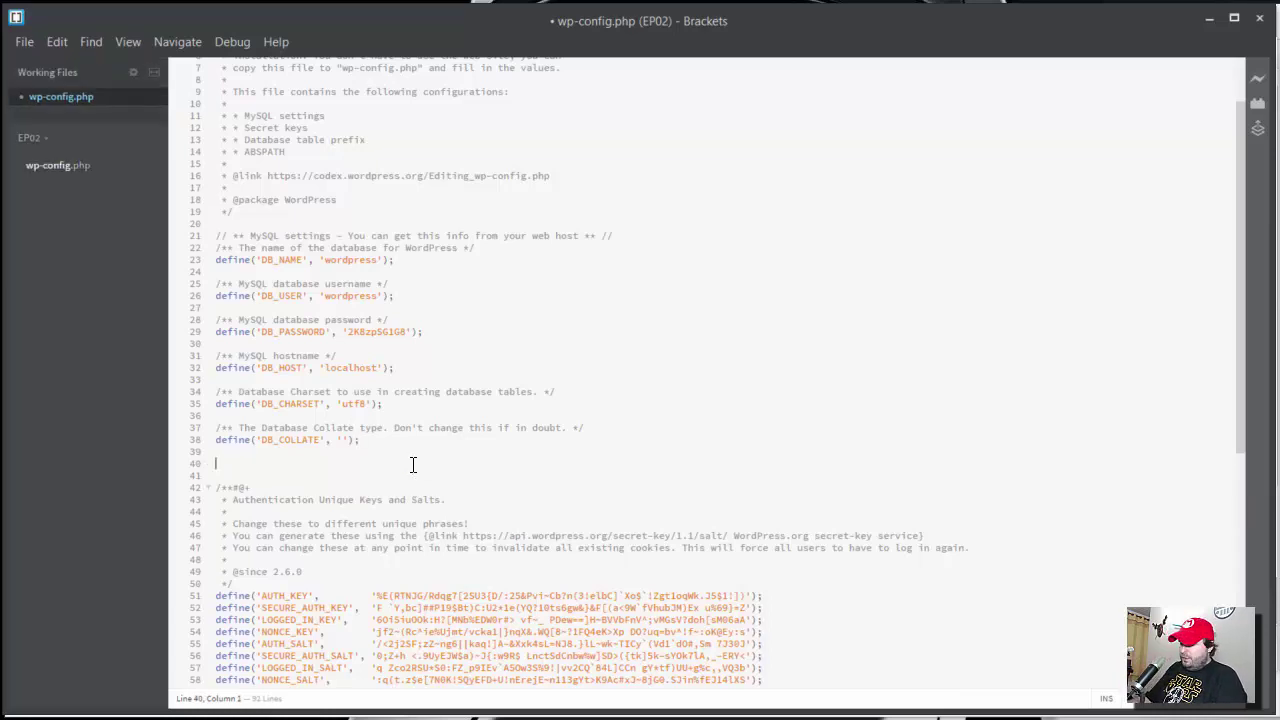
text(/*)
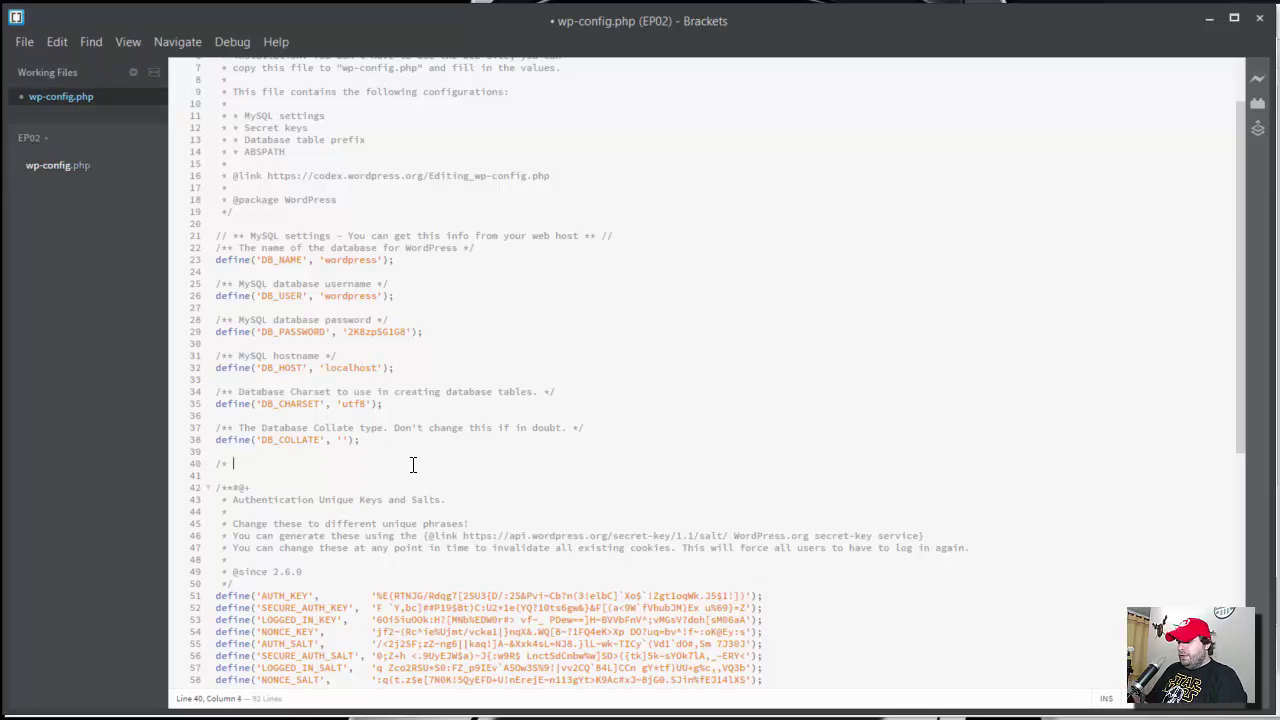
text( Ativacao )
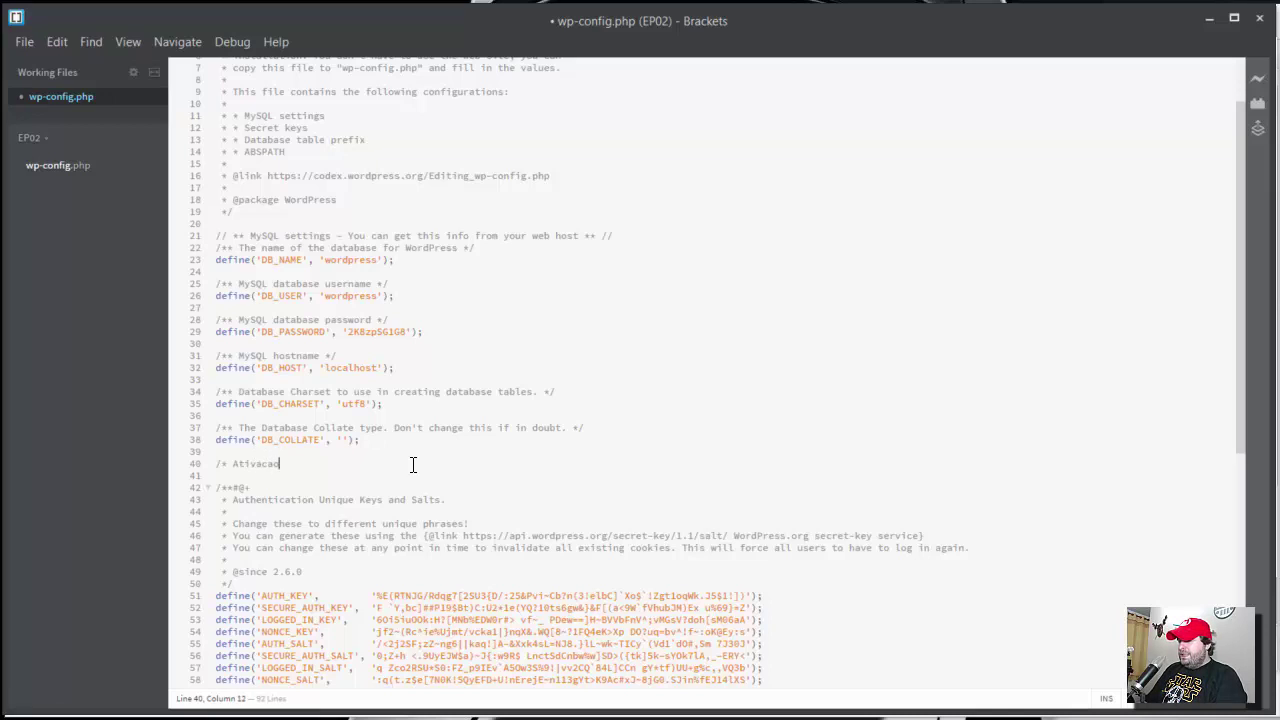
text(Multisit)
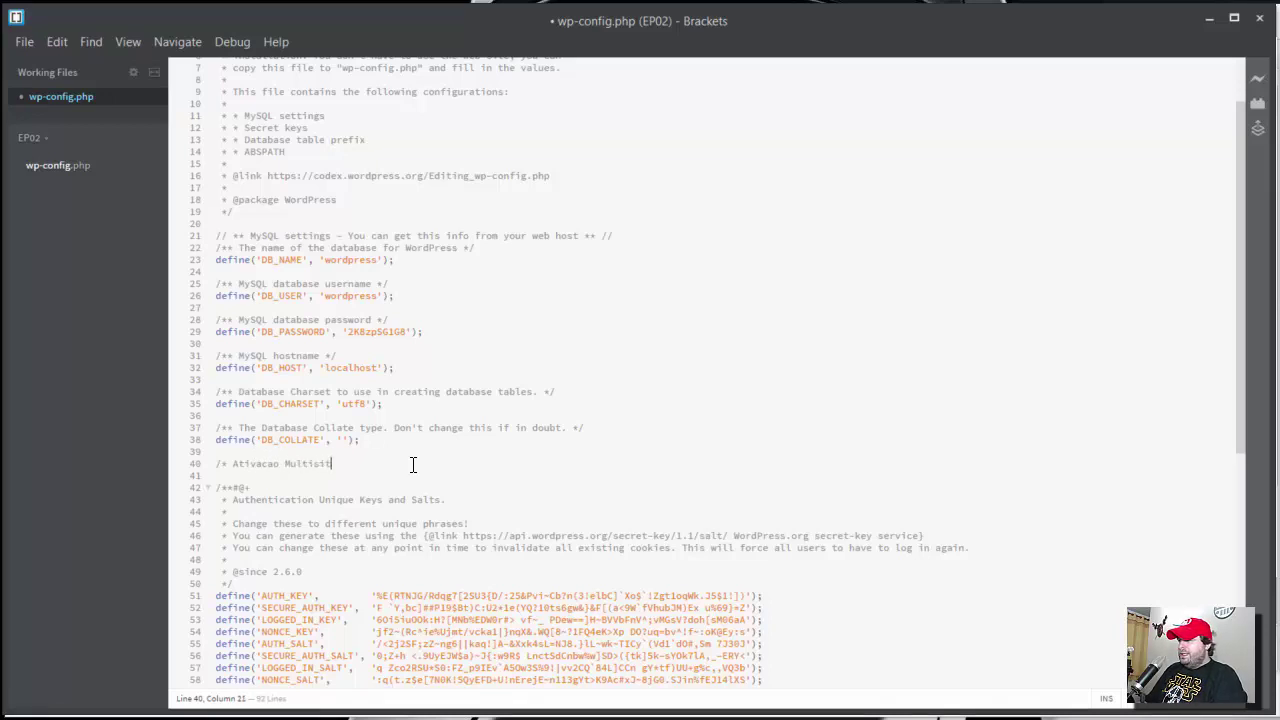
text(e */)
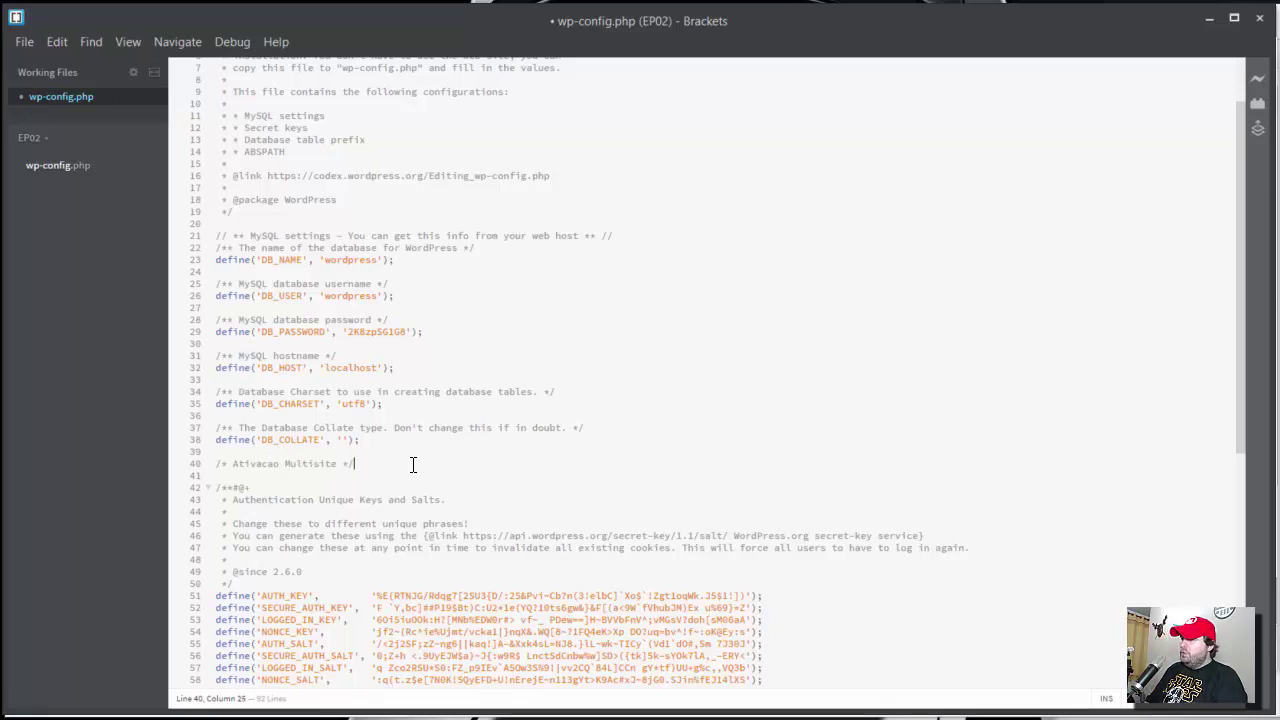
key(Return)
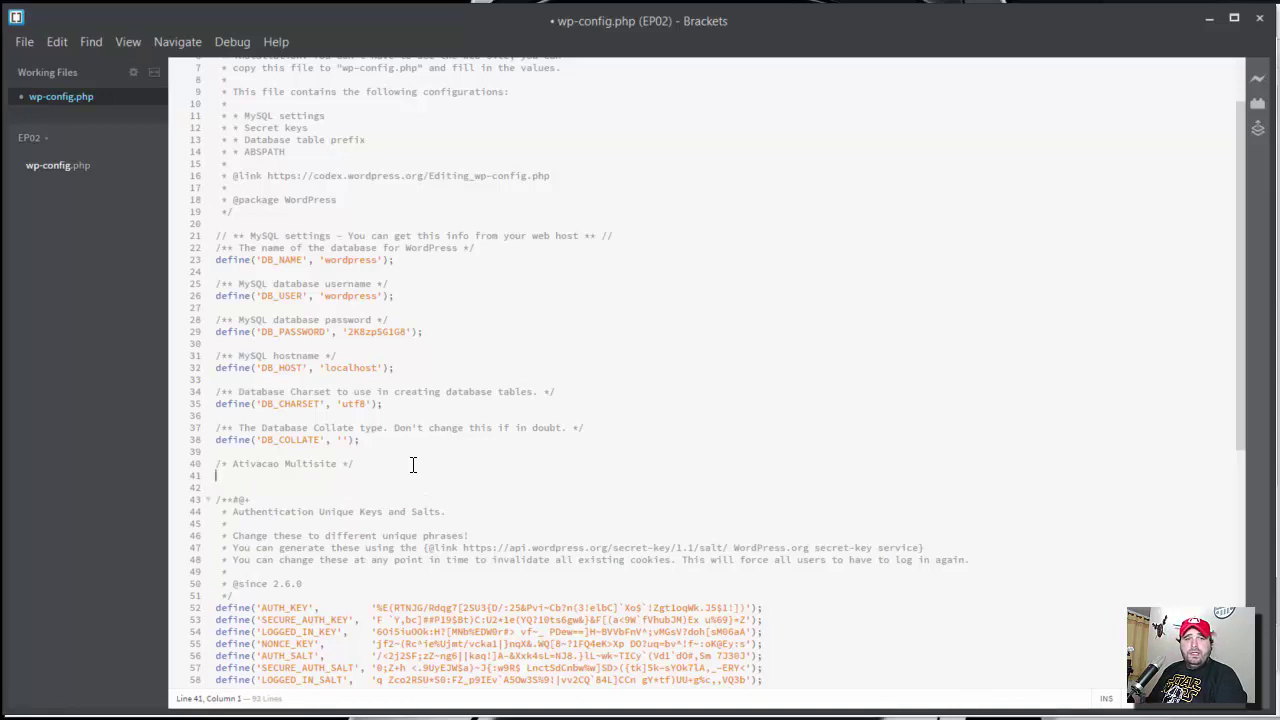
text(define)
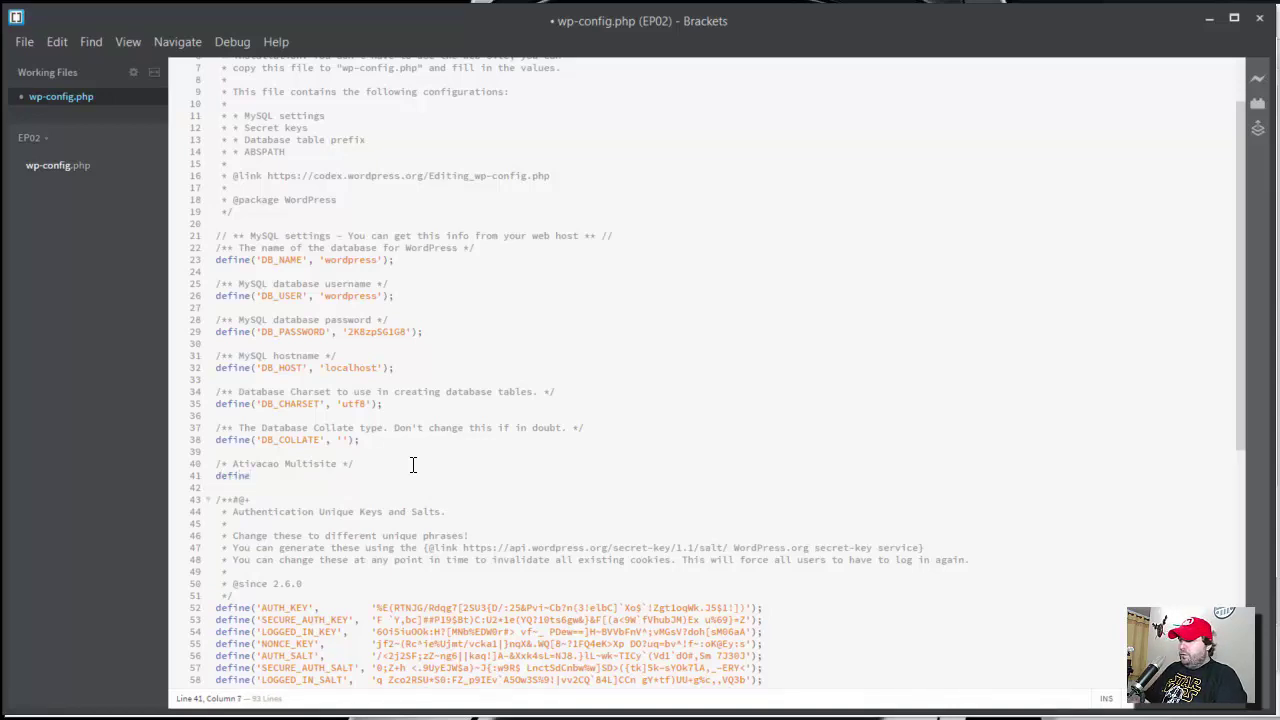
text(()
text(')
text(WP_ALLO)
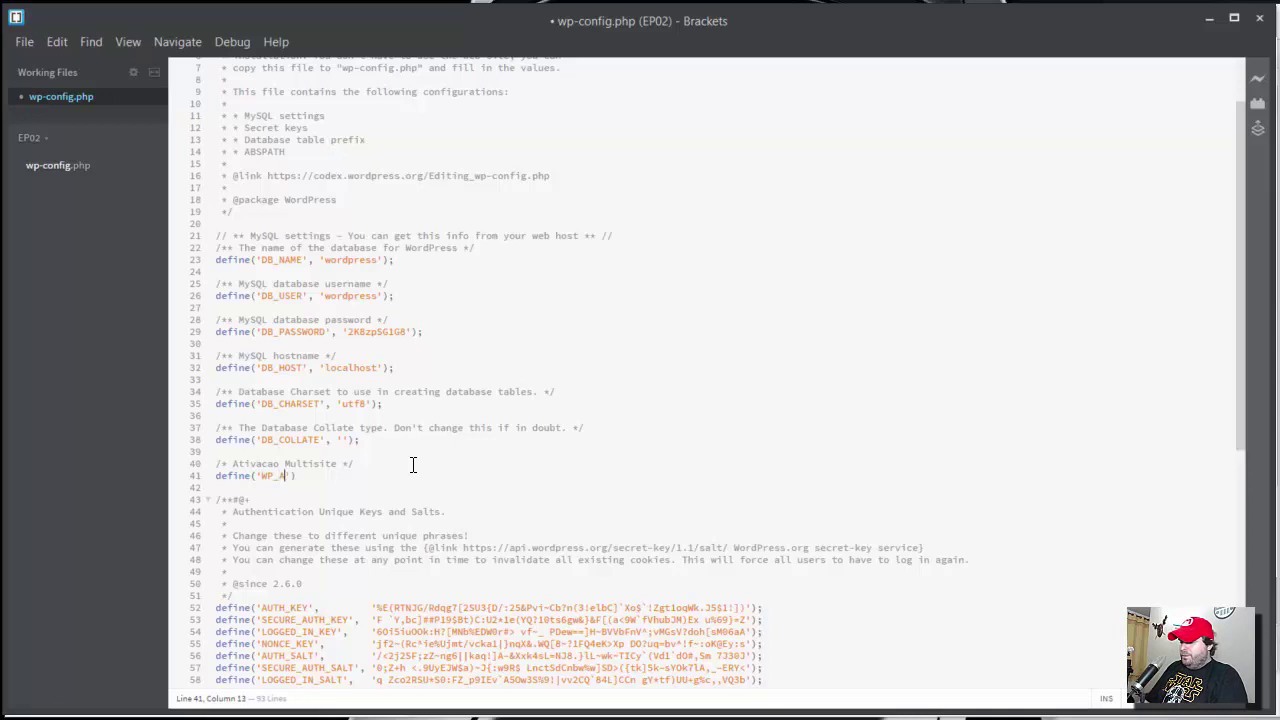
text(W_)
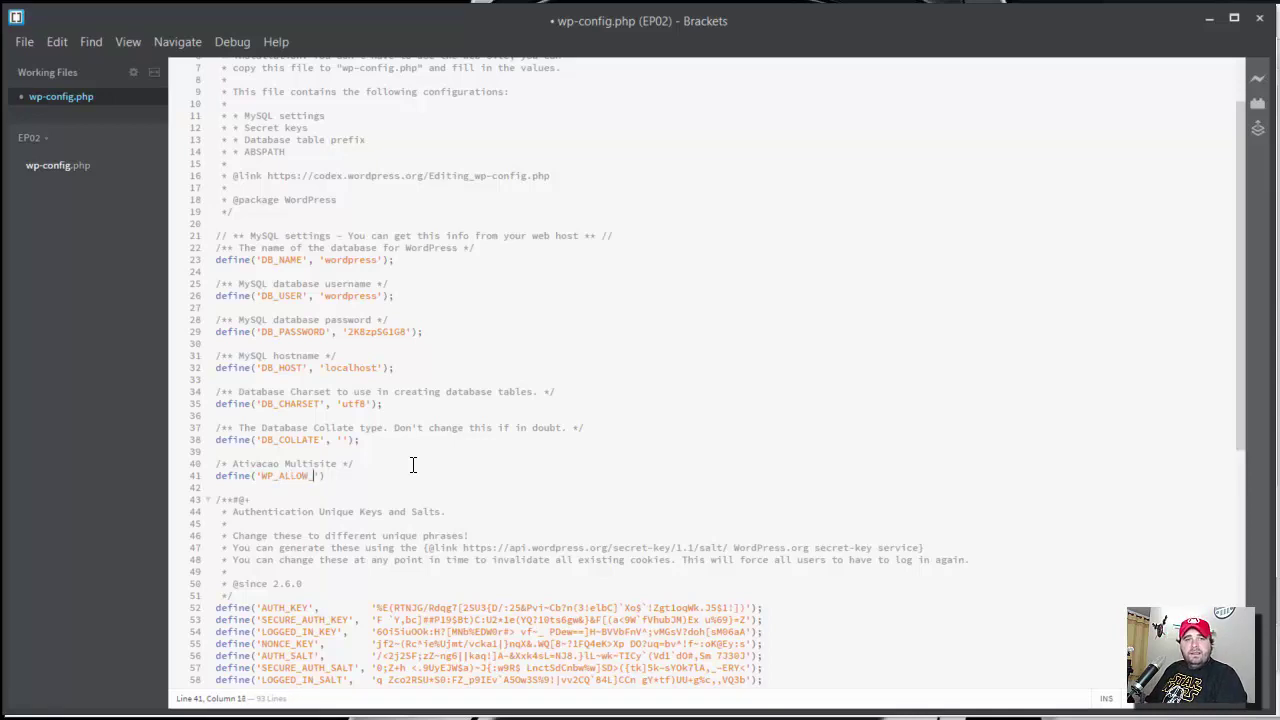
text(MULTISITE)
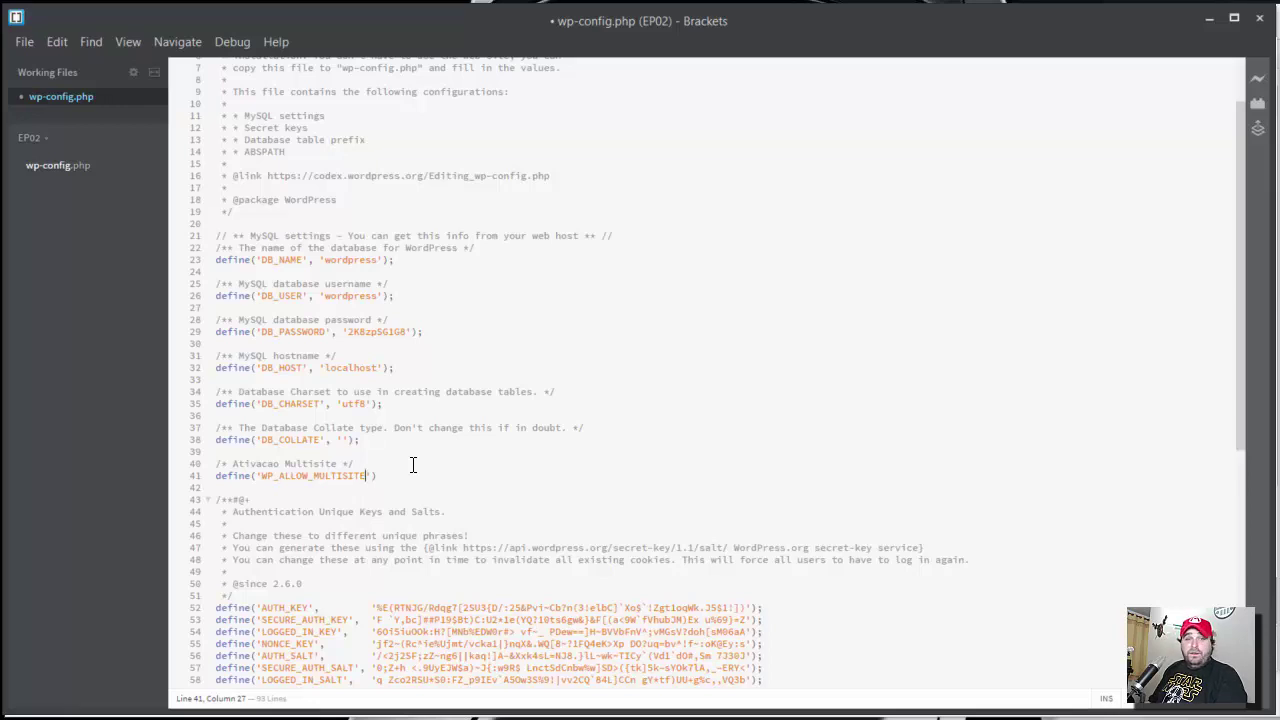
text(')
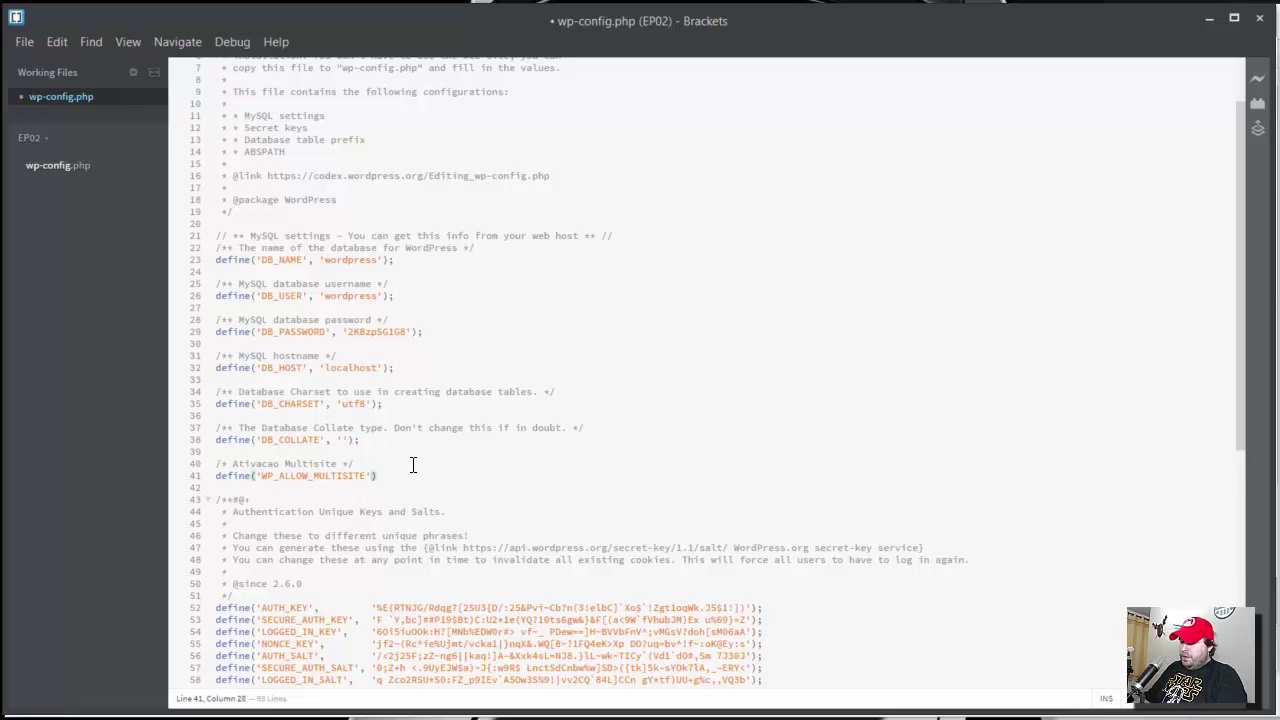
text(, true)
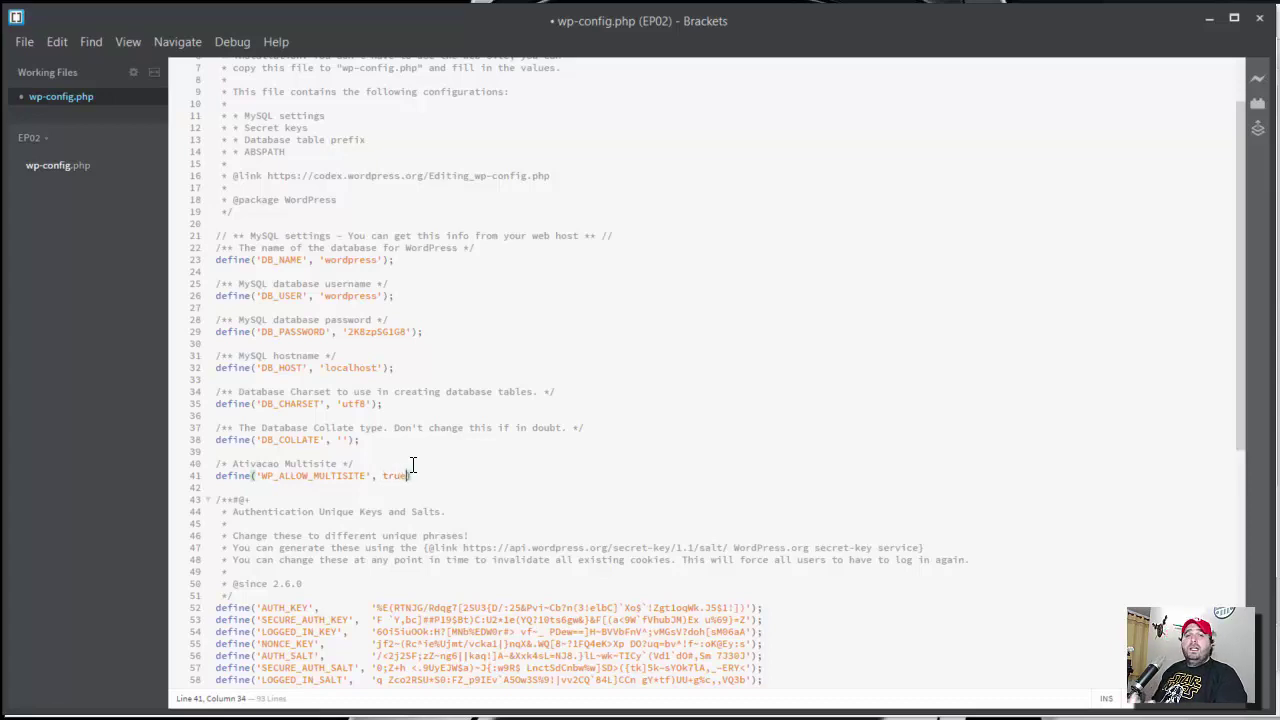
text();)
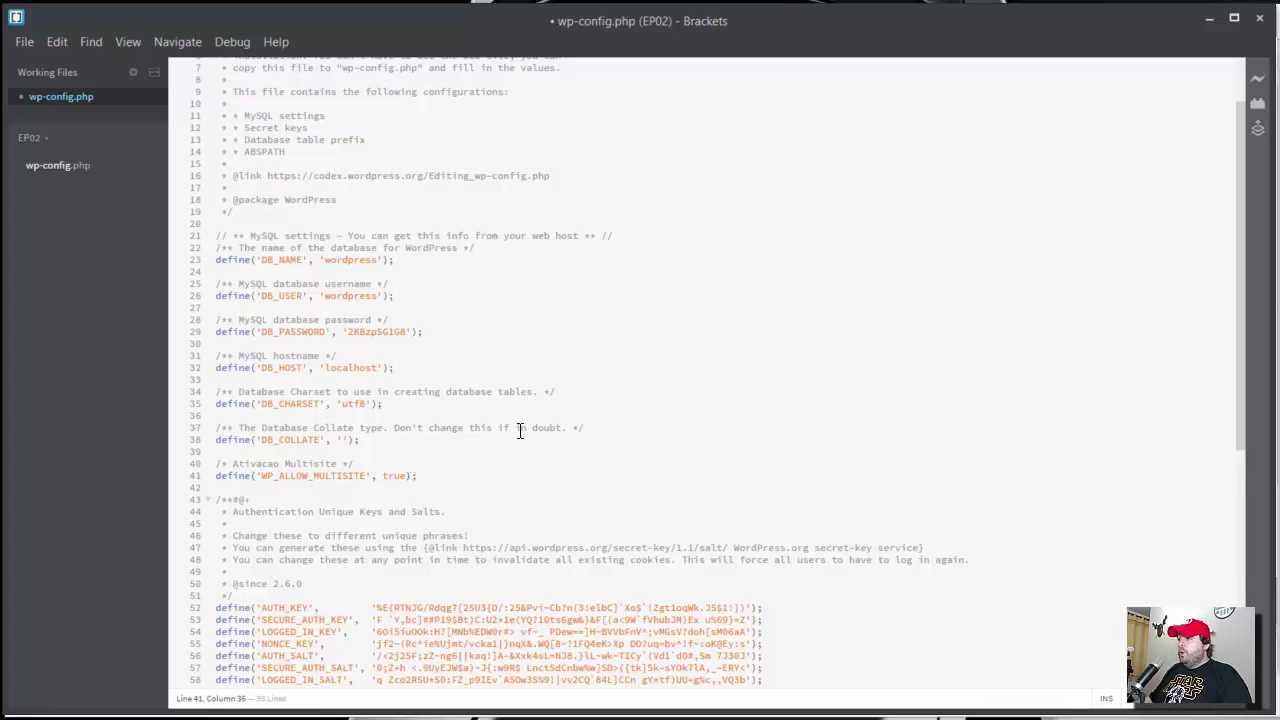
key(ctrl+s)
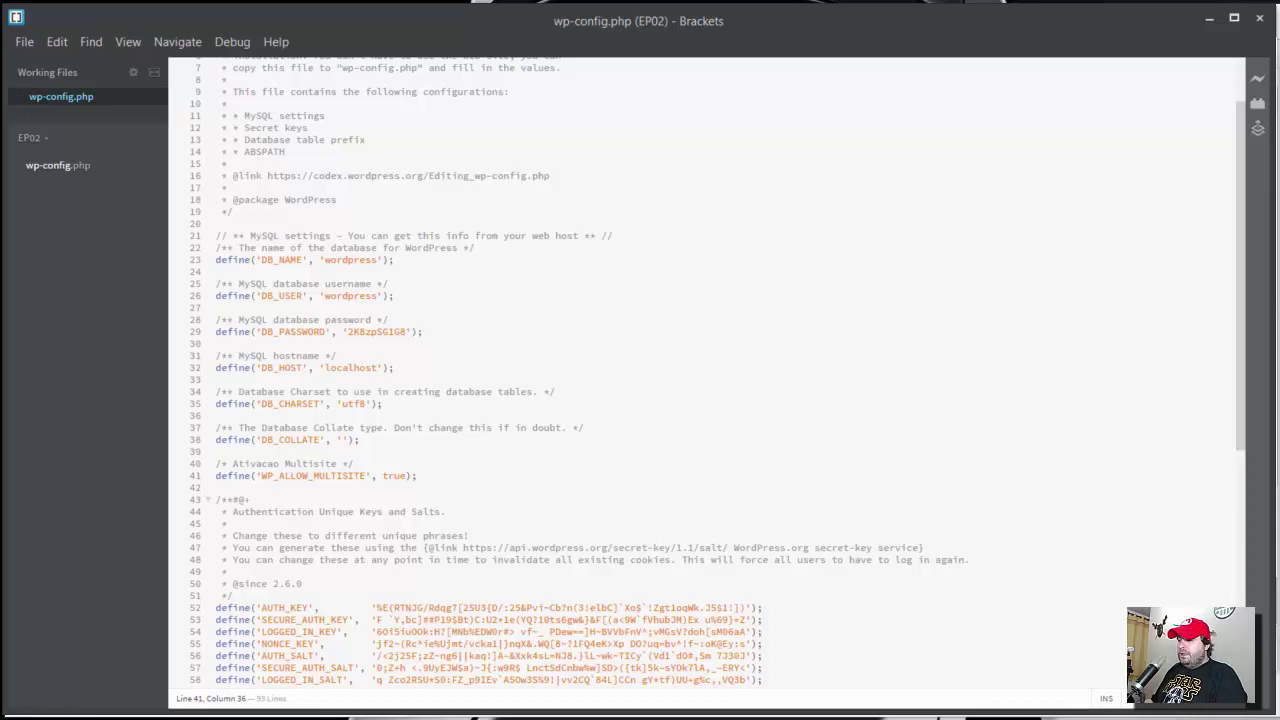
key(alt+Tab)
- Upload the local wp-config.php to /var/www/html, overwriting the server copy
click(329, 486)
click(252, 424)
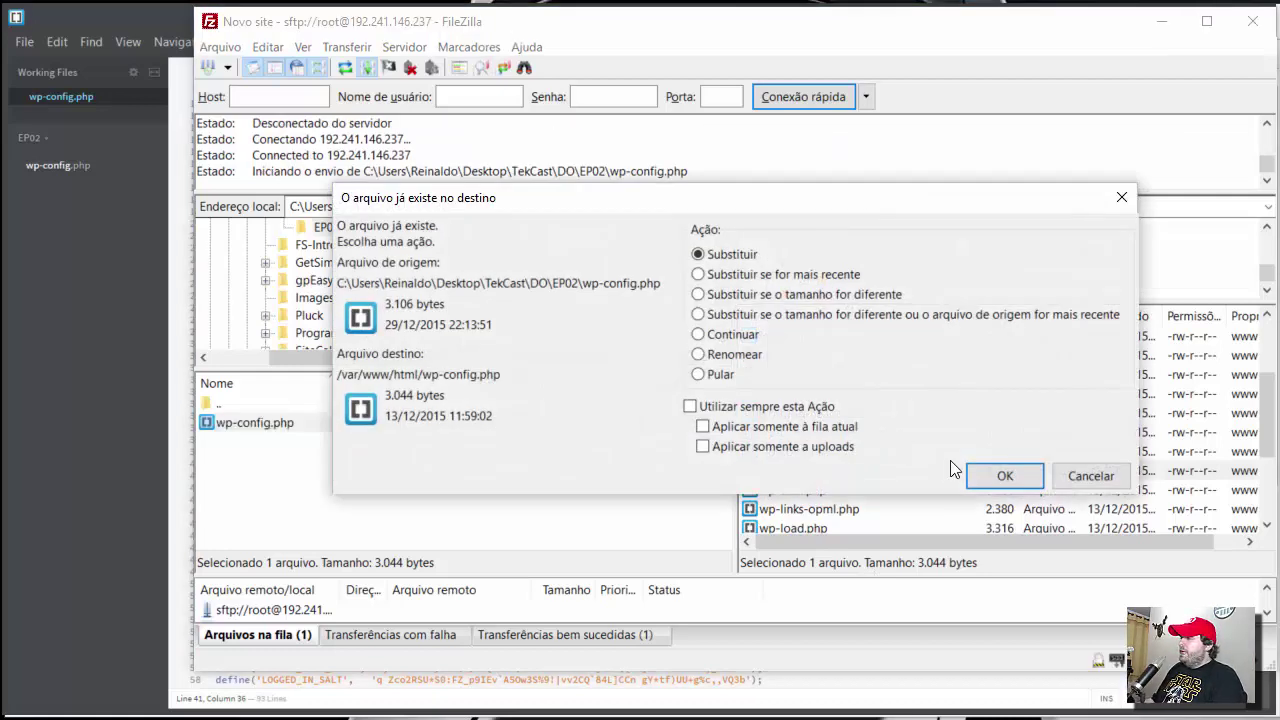
click(1000, 476)
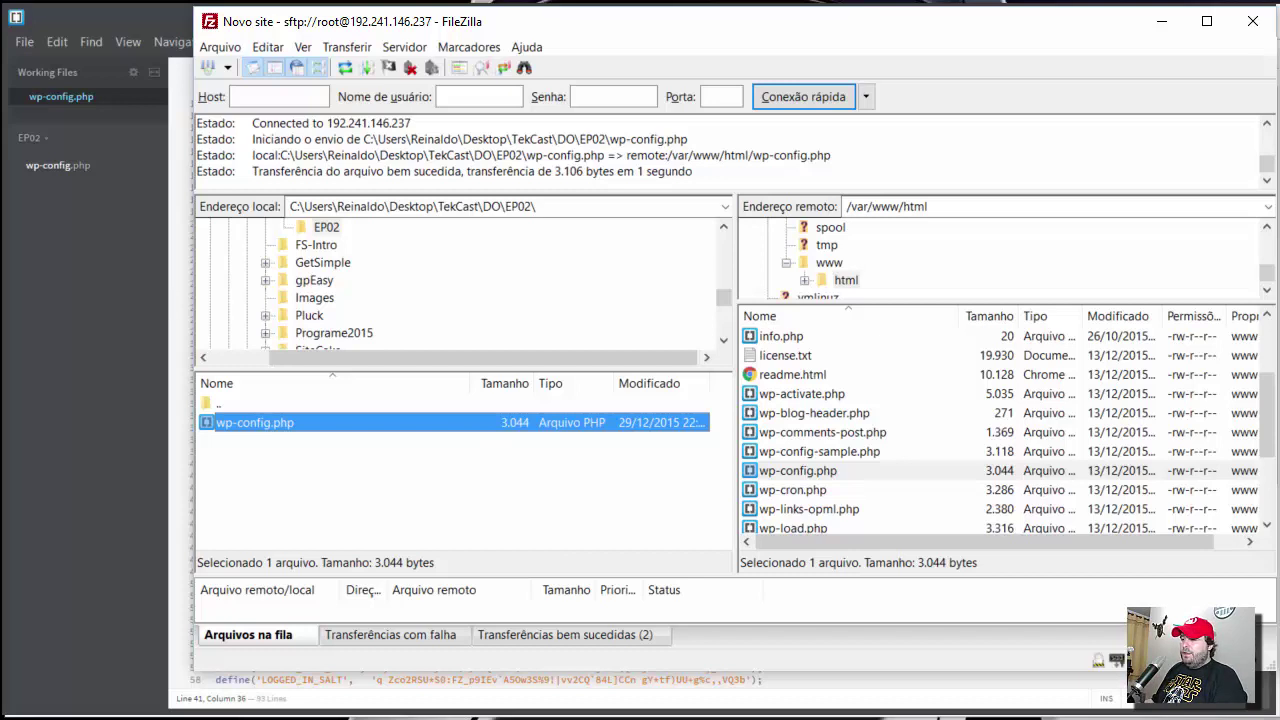
key(alt+Tab)
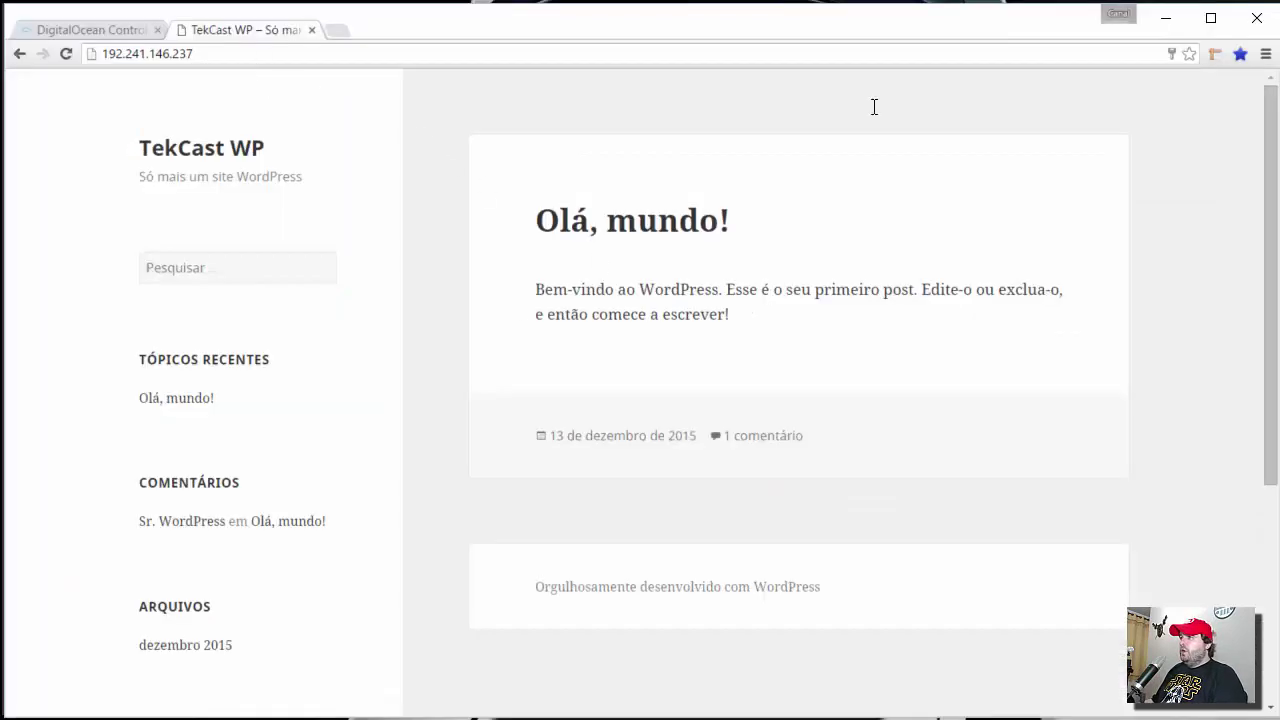
- Open the TekCast WP /wp-admin address and log in, revealing Ferramentas' Instalação da Rede entry
click(253, 54)
text(/)
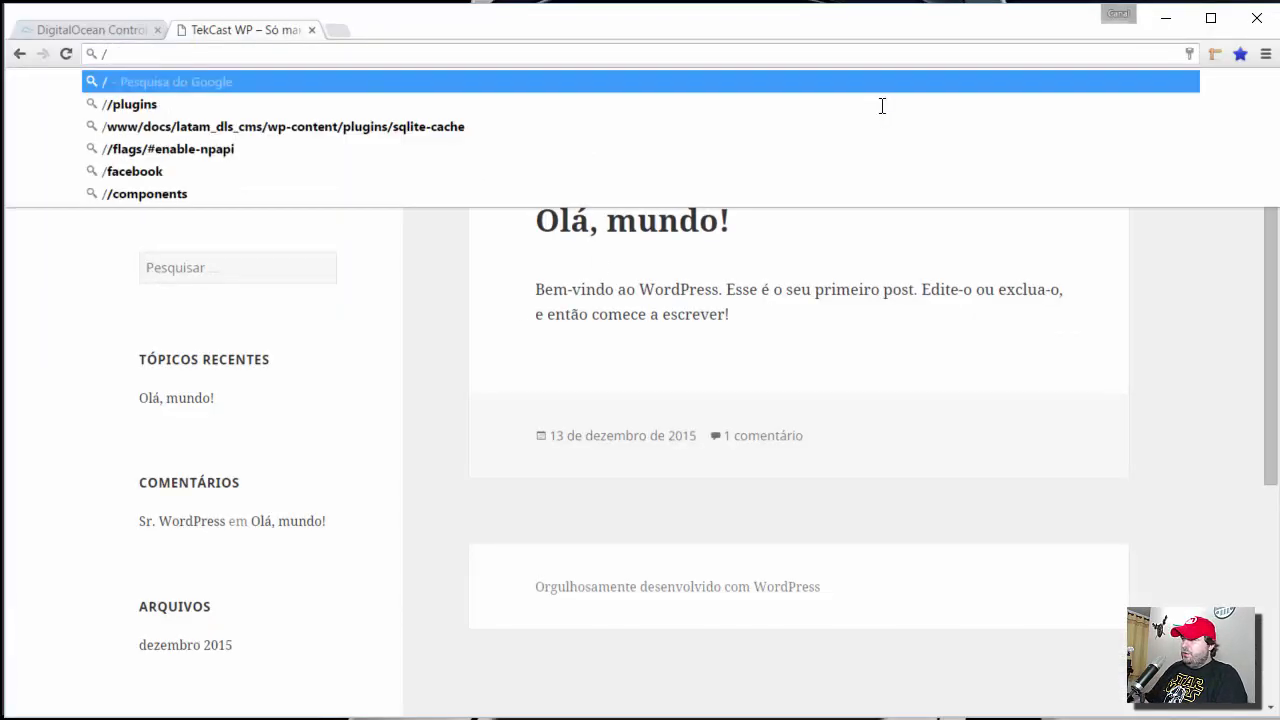
key(Escape)
click(271, 52)
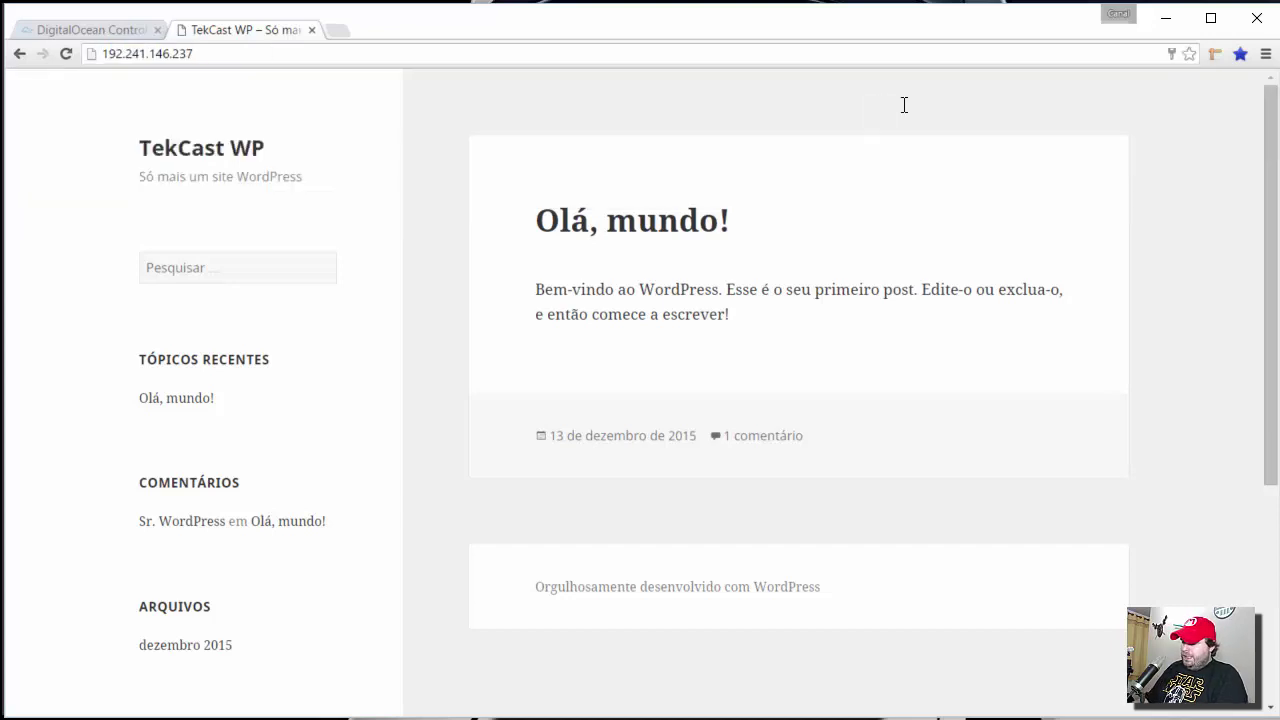
text(/wp-admin)
key(Return)
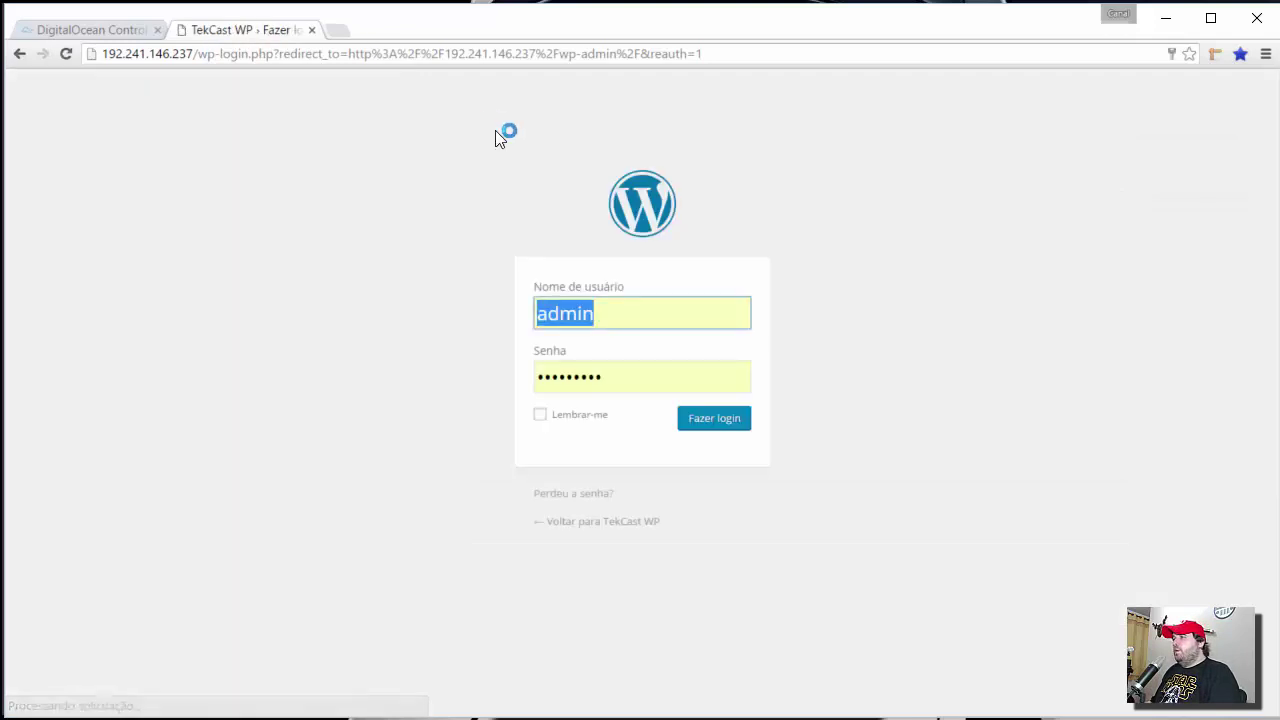
click(708, 422)
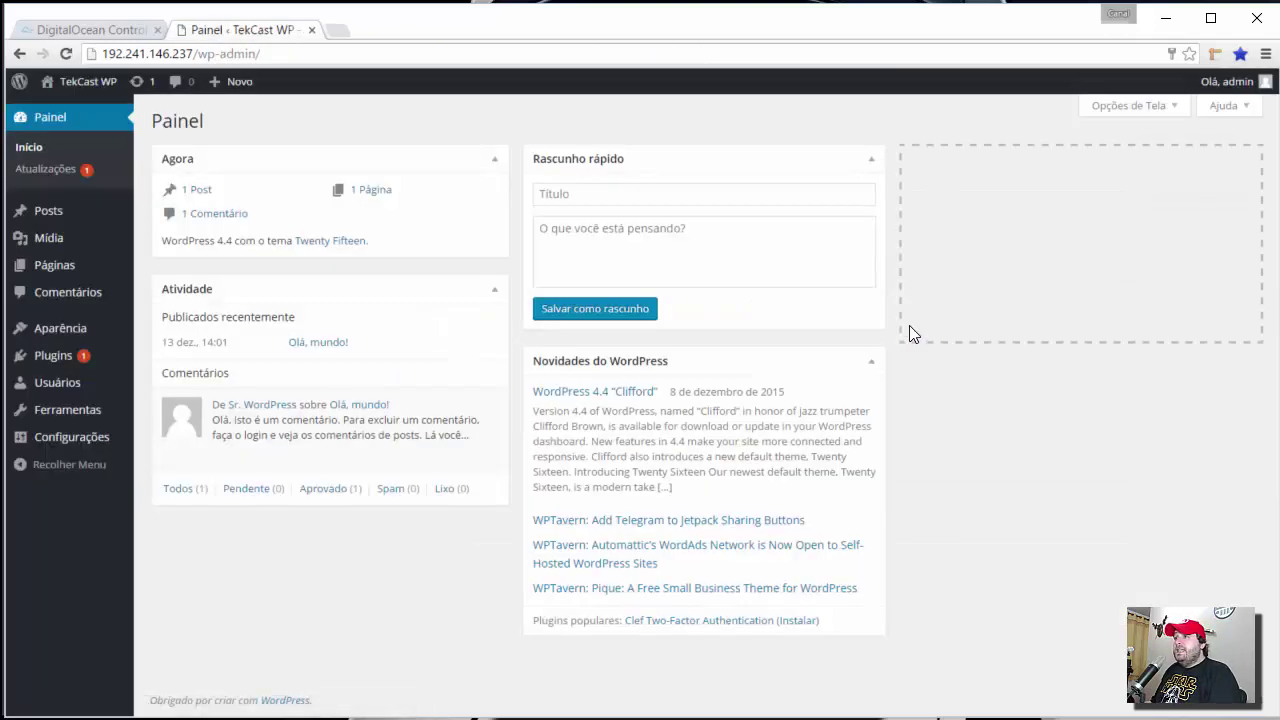
mouse_move(63, 413)
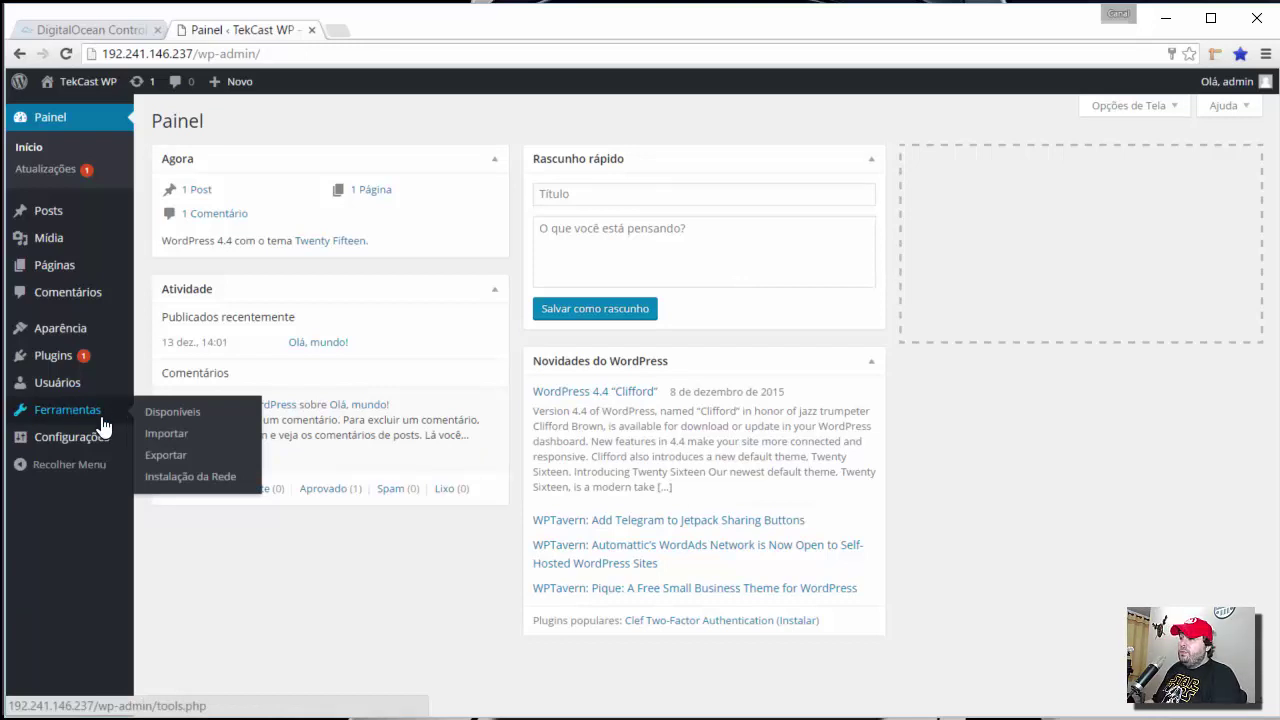
- Install the 'TekCast WP sites' network with the suggested admin e-mail and copy the six wp-config.php defines
click(200, 482)
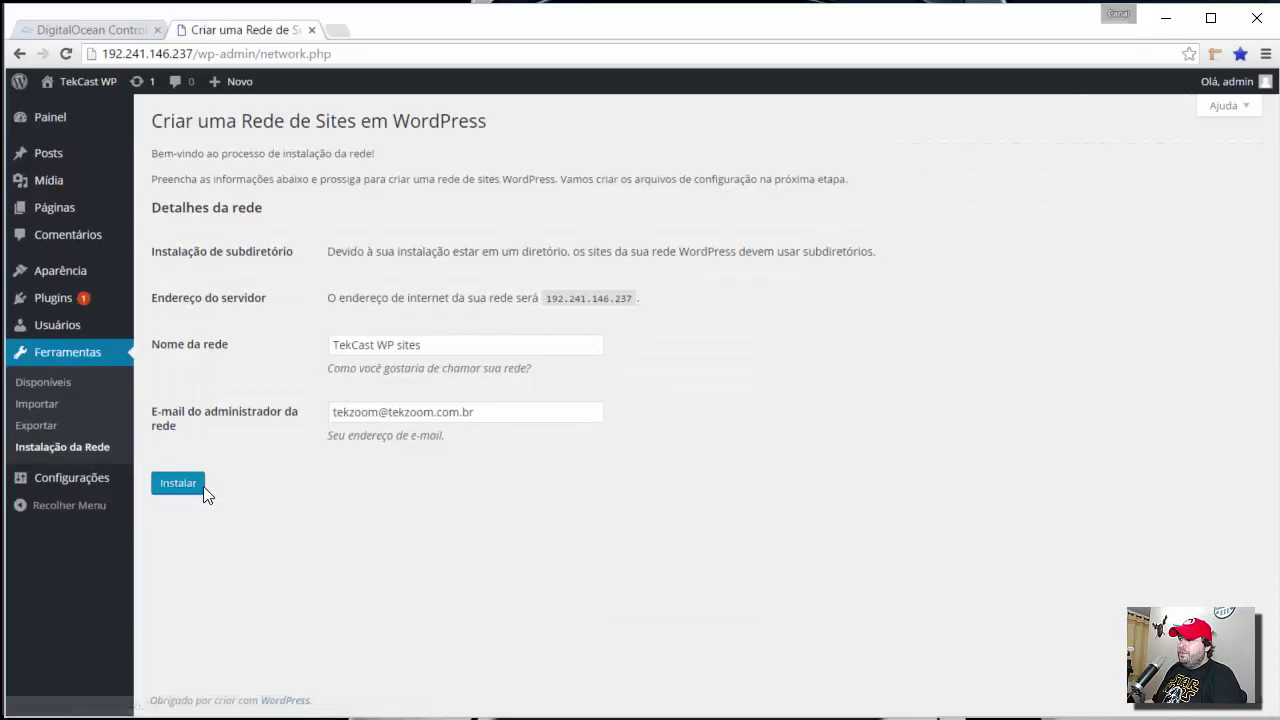
drag(397, 345, 1150, 481)
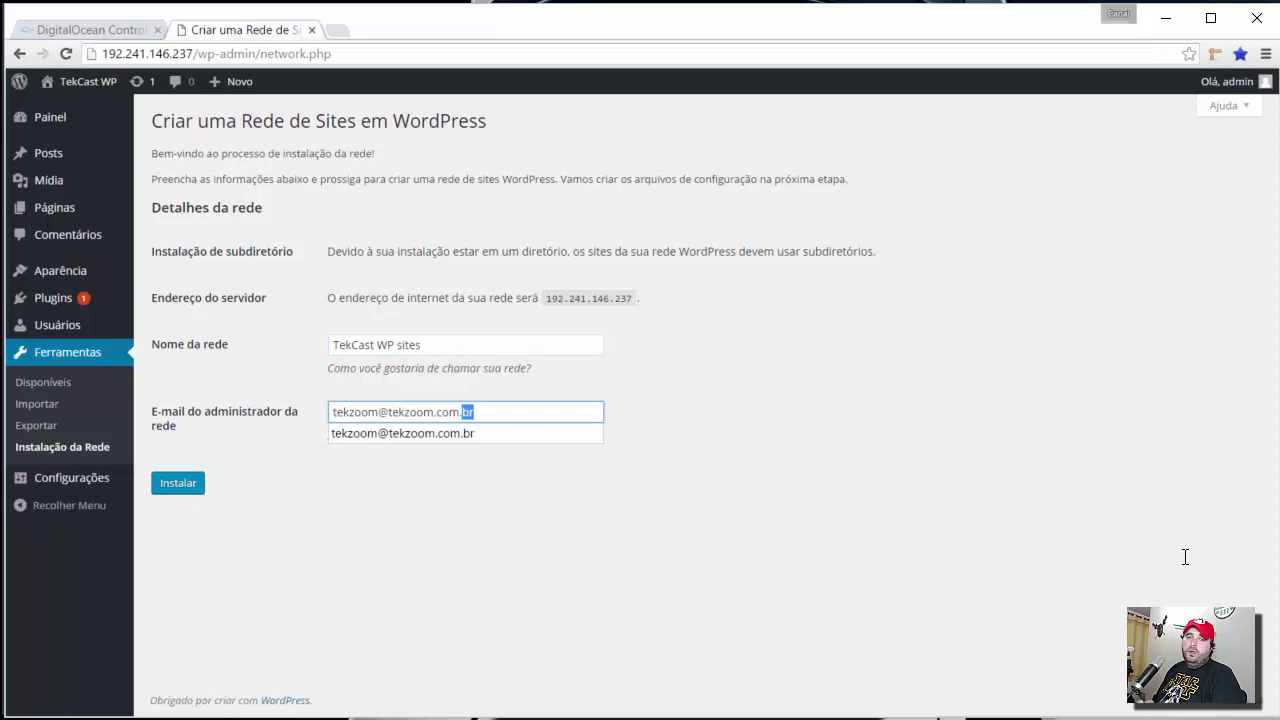
key(Right)
click(315, 512)
click(181, 485)
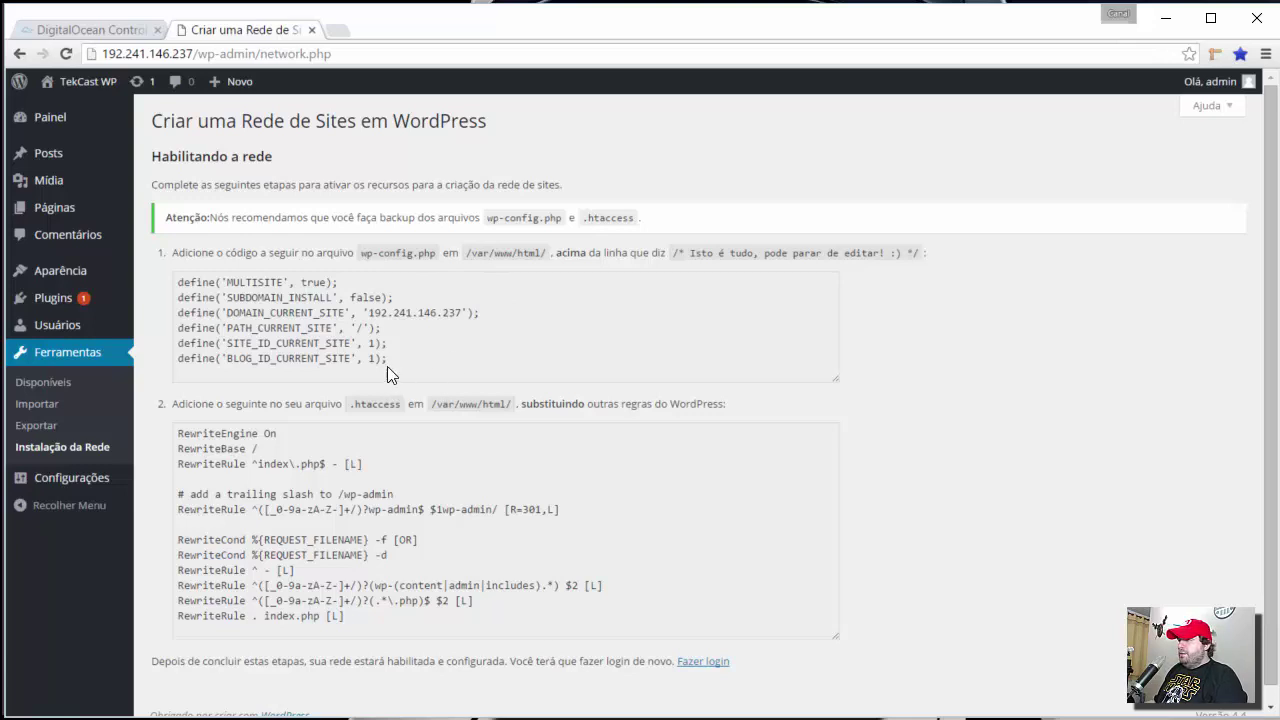
drag(388, 364, 170, 286)
key(ctrl+c)
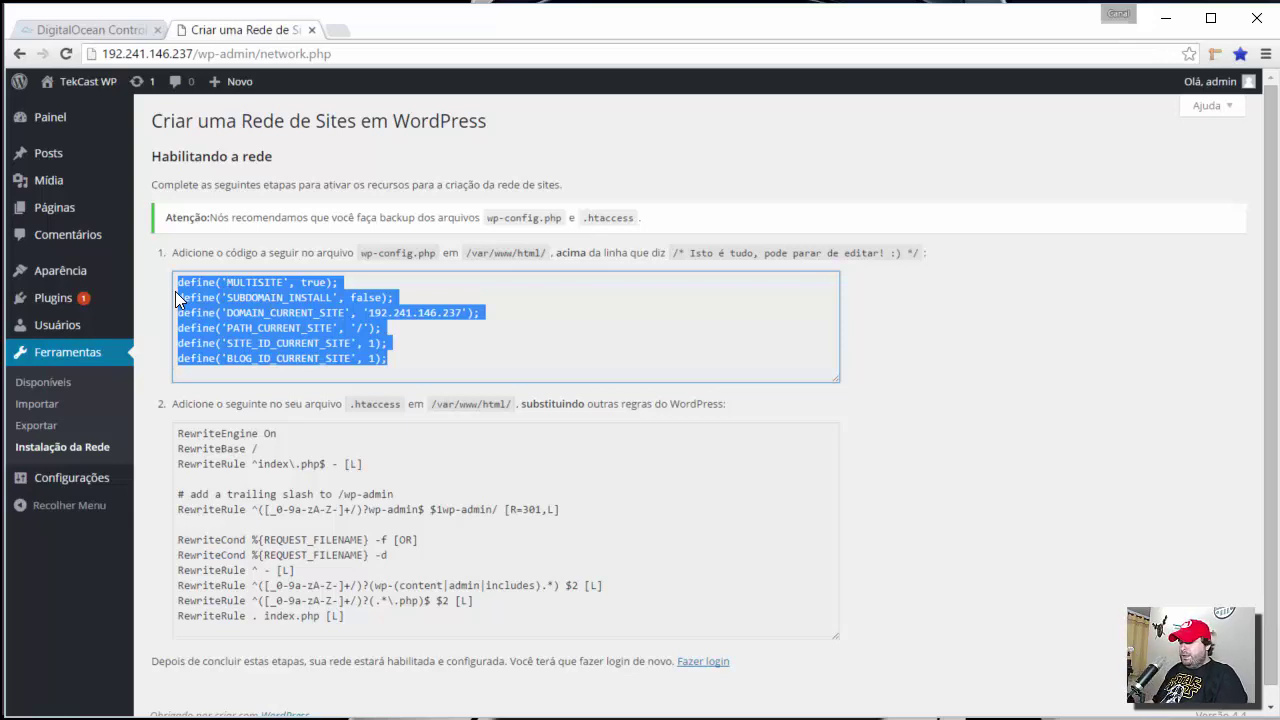
key(alt+Tab)
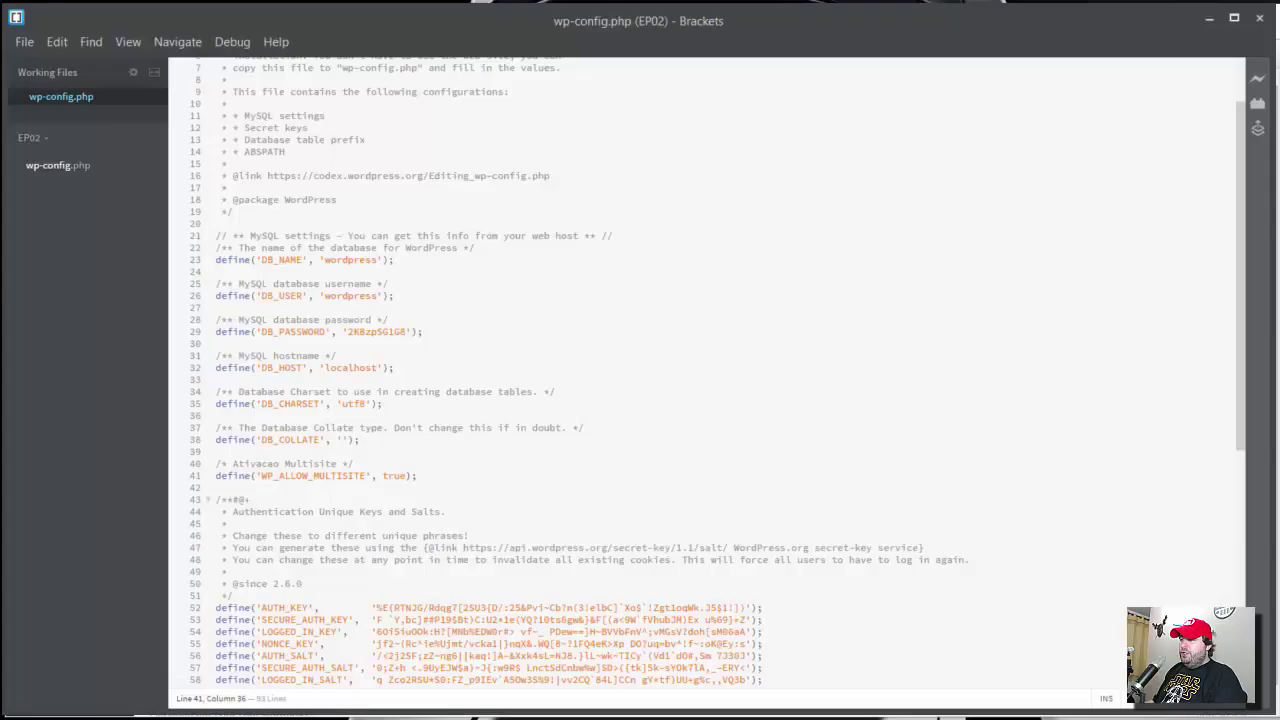
- Paste the six multisite defines after the WP_DEBUG line in wp-config.php and save it
scroll(479, 393, down, 6)
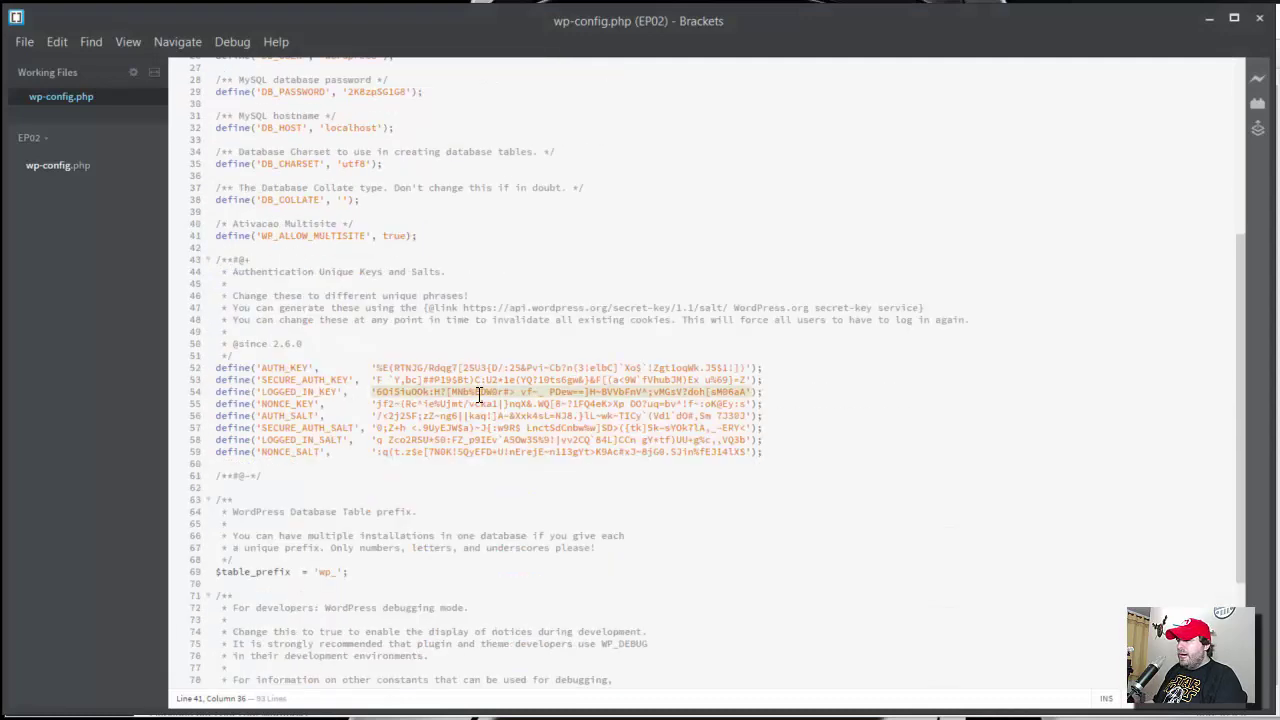
scroll(479, 393, down, 4)
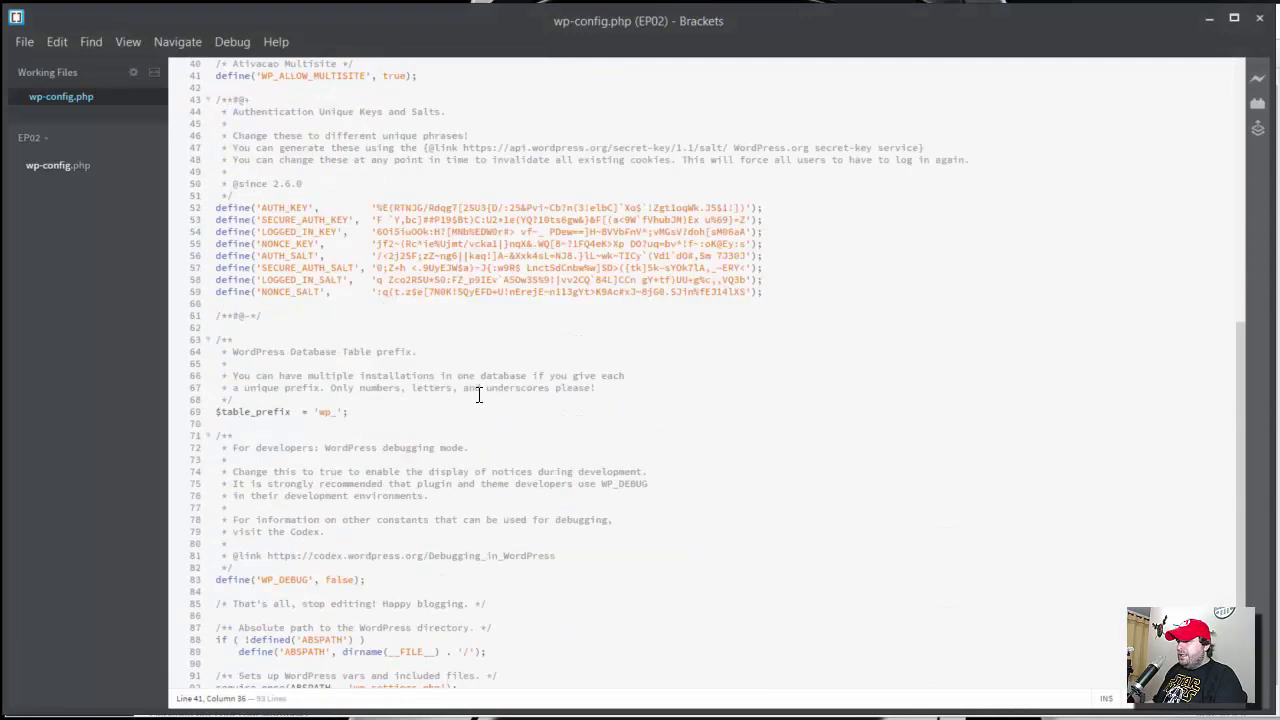
scroll(479, 394, down, 1)
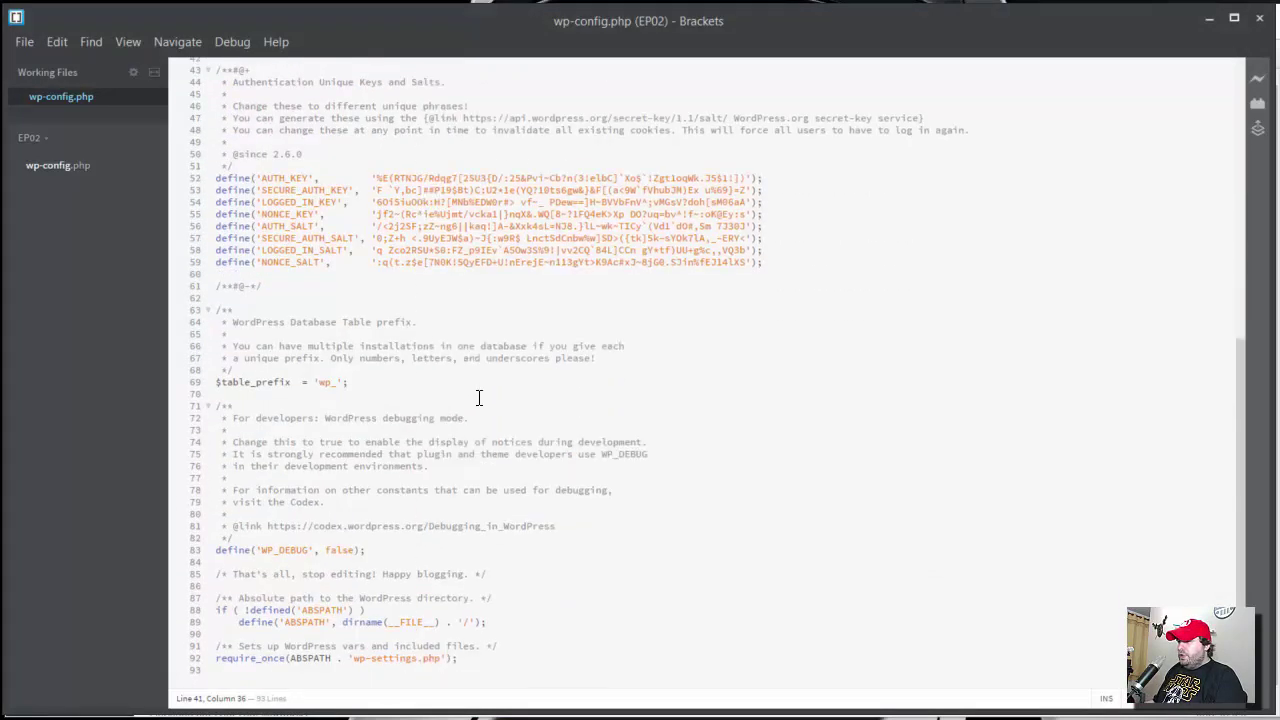
click(391, 553)
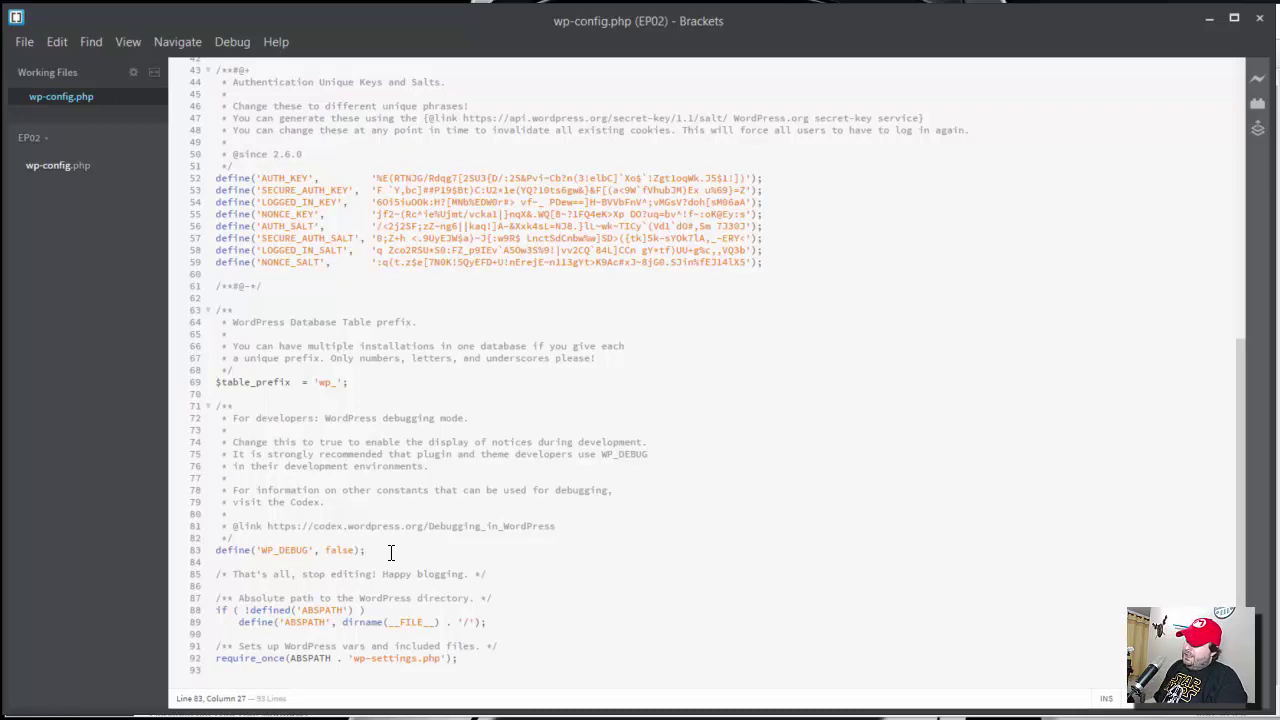
drag(244, 577, 383, 574)
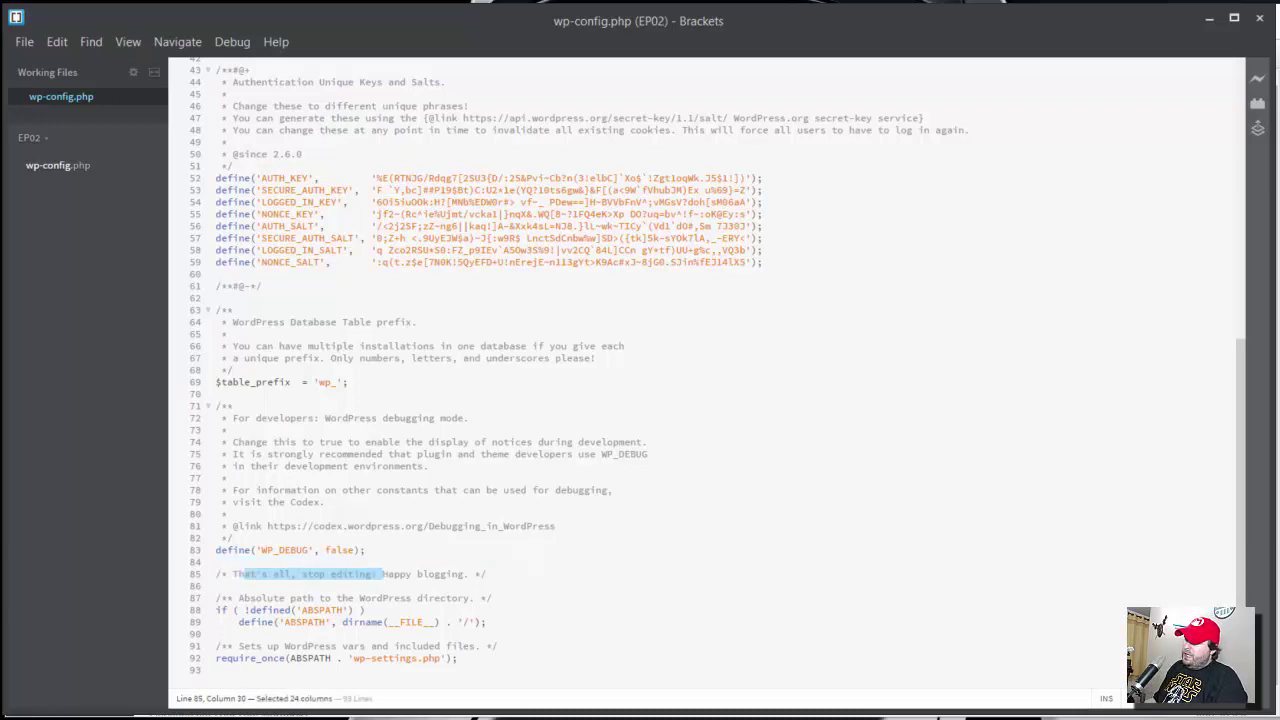
click(392, 543)
key(Down)
key(Down)
key(Return)
key(Return)
key(Up)
key(ctrl+v)
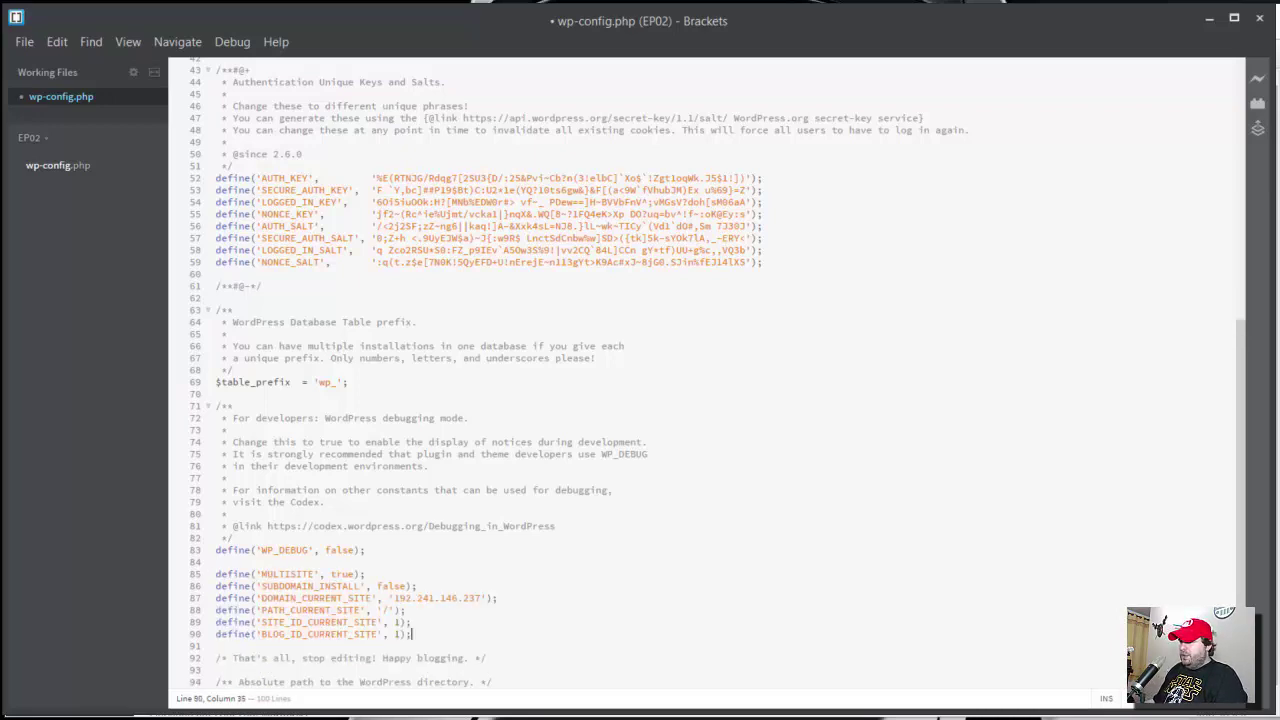
key(ctrl+s)
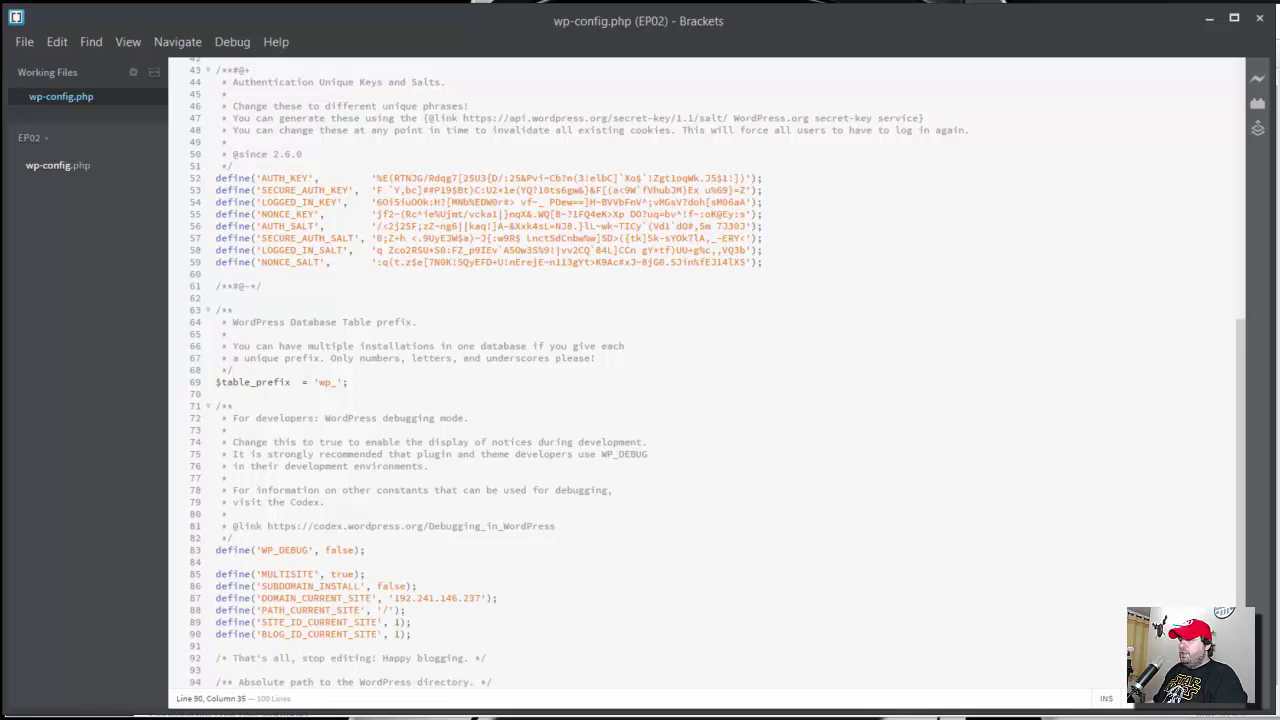
key(alt+Tab)
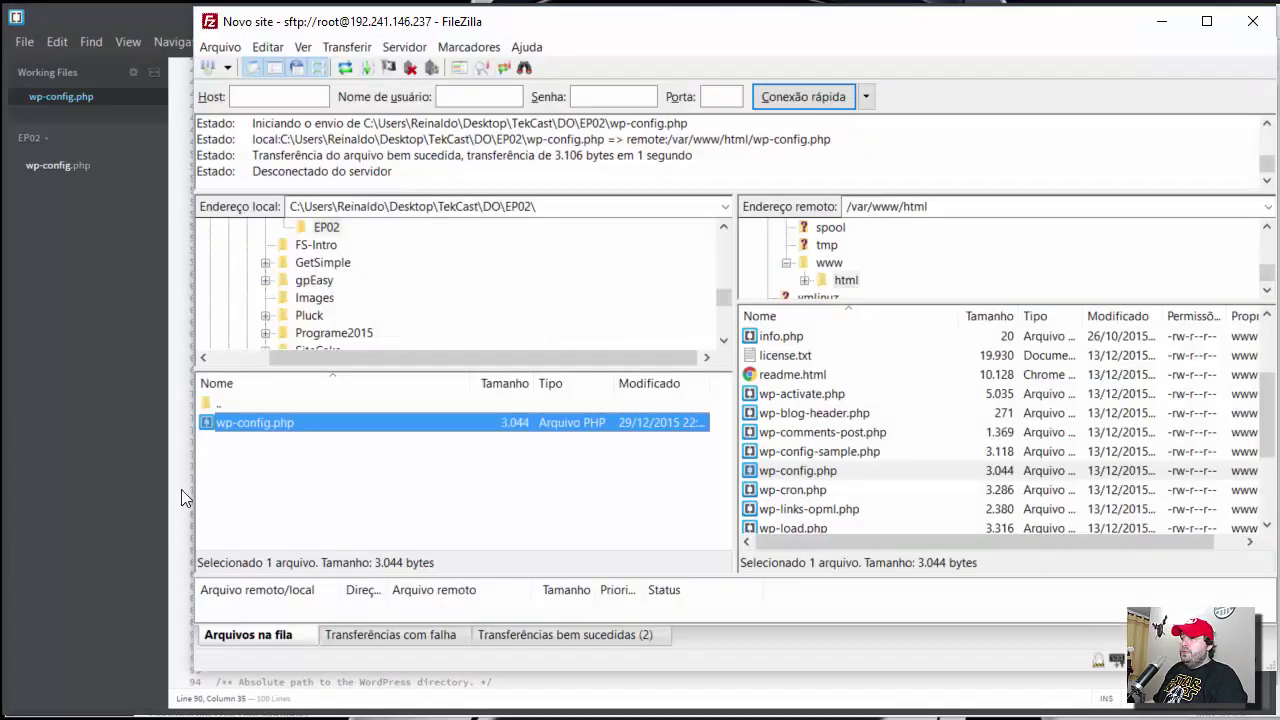
- Upload the updated 3,324-byte wp-config.php, overwriting the server's copy
double_click(243, 424)
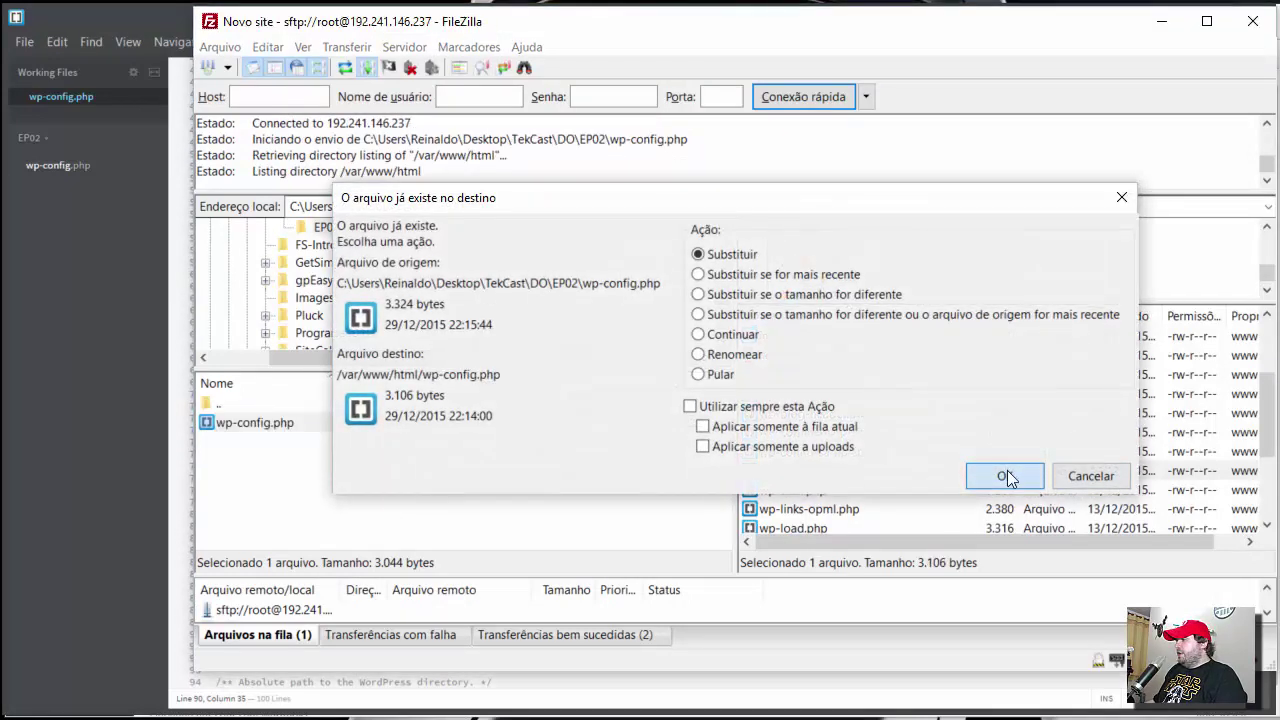
click(1005, 474)
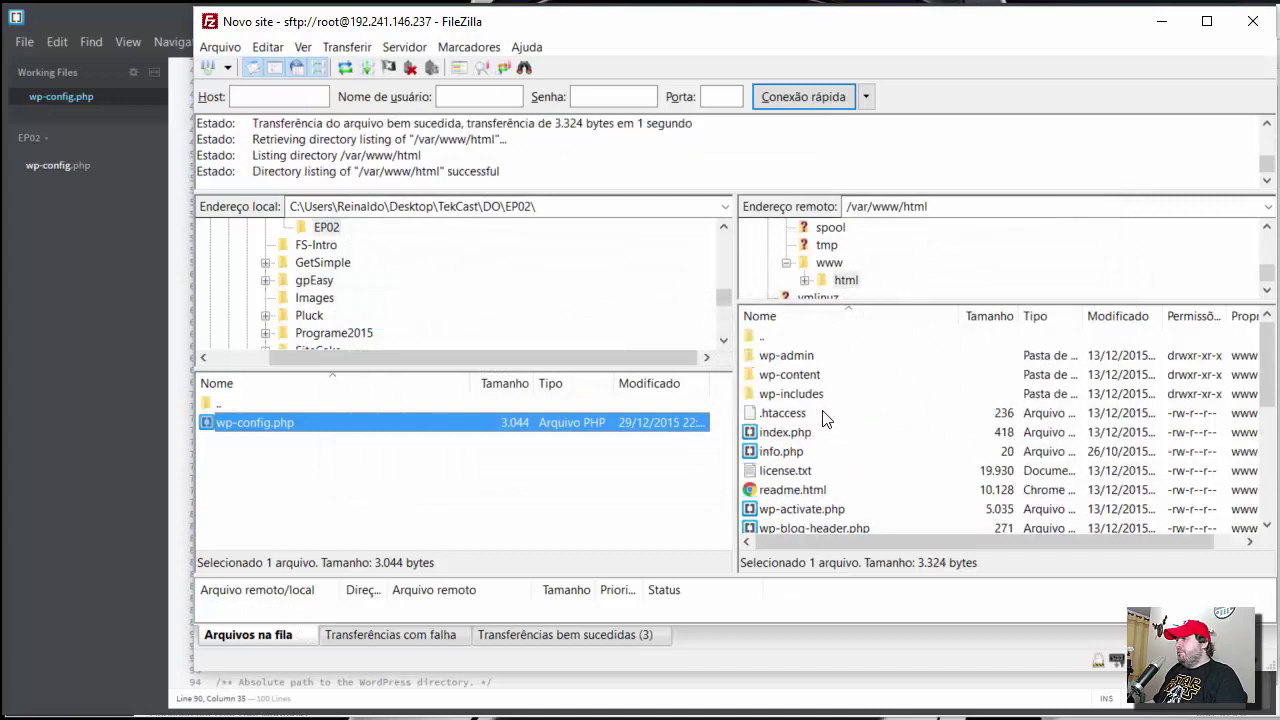
click(94, 269)
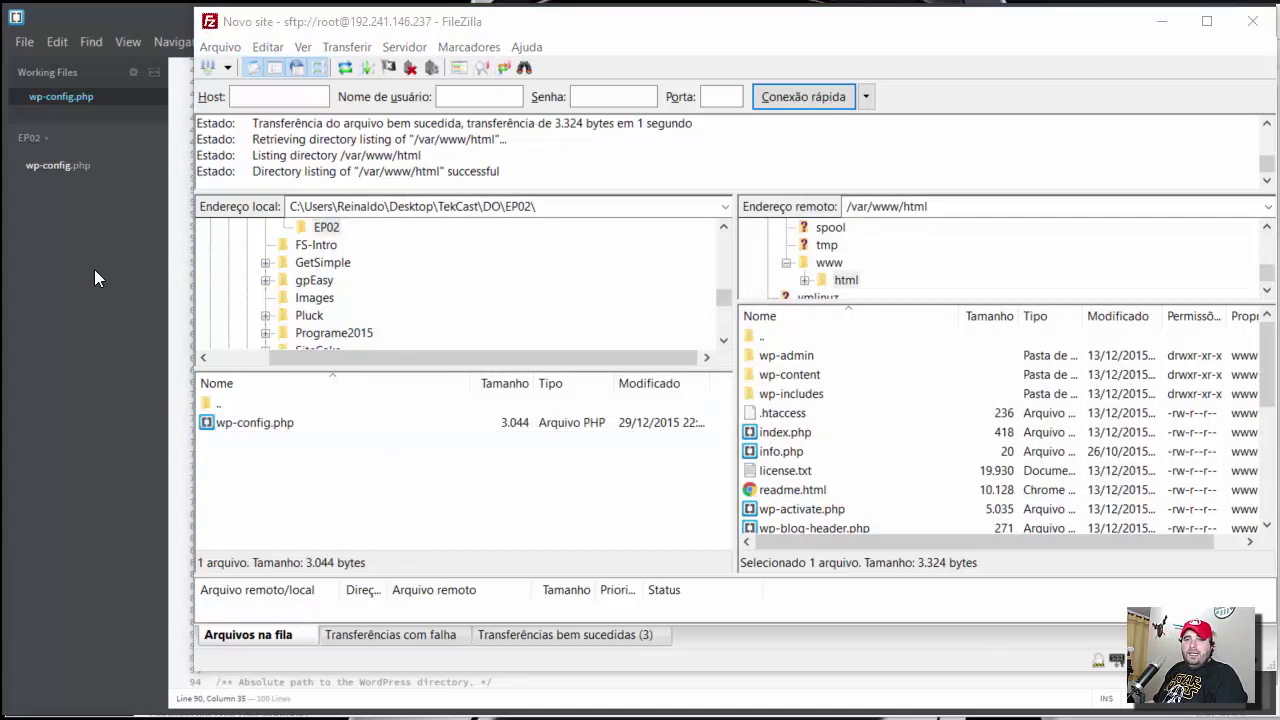
- Select the suggested .htaccess rewrite rules on the WordPress network setup page
key(alt+Tab)
click(483, 601)
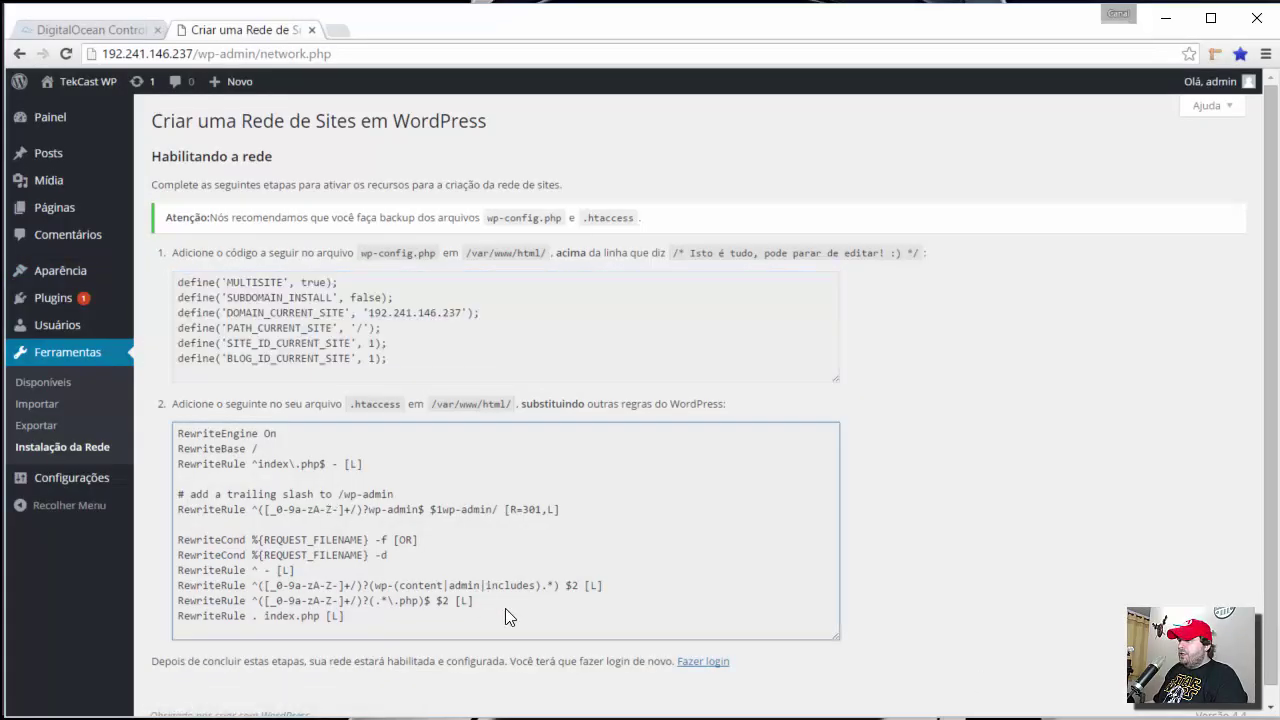
drag(395, 624, 183, 442)
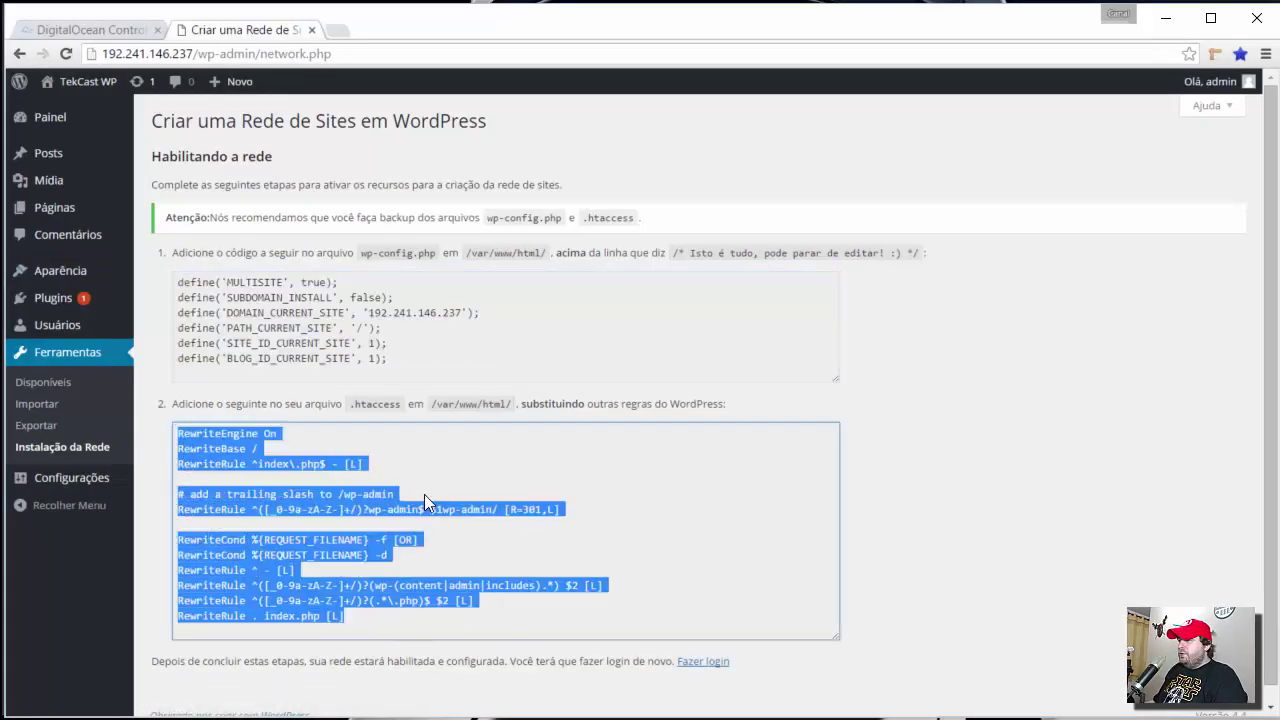
scroll(487, 509, down, 1)
- Download the server's 236-byte .htaccess from /var/www/html into the local EP02 folder
key(alt+Tab)
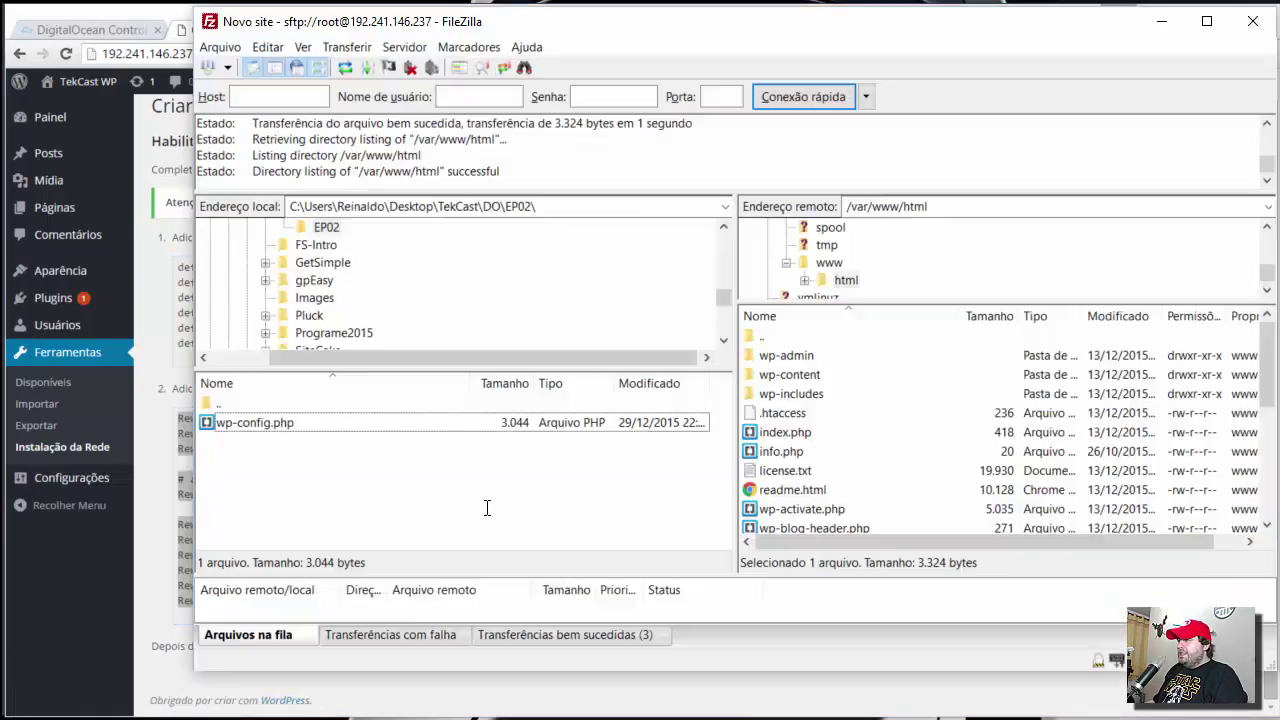
double_click(785, 414)
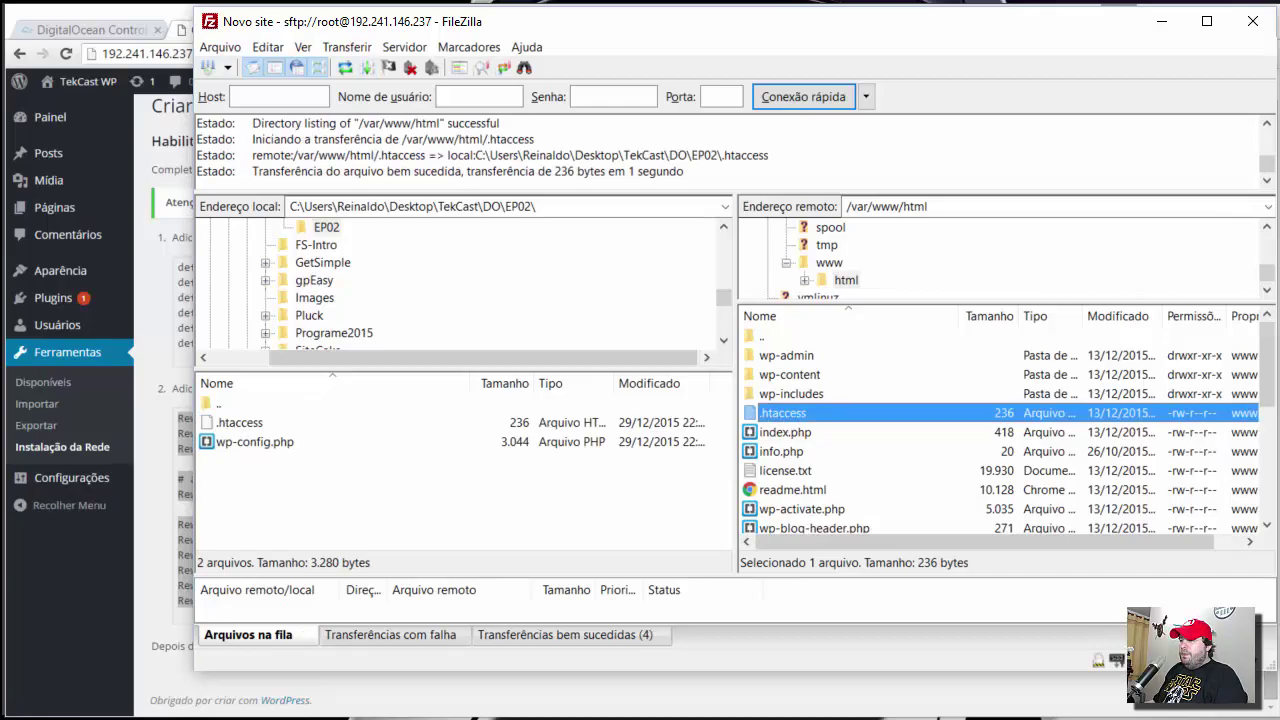
key(alt+Tab)
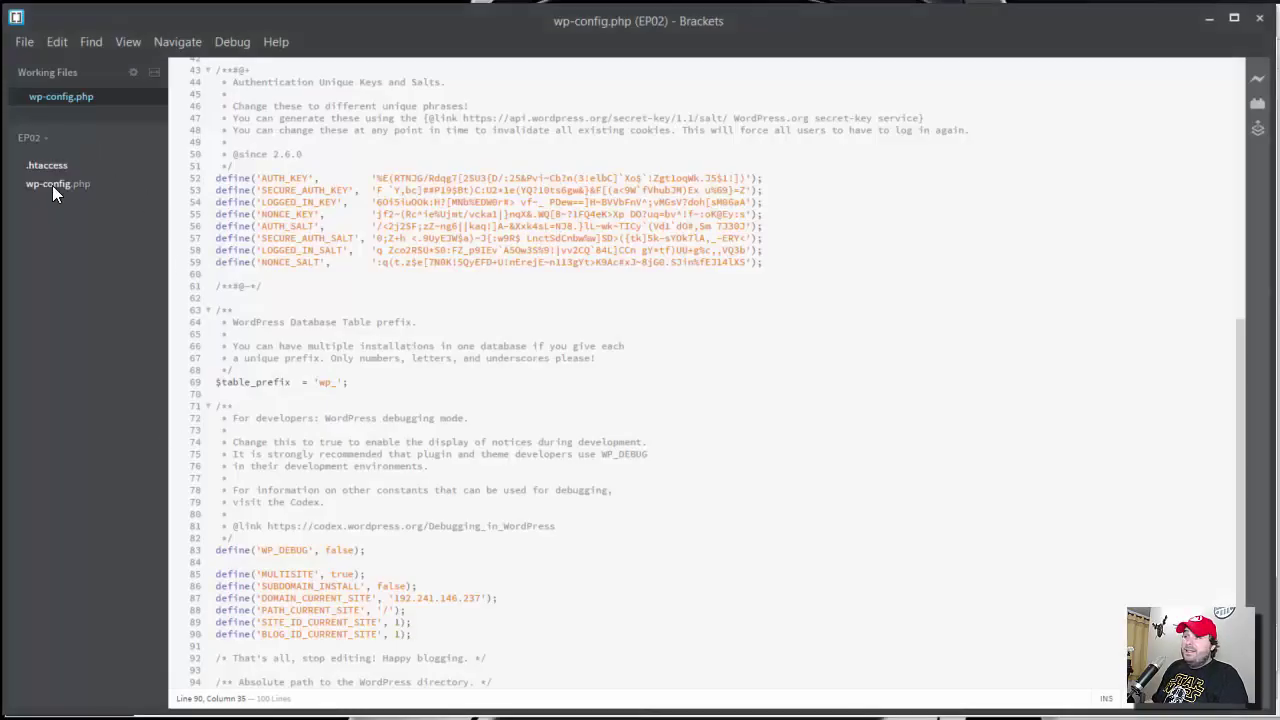
- Open the downloaded .htaccess in Brackets and copy WordPress's suggested multisite rewrite rules
key(Up)
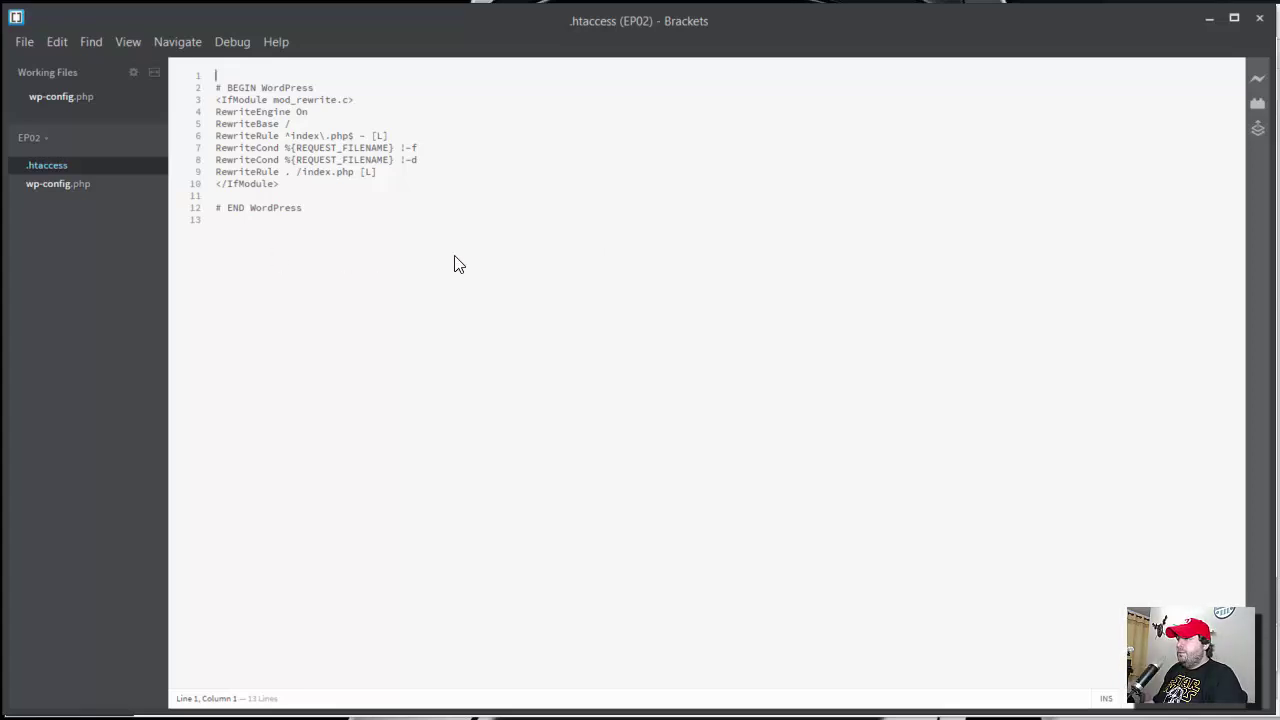
key(alt+Tab)
click(34, 557)
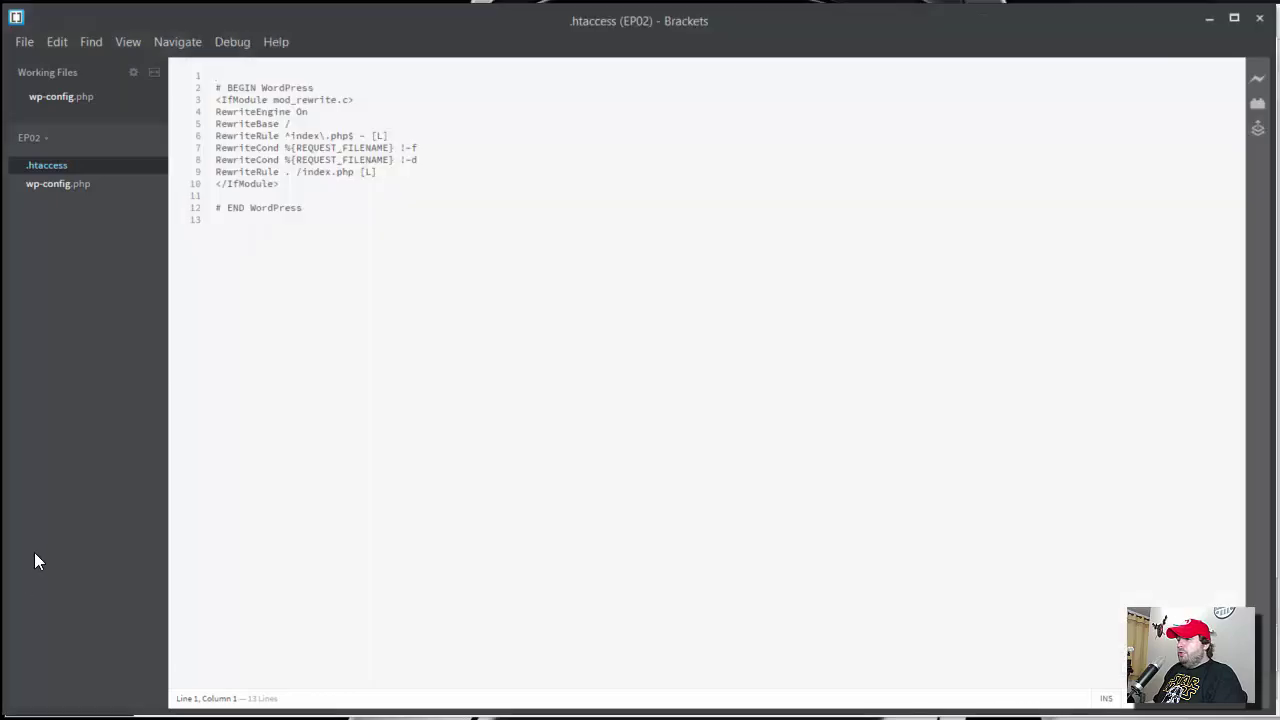
key(alt+Tab)
click(358, 506)
drag(344, 600, 176, 414)
key(ctrl+c)
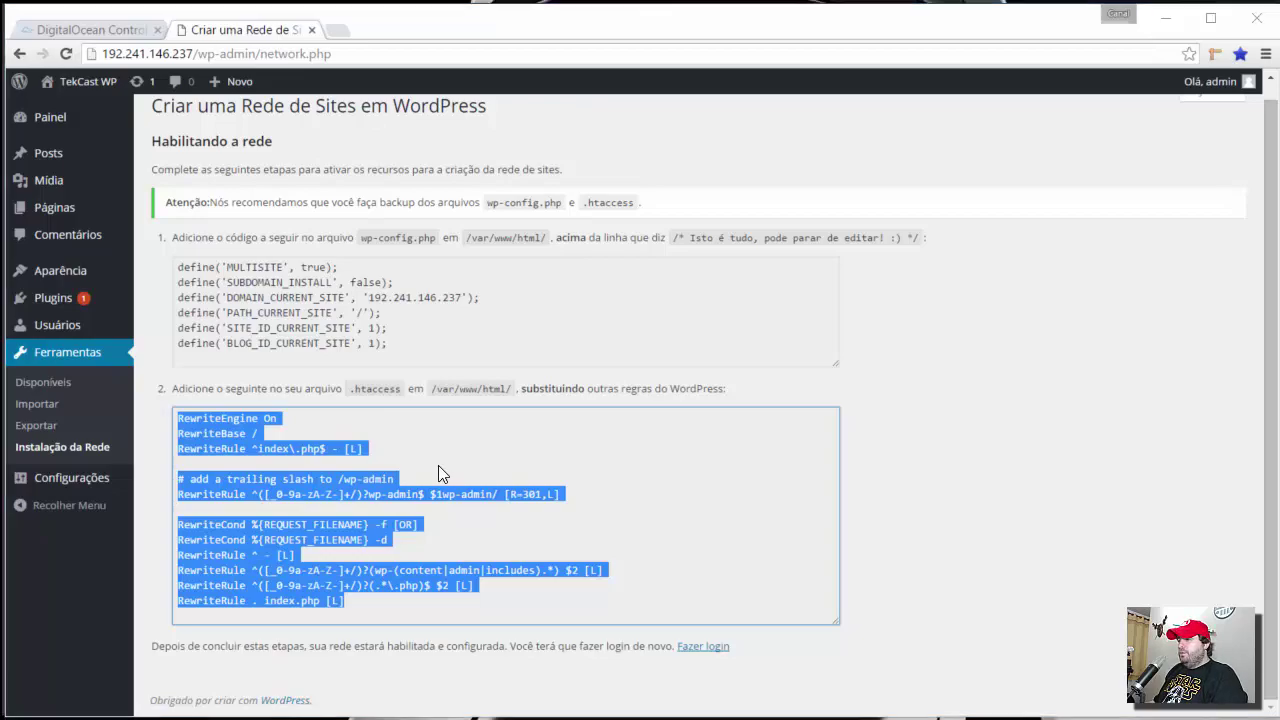
key(alt+Tab)
- Replace the old IfModule block on lines 3–10 with the multisite rules and save the 441-byte .htaccess
drag(289, 185, 214, 100)
text(<IfModule mod_rewrite.c> RewriteEngine On RewriteBase / RewriteRule ^index\.php$ - [L] RewriteCond %{REQUEST_FILENAME} !-f RewriteCond %{REQUEST_FILENAME} !-d RewriteRule . /index.php [L] </IfModule>)
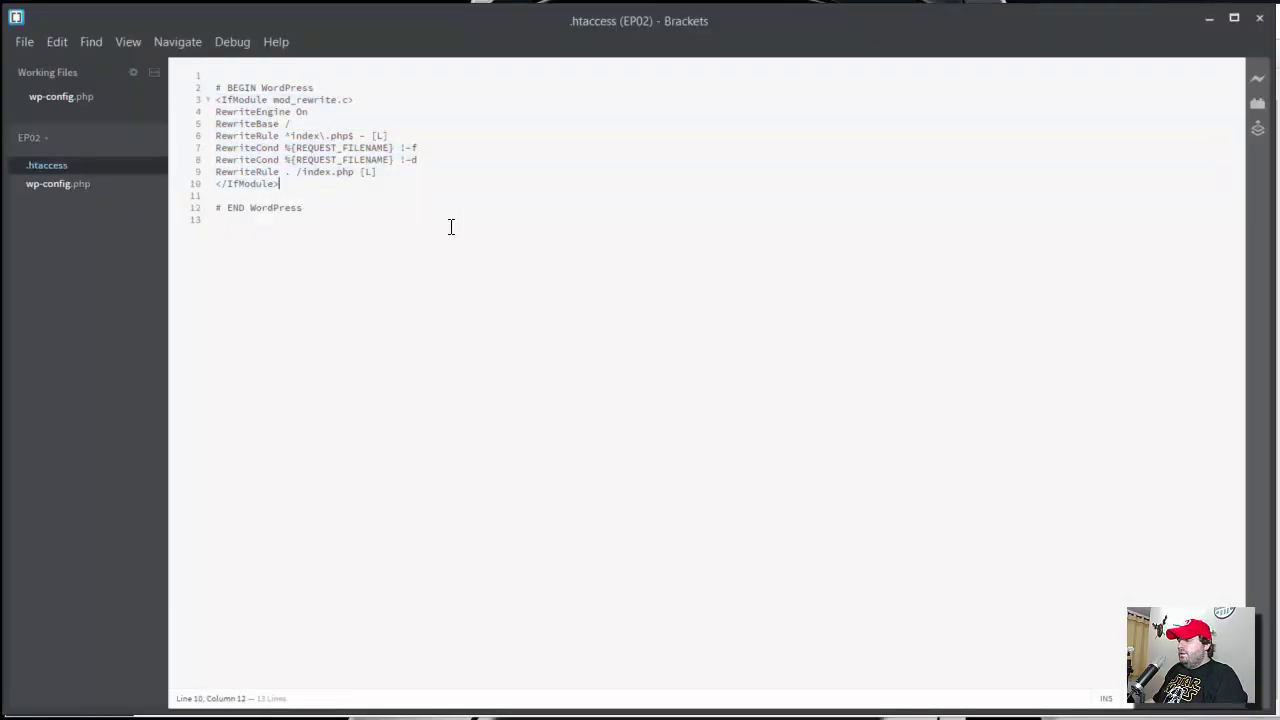
drag(285, 184, 212, 88)
click(80, 97)
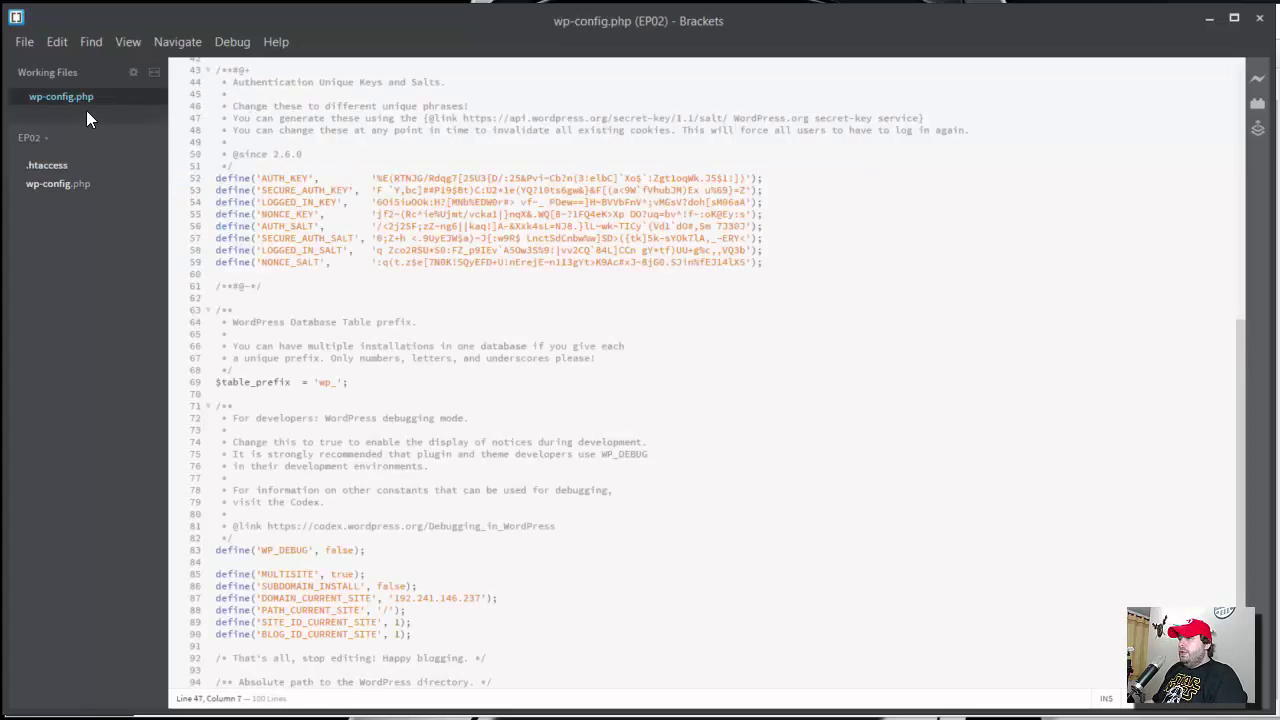
click(43, 166)
drag(286, 184, 216, 100)
key(Delete)
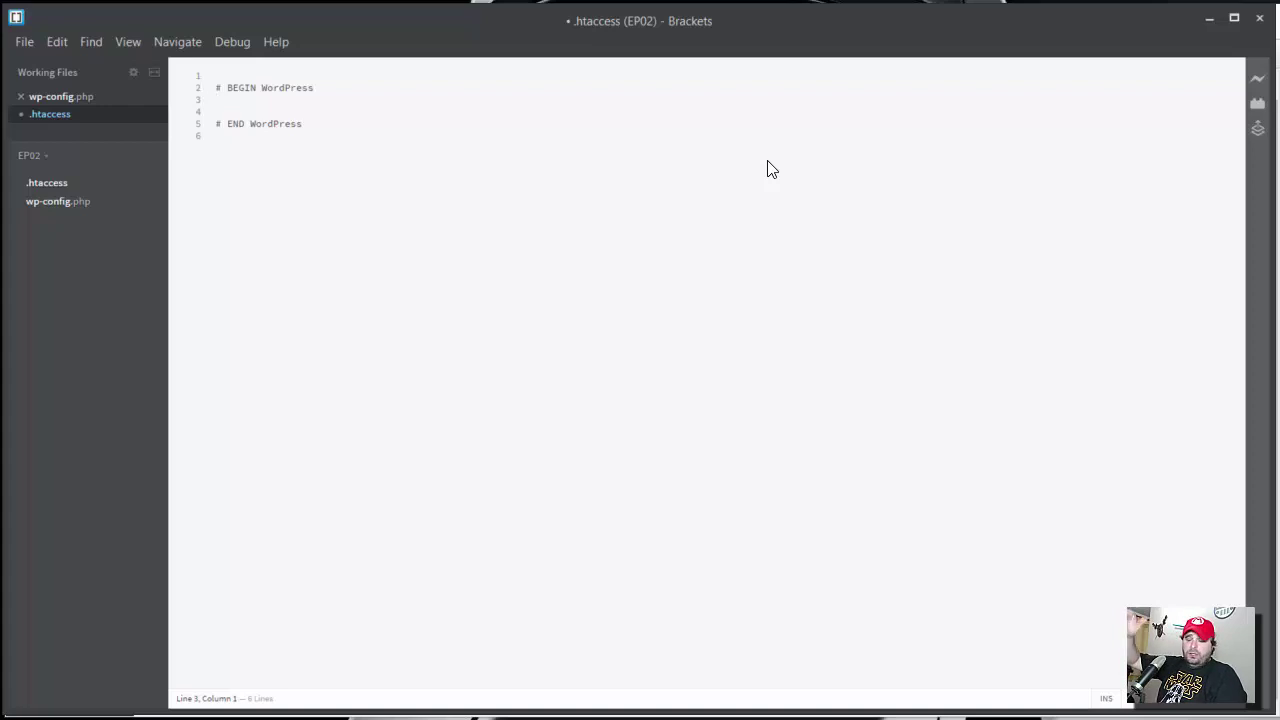
key(ctrl+v)
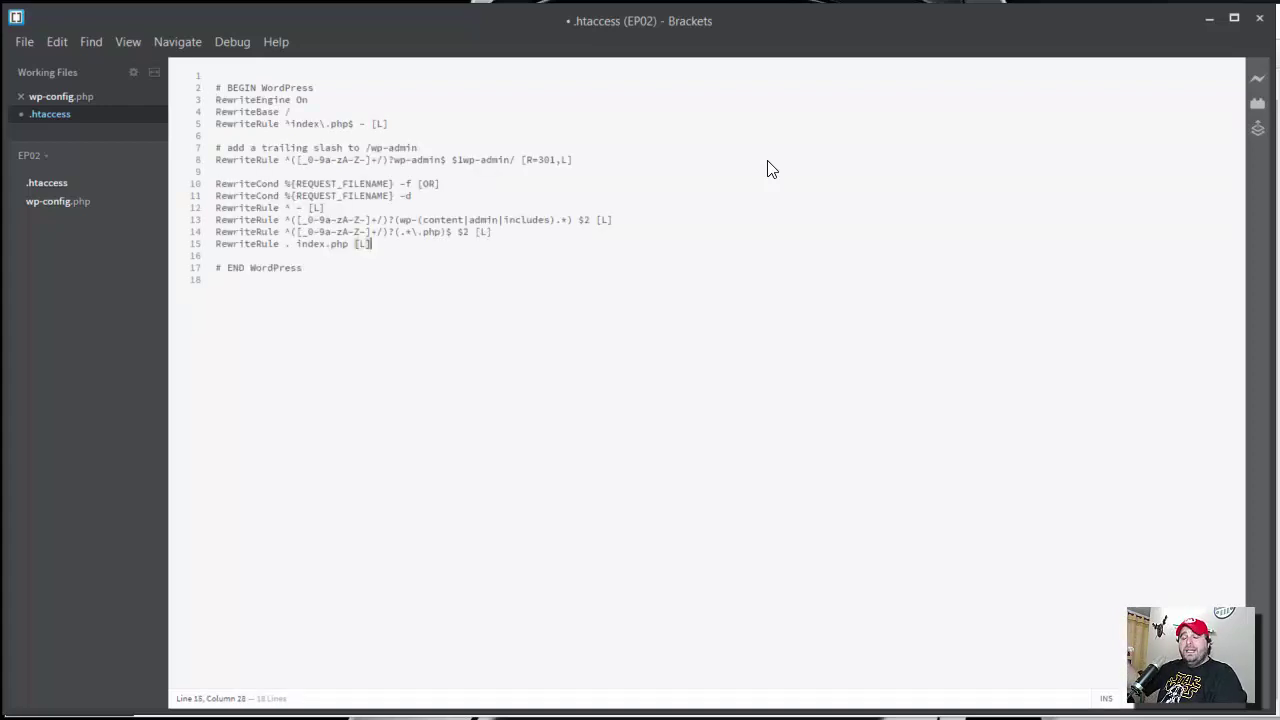
key(ctrl+s)
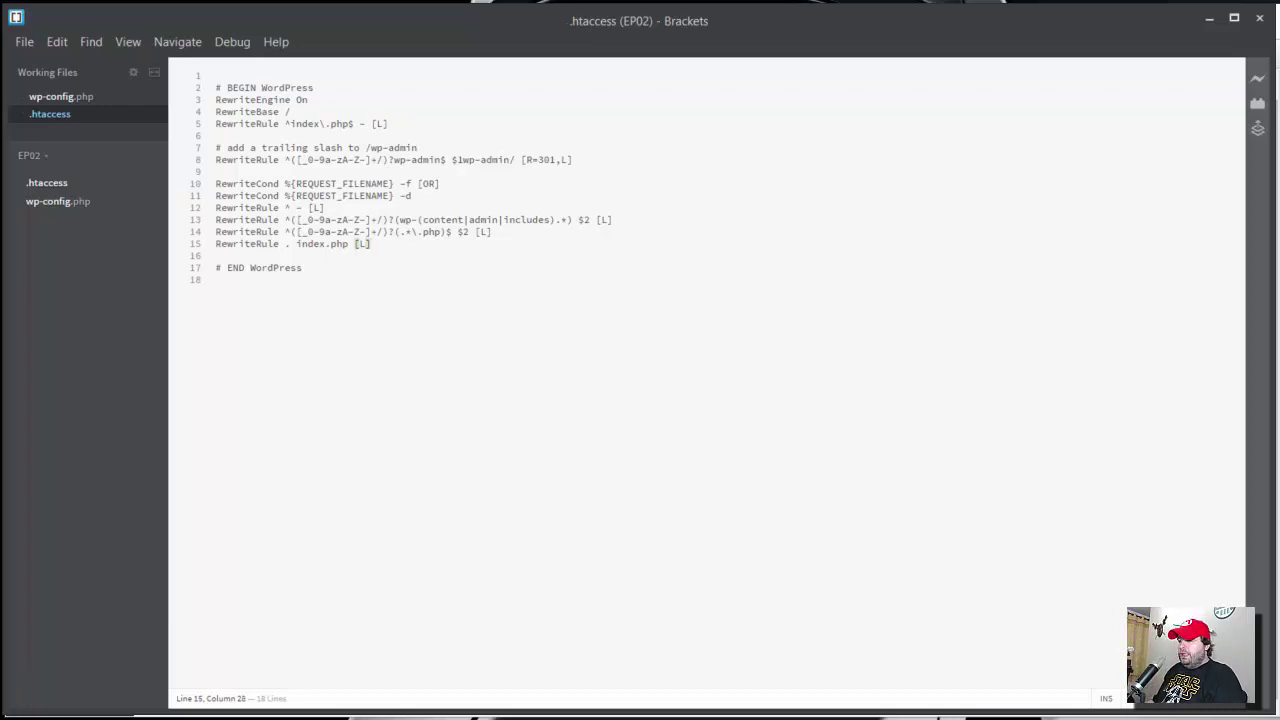
key(alt+Tab)
double_click(415, 422)
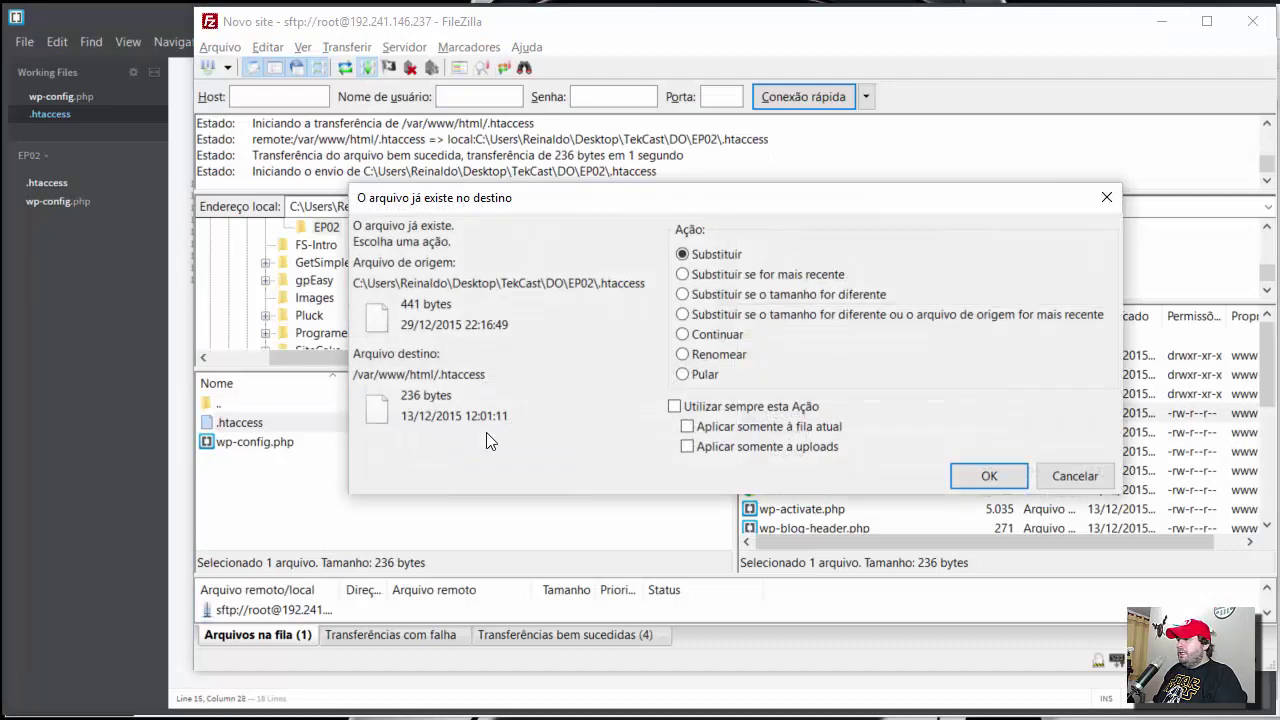
- Confirm replacing the server's 236-byte .htaccess with the edited 441-byte copy
click(995, 476)
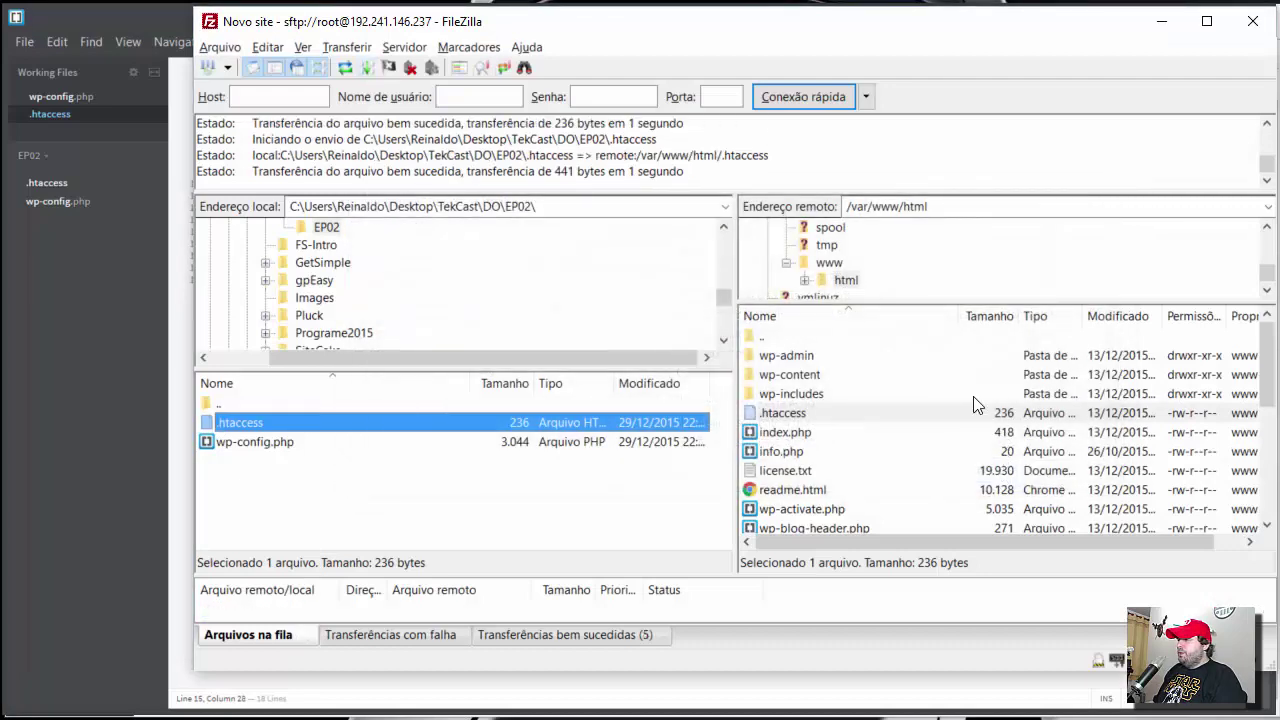
key(alt+Tab)
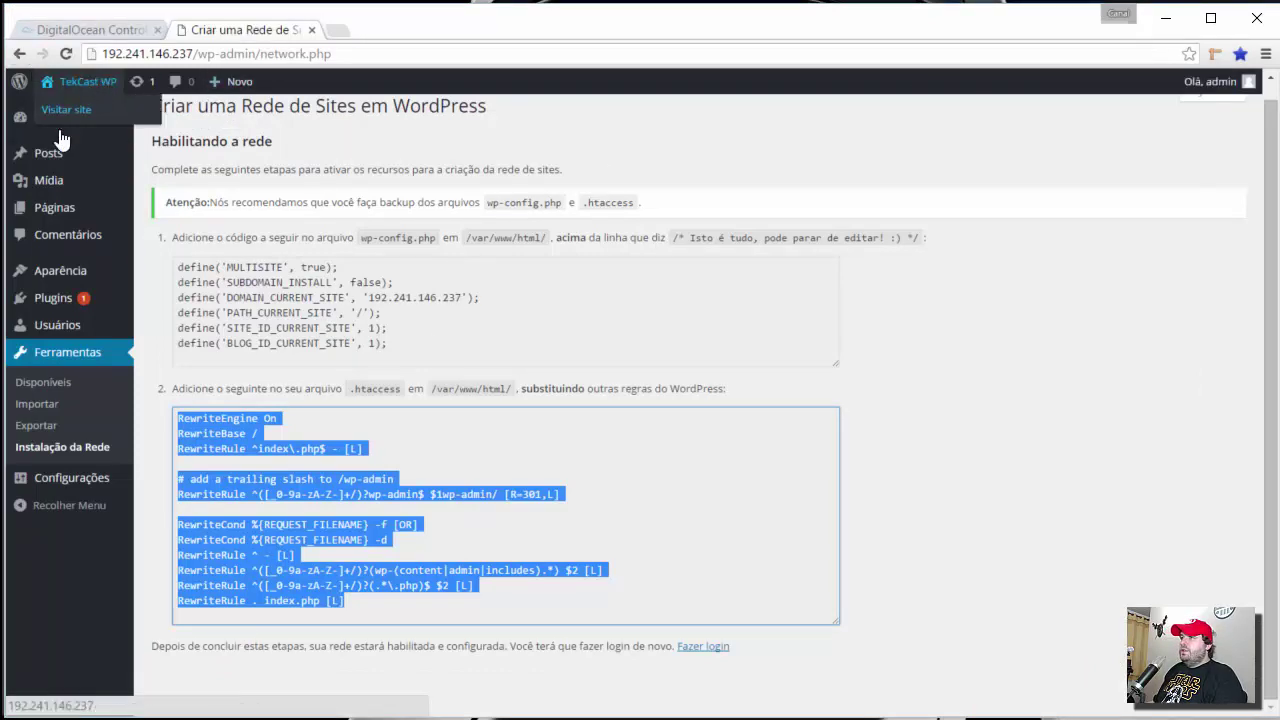
- Sign in again with the admin credentials and reveal the new Meus Sites > Painel da Rede menu
click(50, 117)
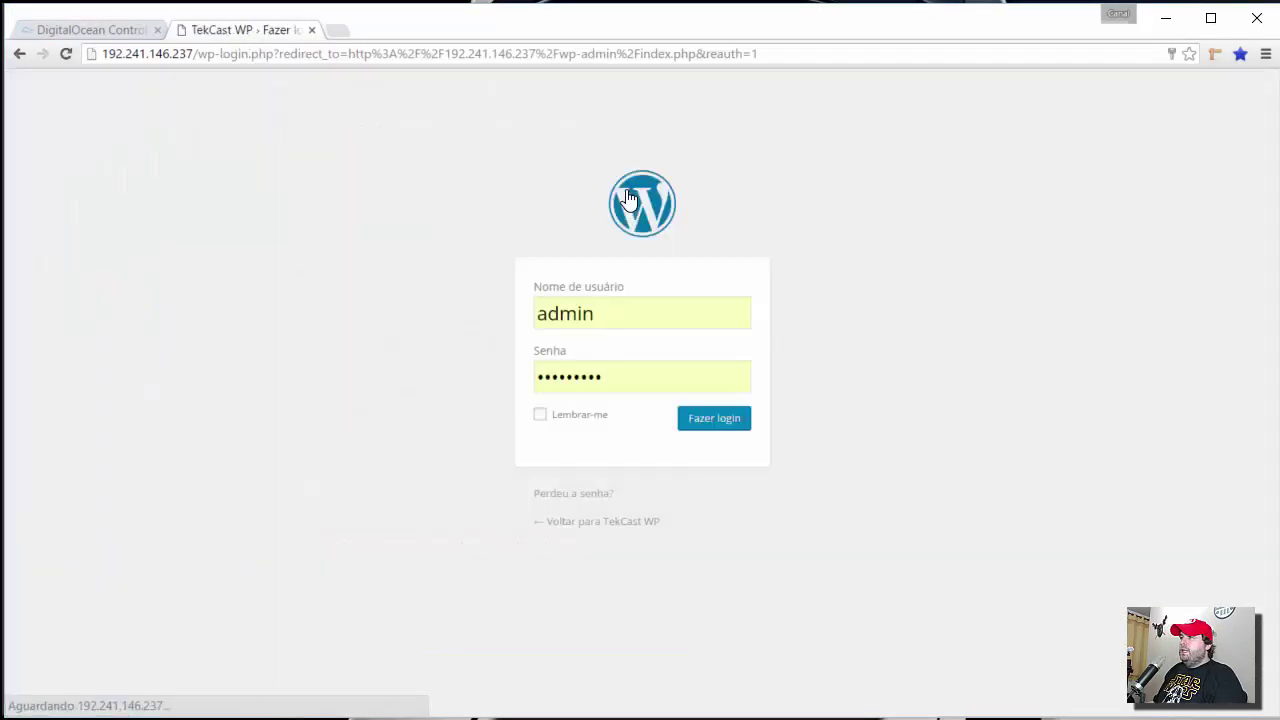
key(Return)
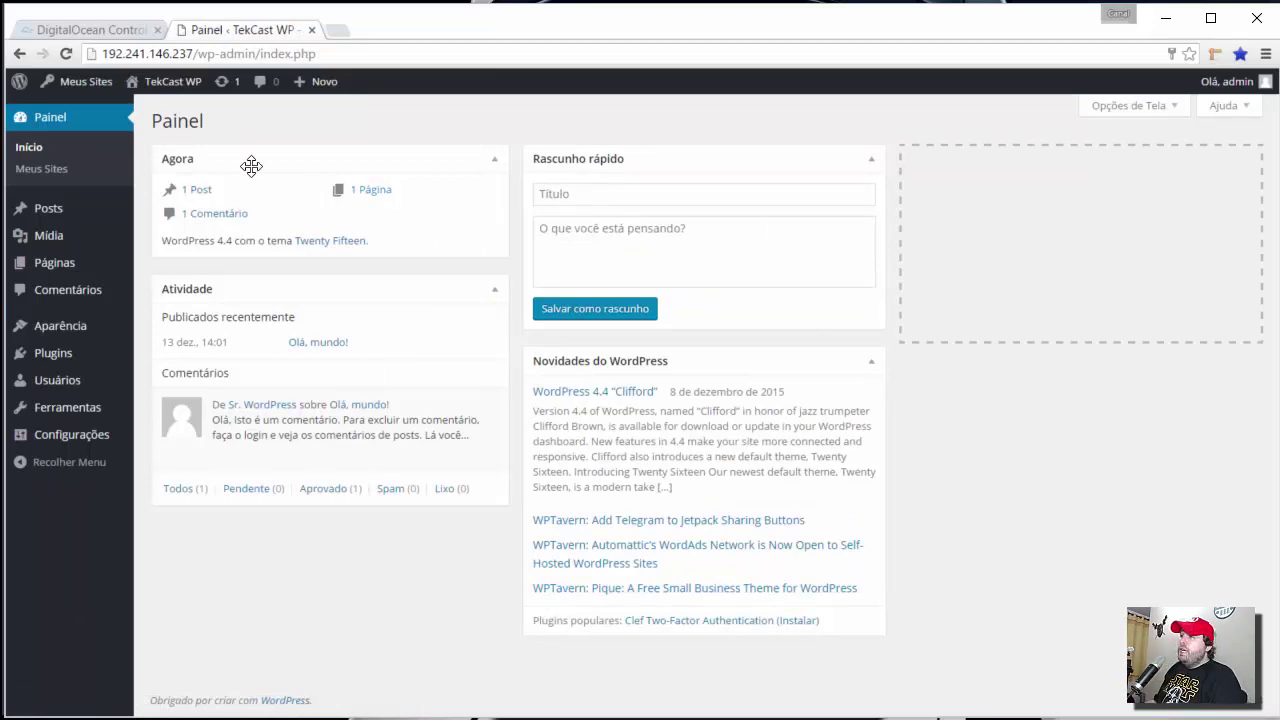
mouse_move(98, 95)
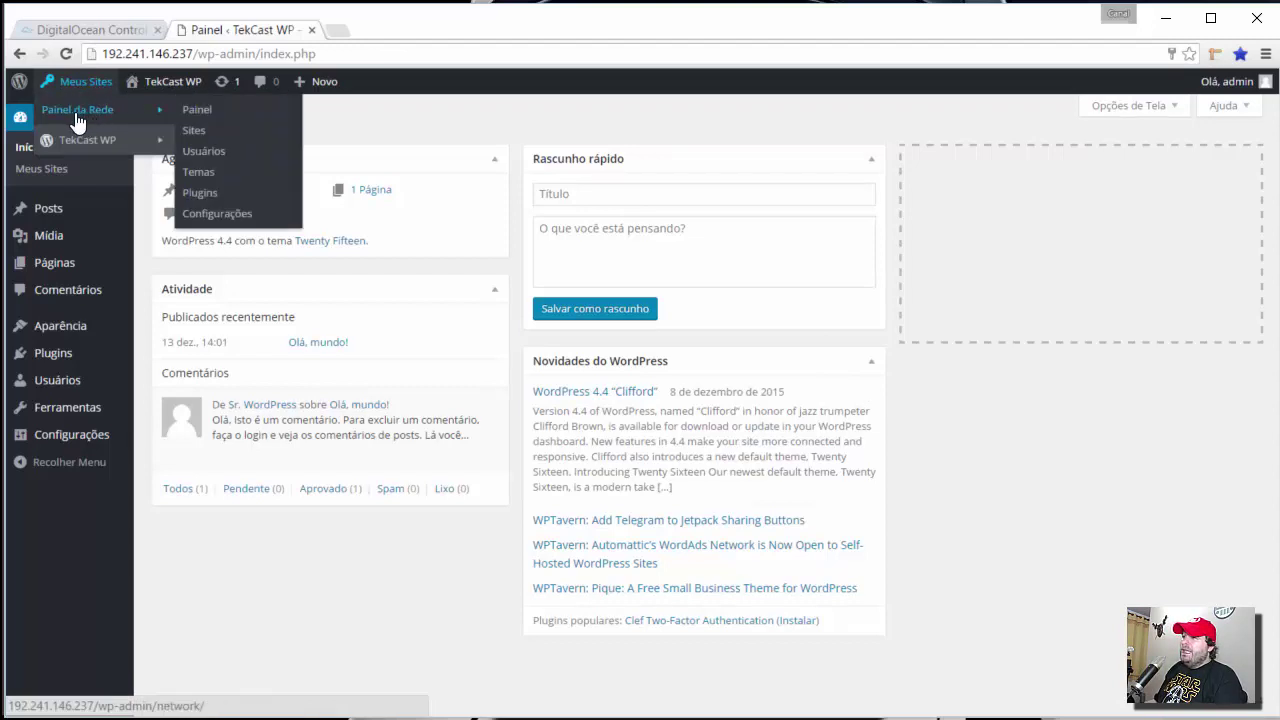
- Preview the single network site 192.241.146.237 from the Sites list, then open Adicionar novo
click(193, 130)
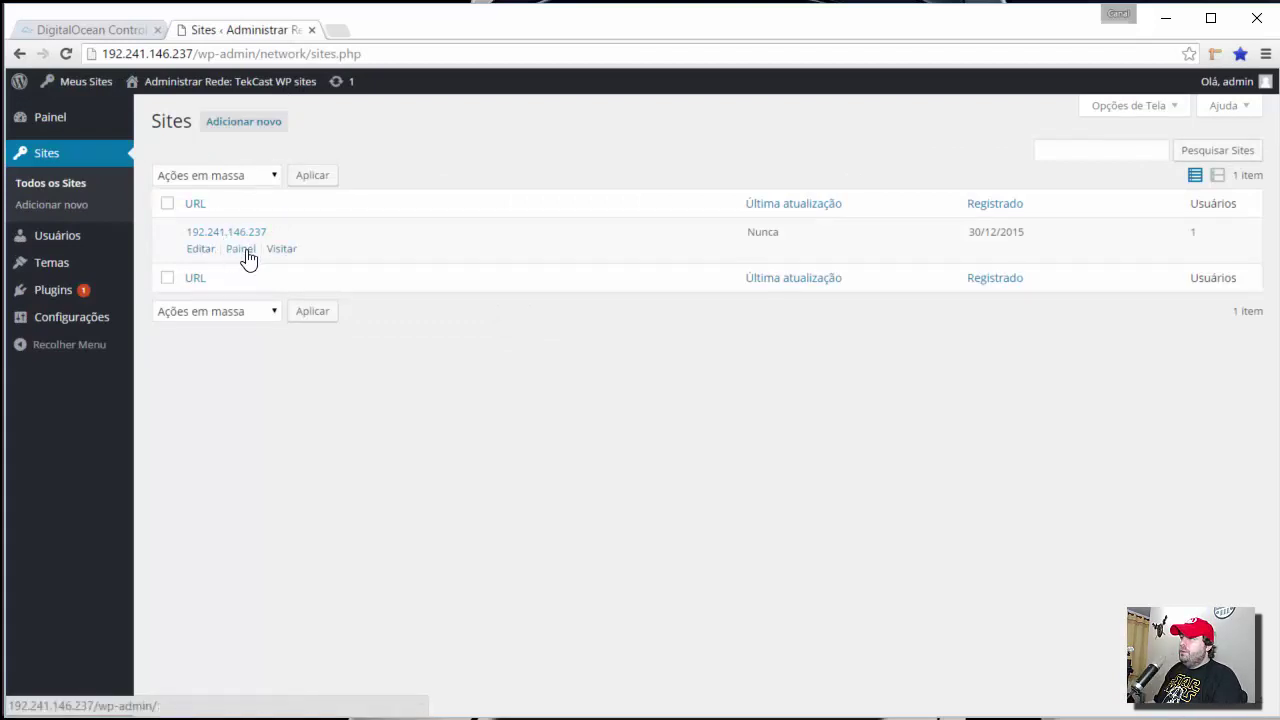
click(281, 248)
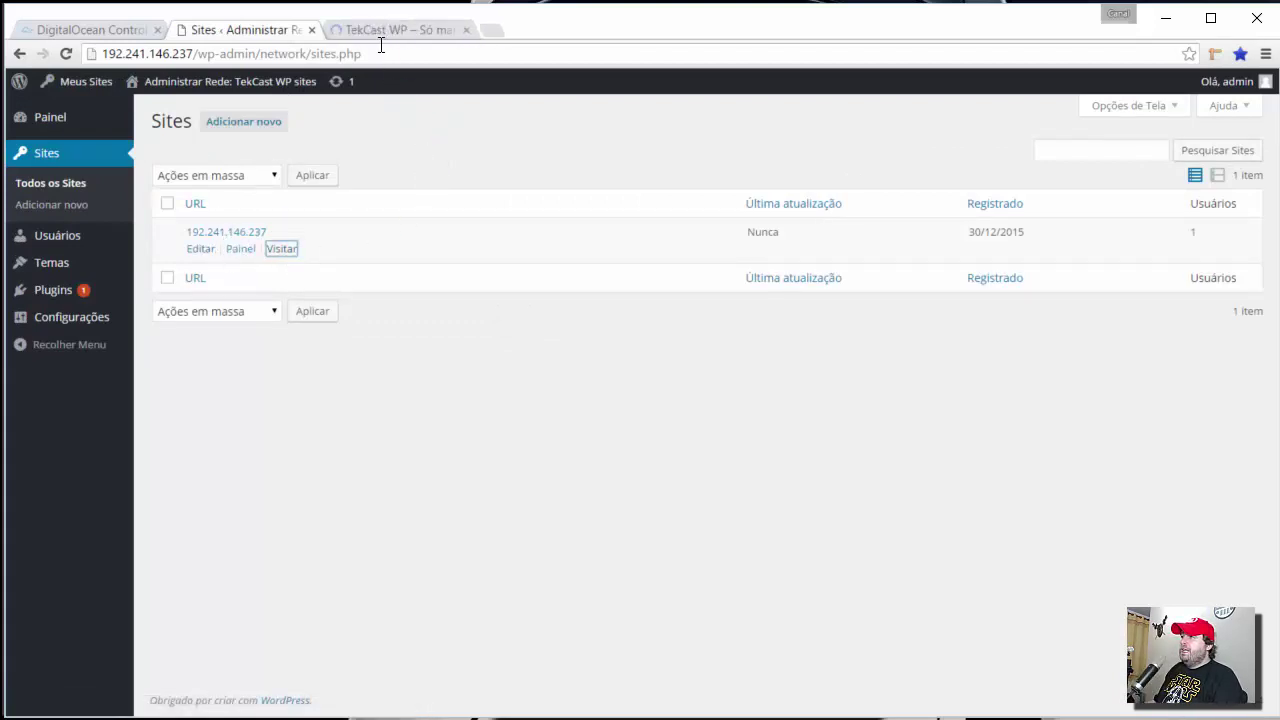
key(ctrl+Tab)
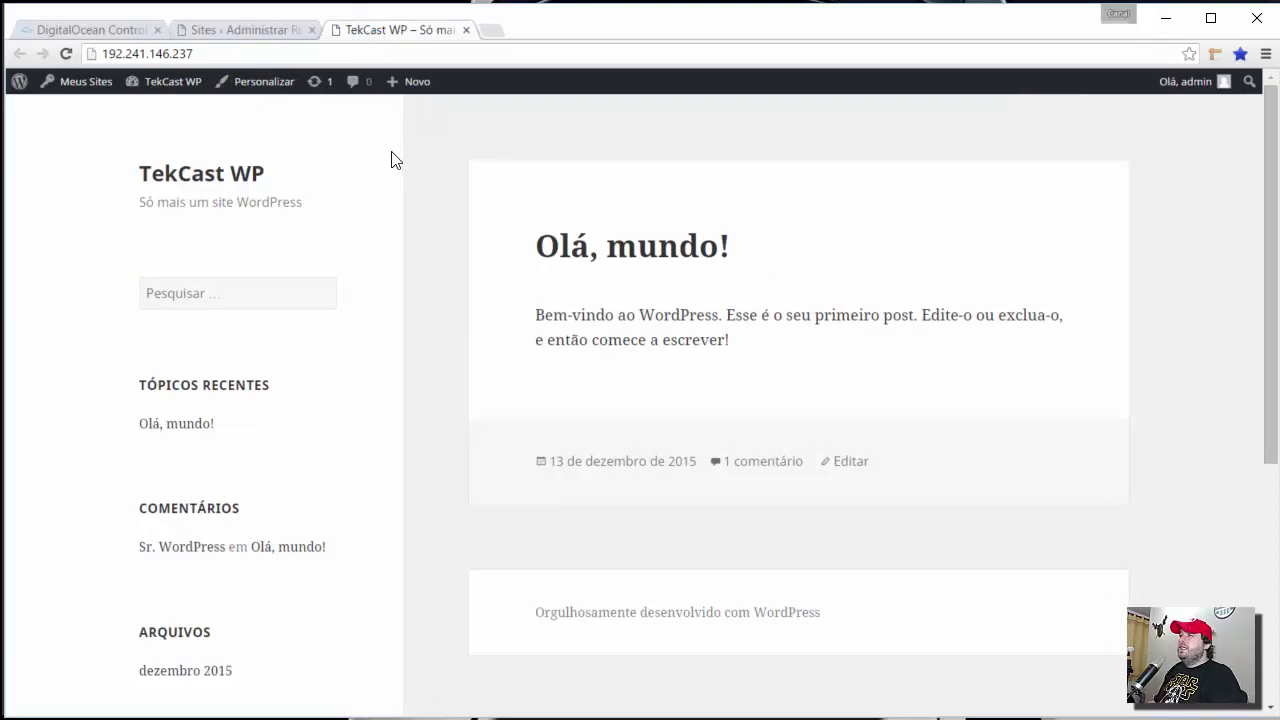
click(268, 27)
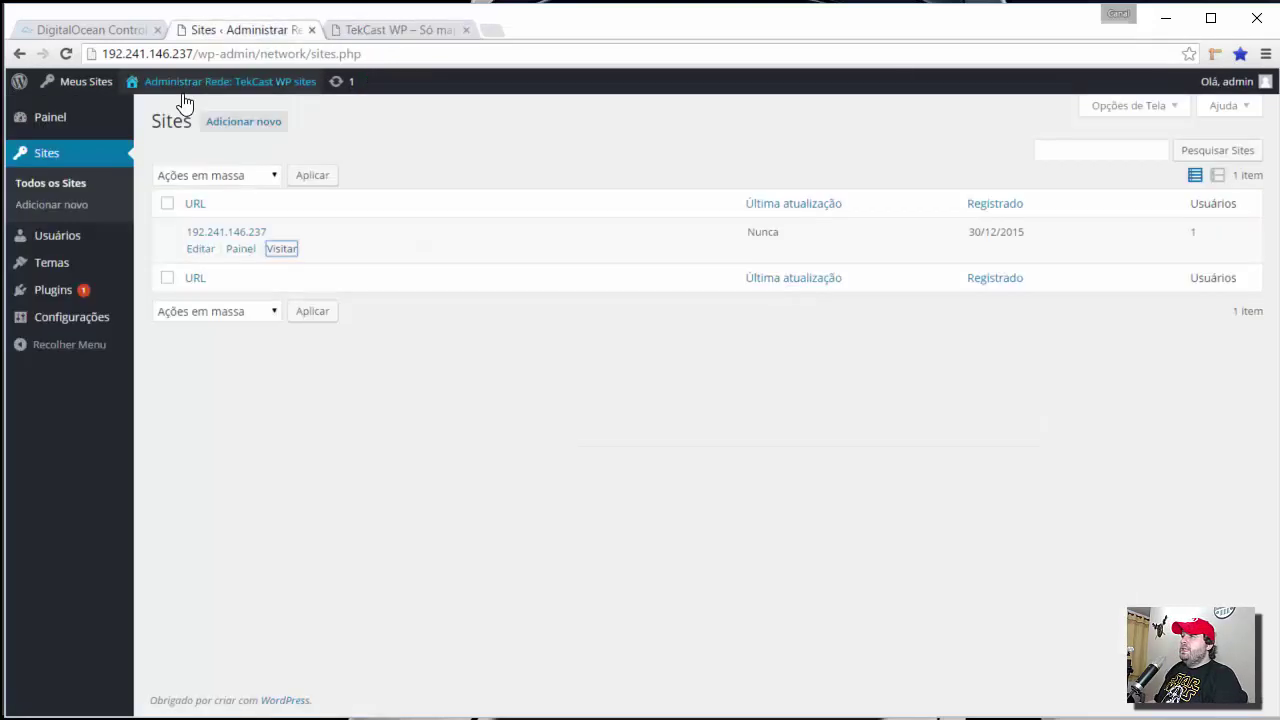
click(262, 124)
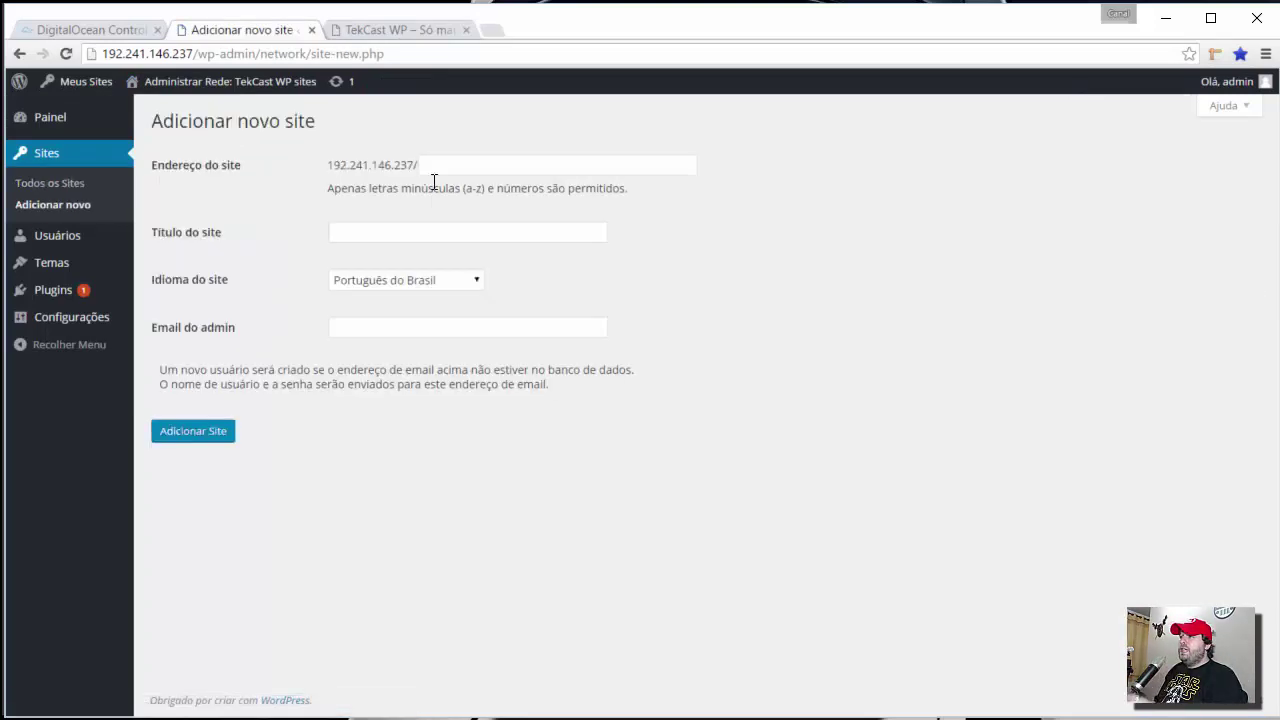
- Add a site with address minhafazenda, title 'Minha Facenda' and the suggested admin e-mail
click(464, 162)
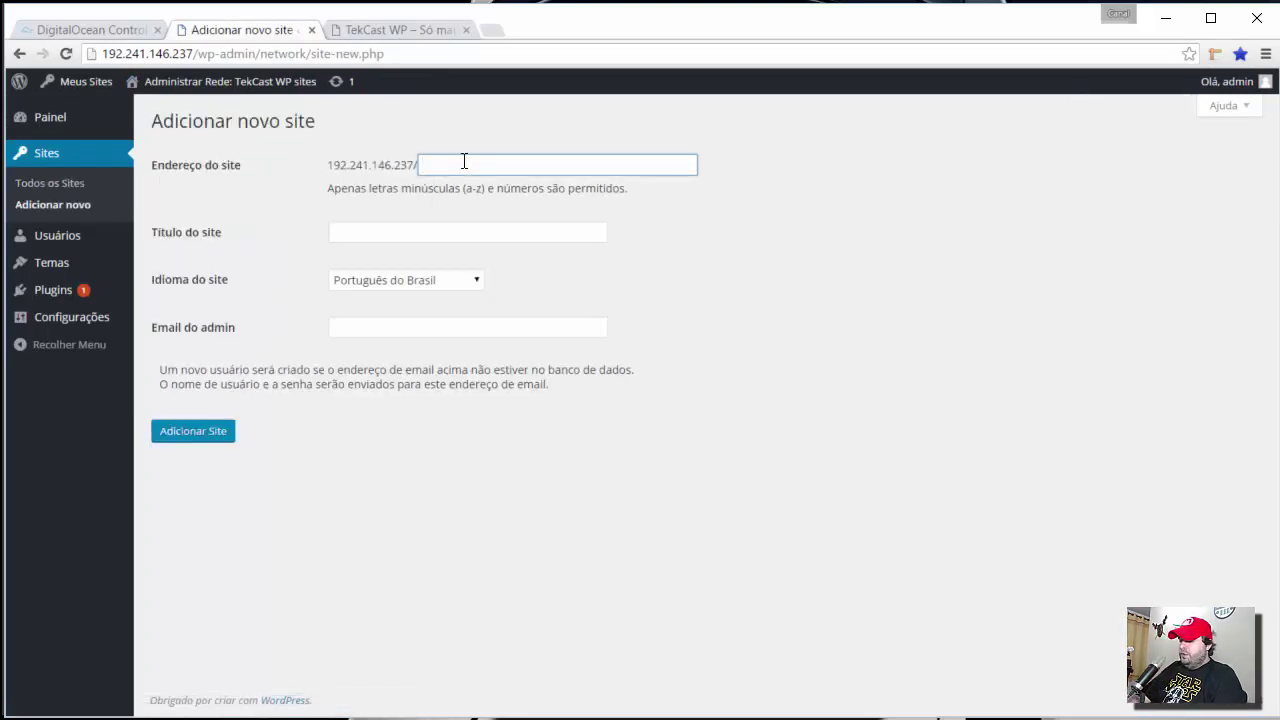
text(minh)
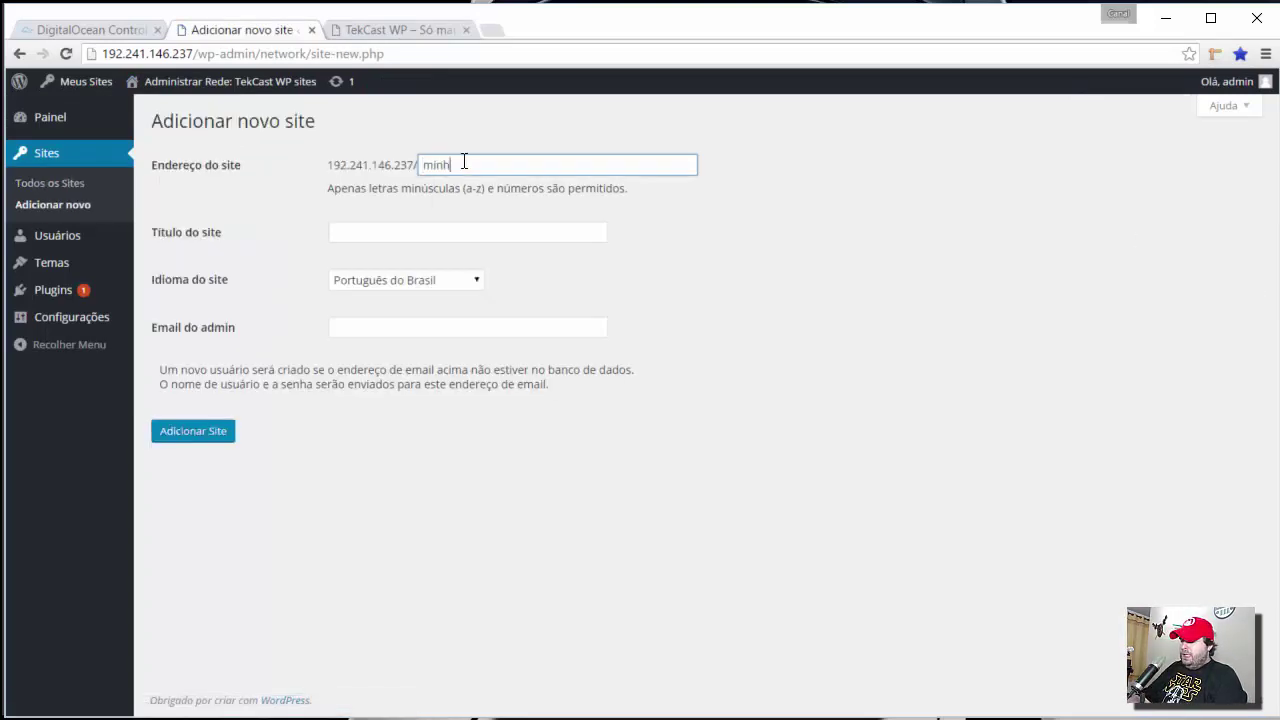
text(afazenda)
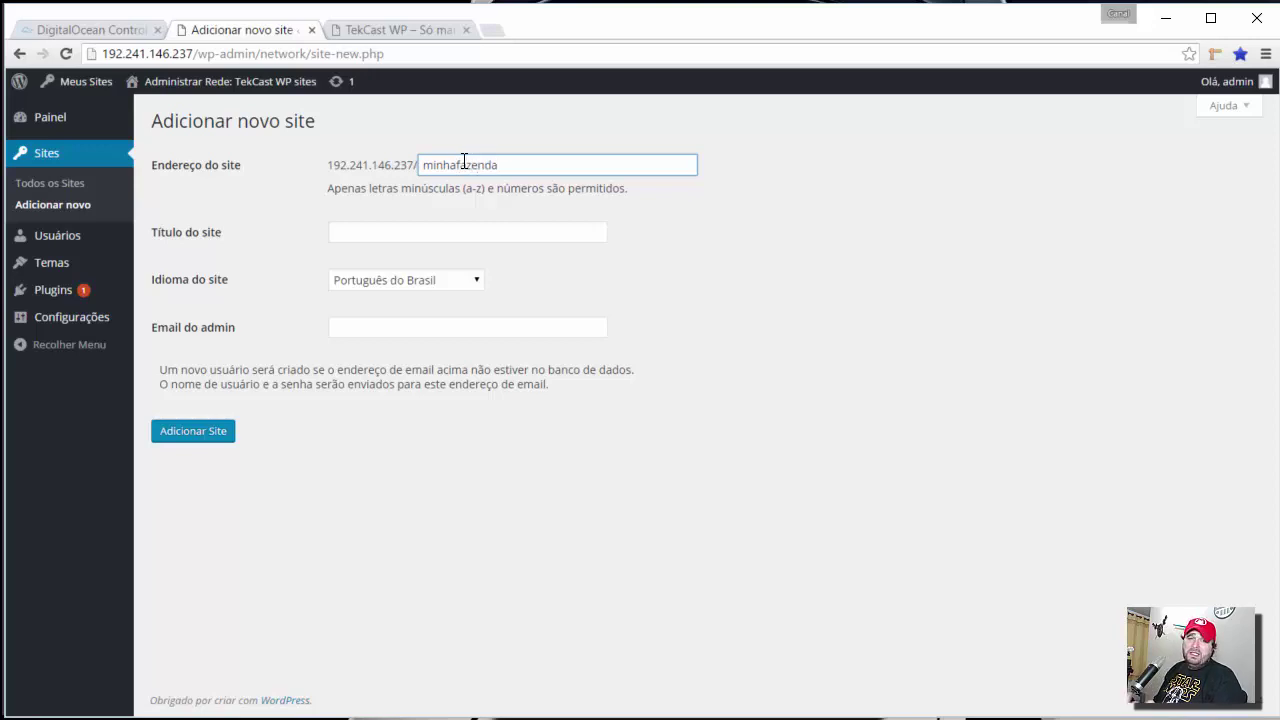
key(Tab)
text(Minha Fac)
text(enda)
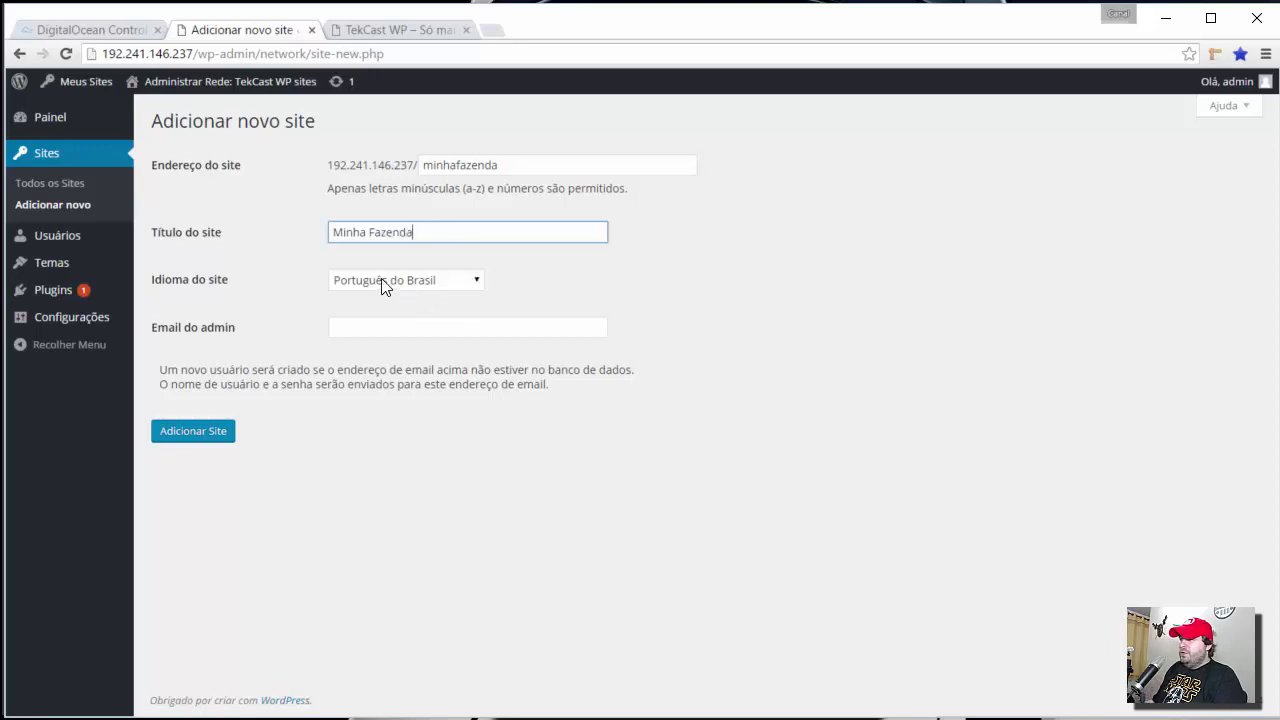
click(374, 331)
text(tekz)
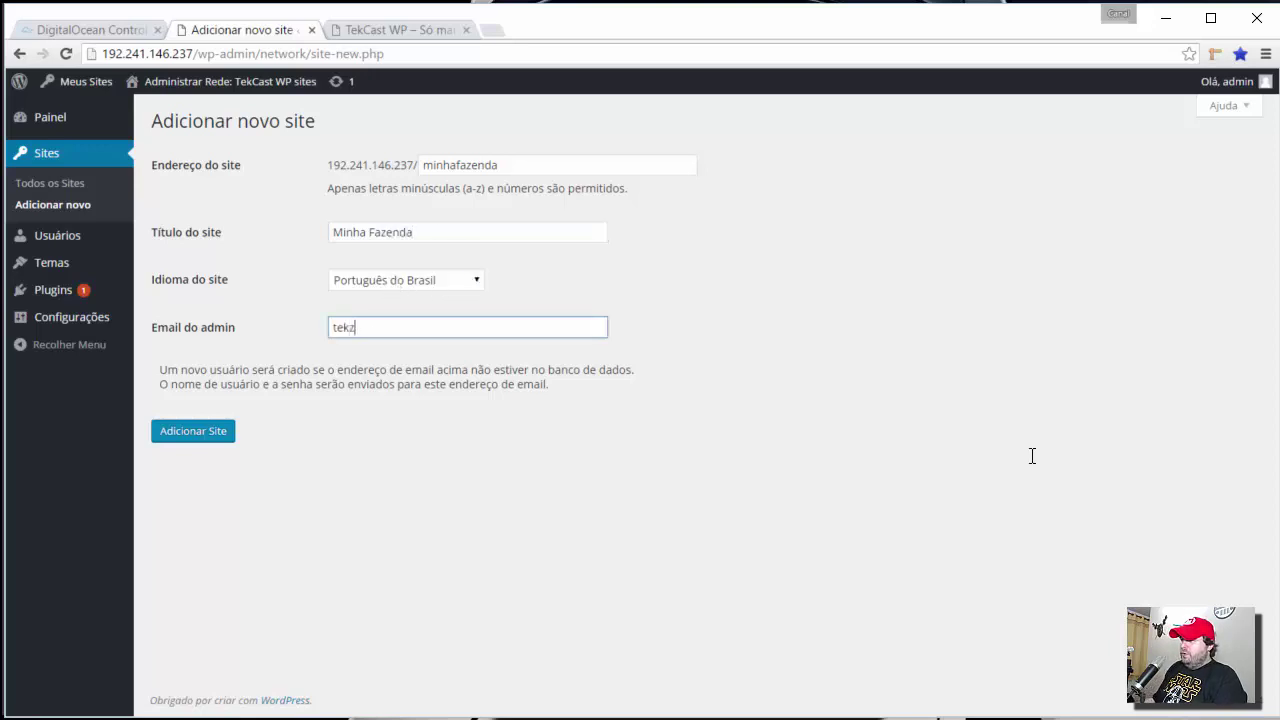
key(Down)
key(Return)
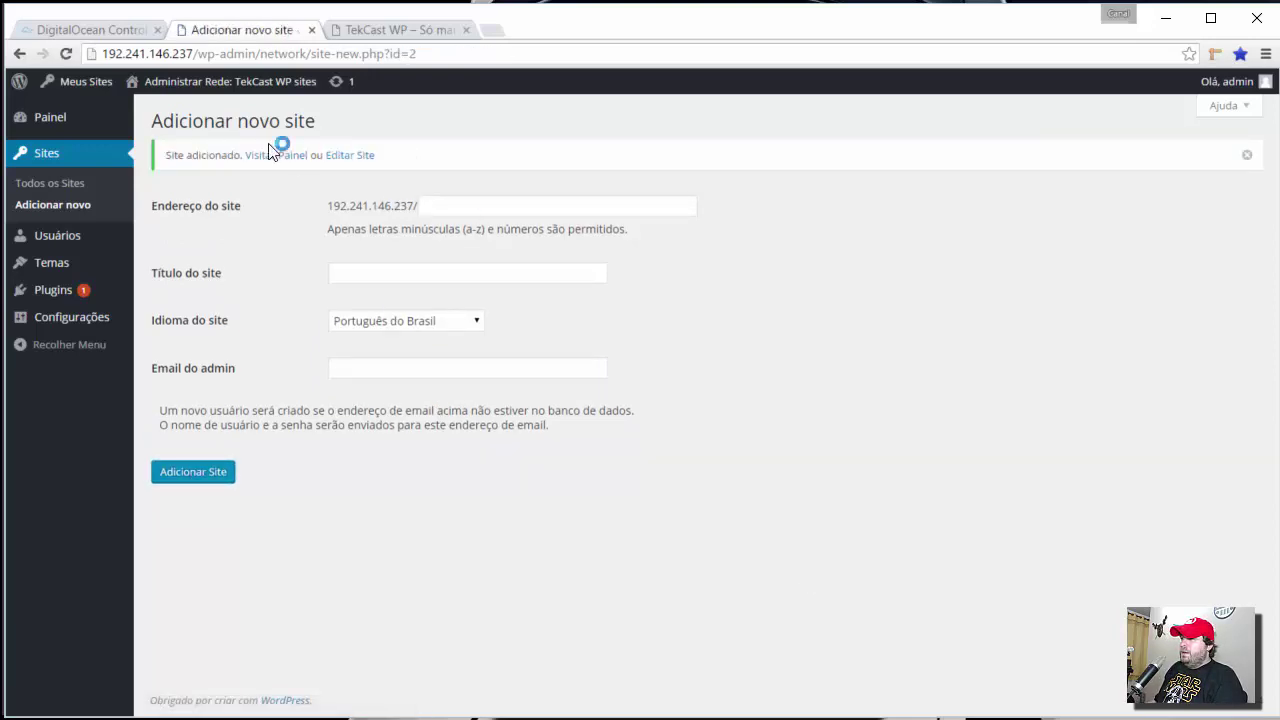
- Open the network Sites list through Meus Sites > Painel da Rede > Sites
mouse_move(86, 91)
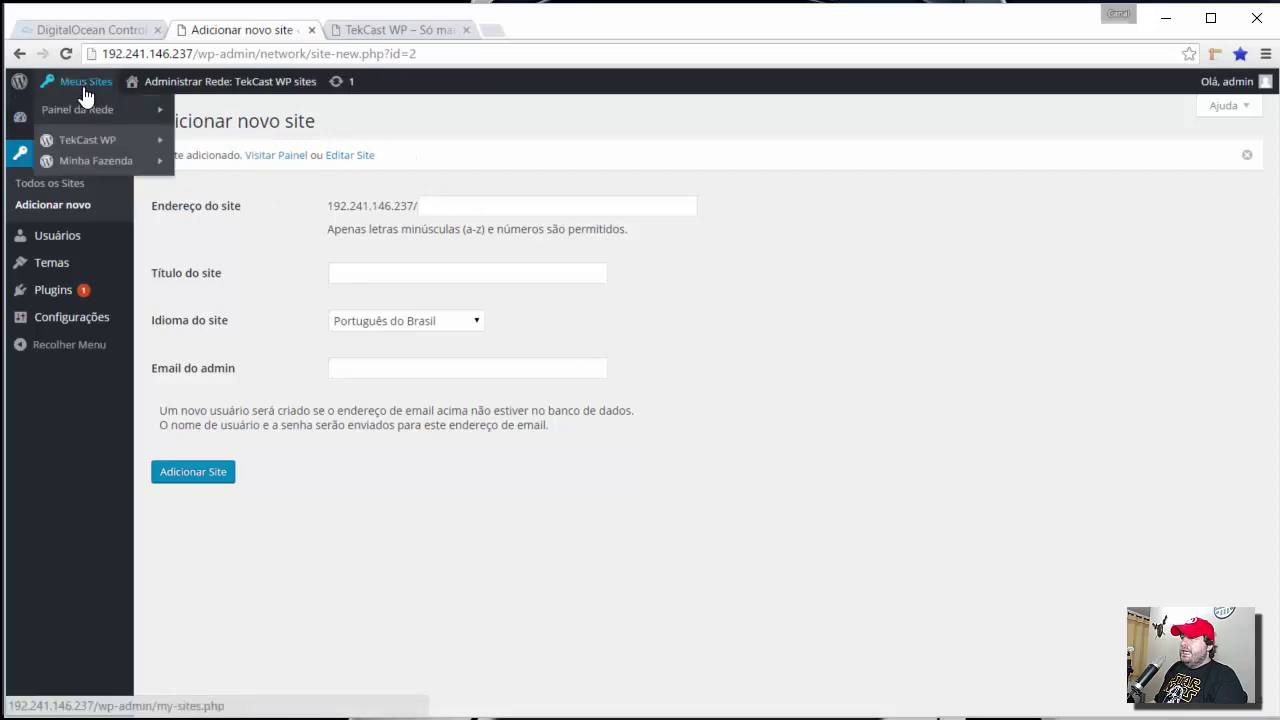
mouse_move(104, 112)
click(187, 134)
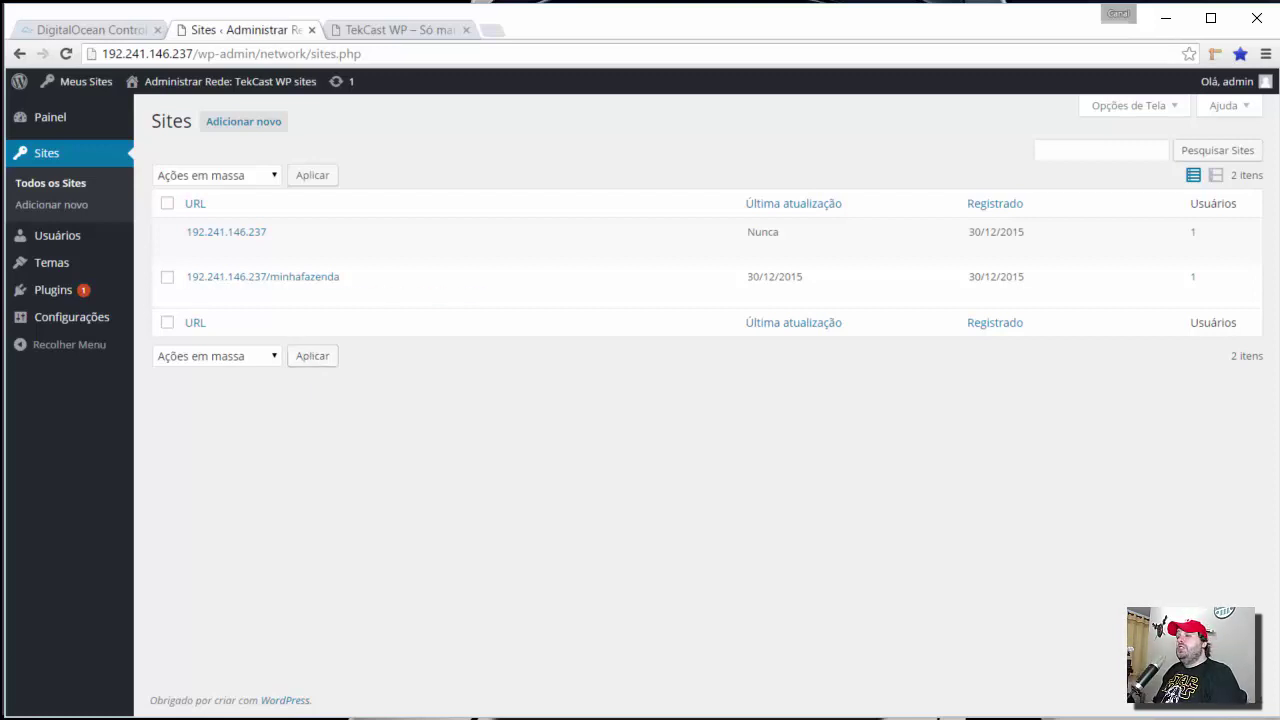
key(ctrl+Tab)
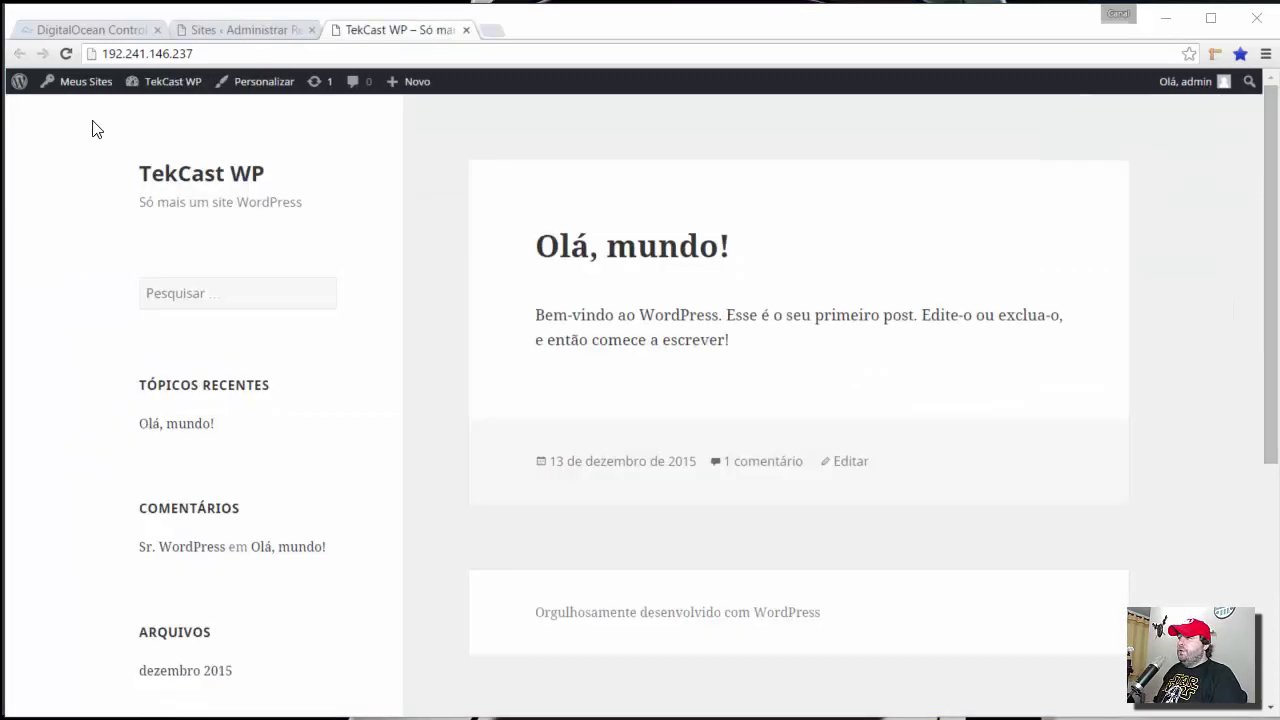
click(214, 28)
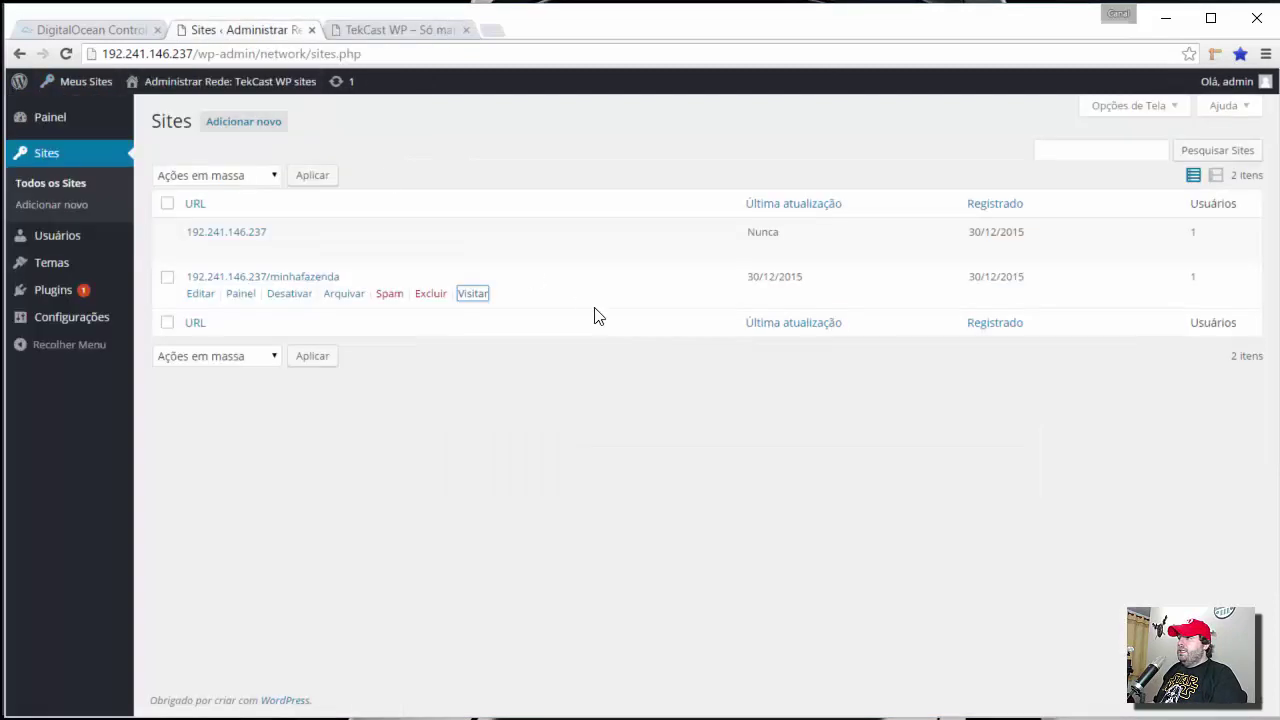
middle_click(484, 298)
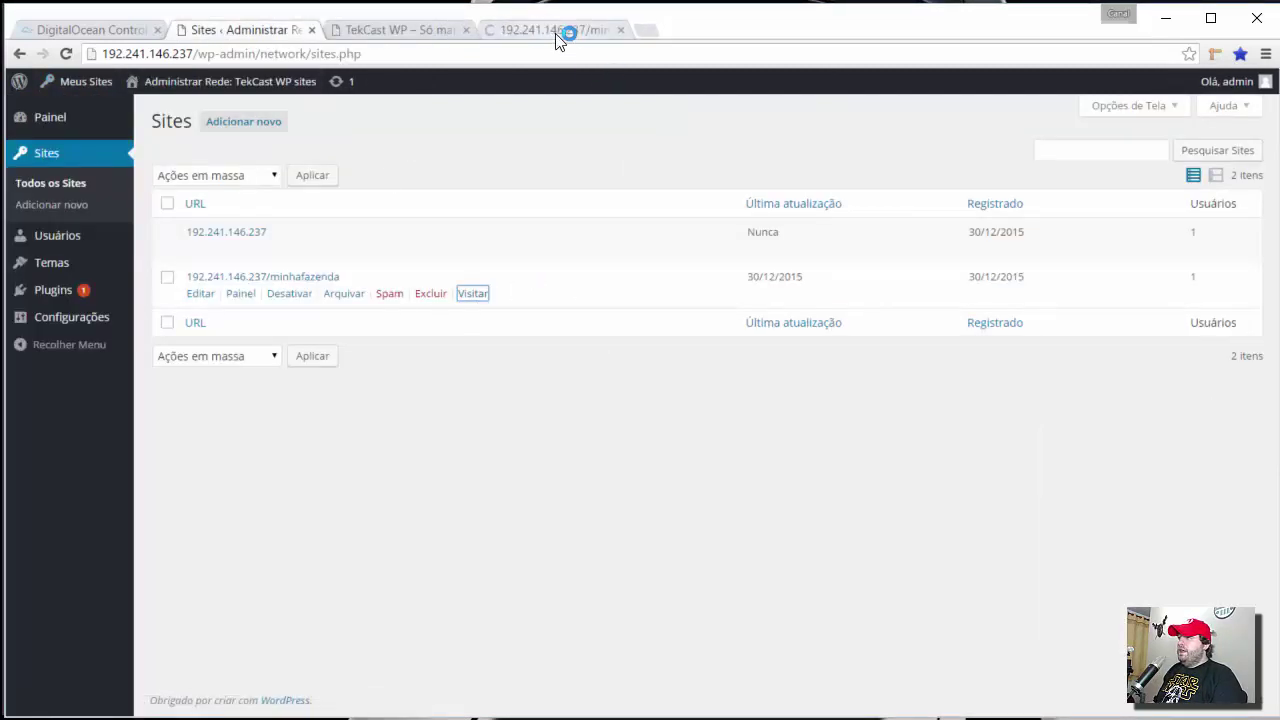
click(555, 30)
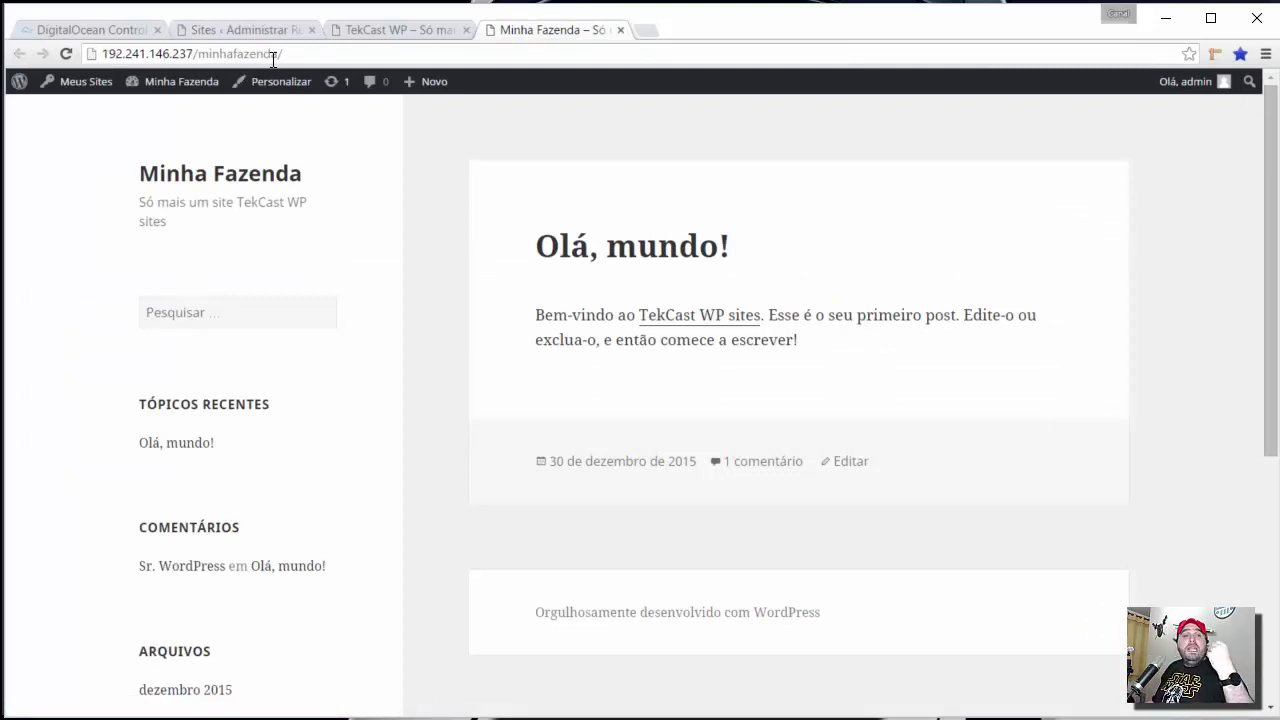
click(620, 30)
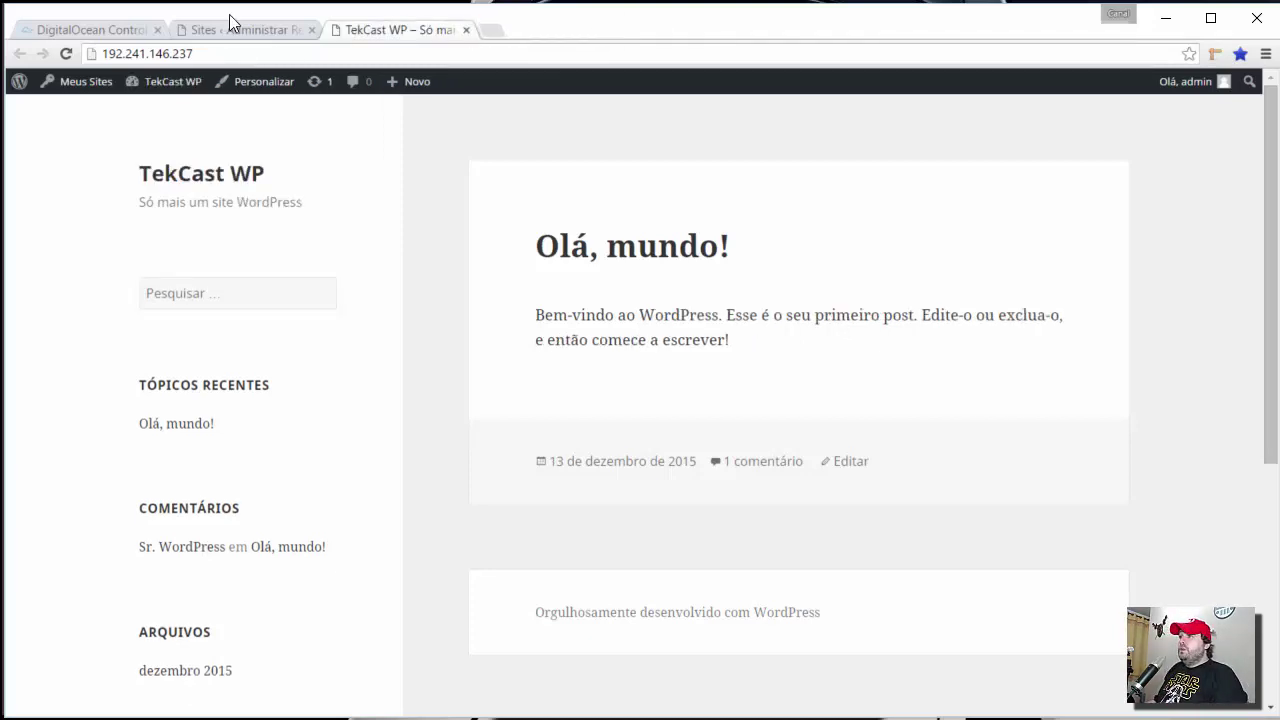
key(ctrl+shift+Tab)
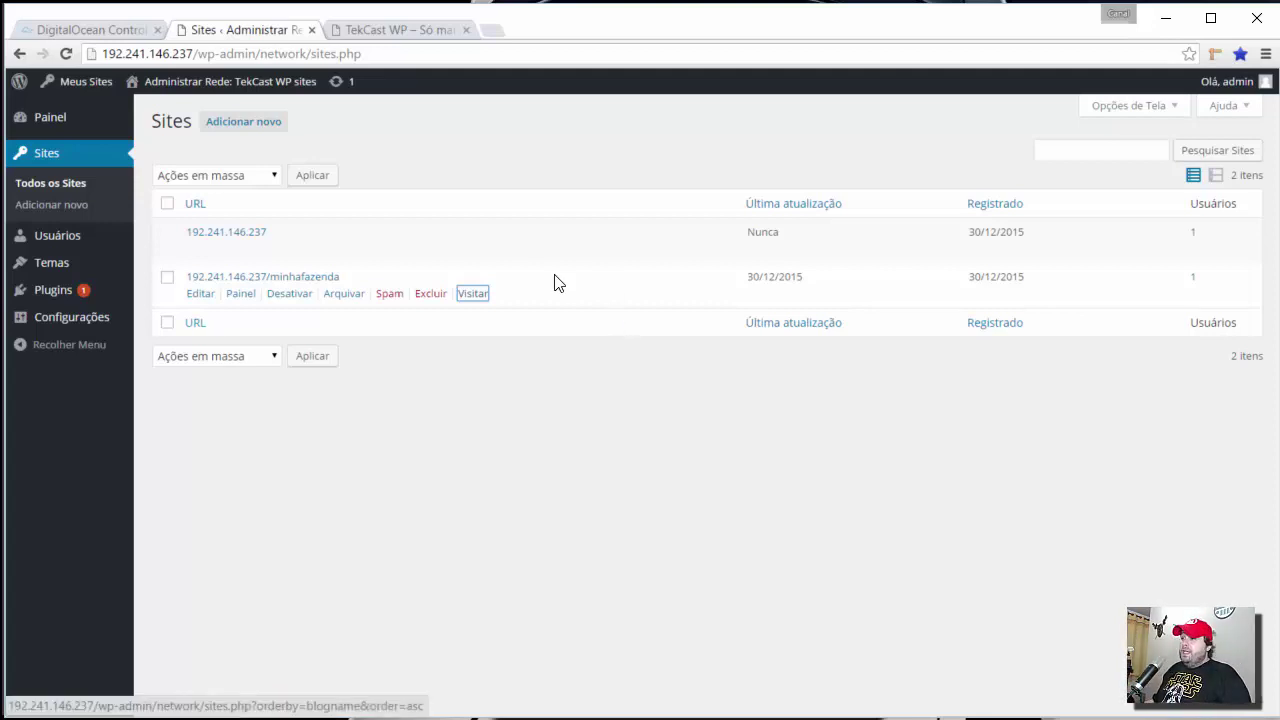
- Open the minhafazenda site's dashboard and close the main site's front-page tab
click(240, 296)
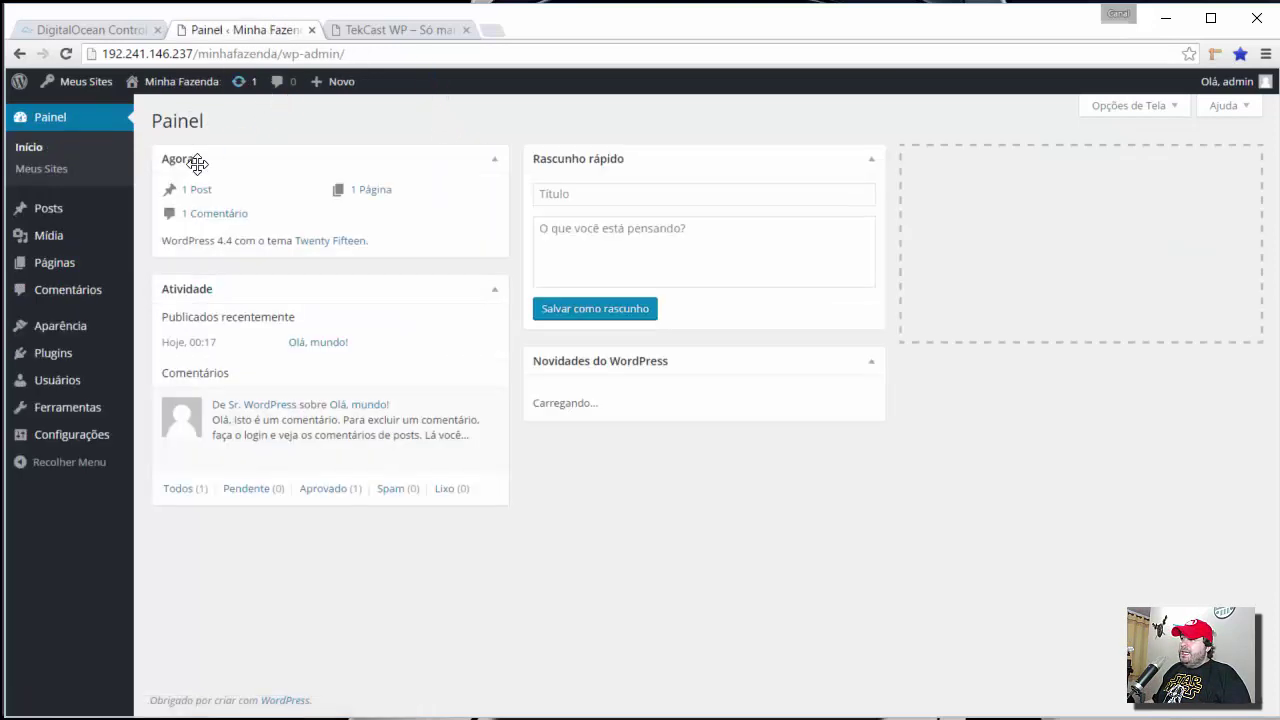
click(385, 33)
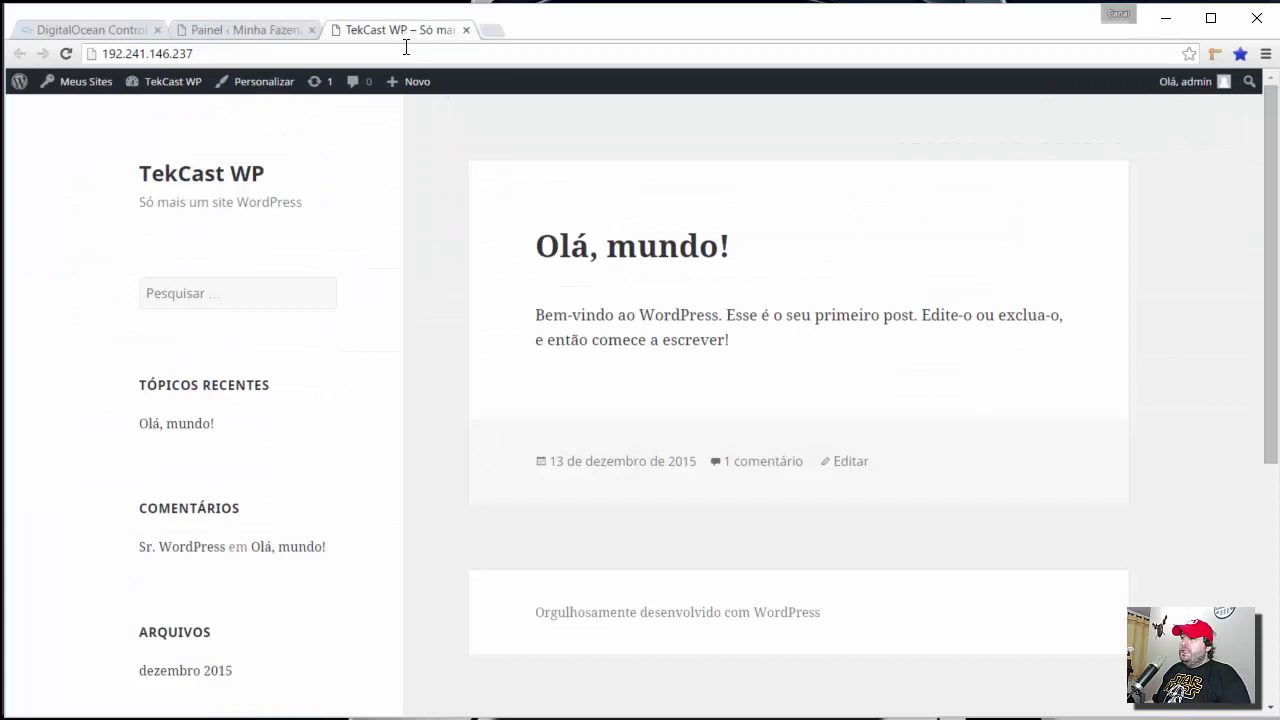
click(466, 30)
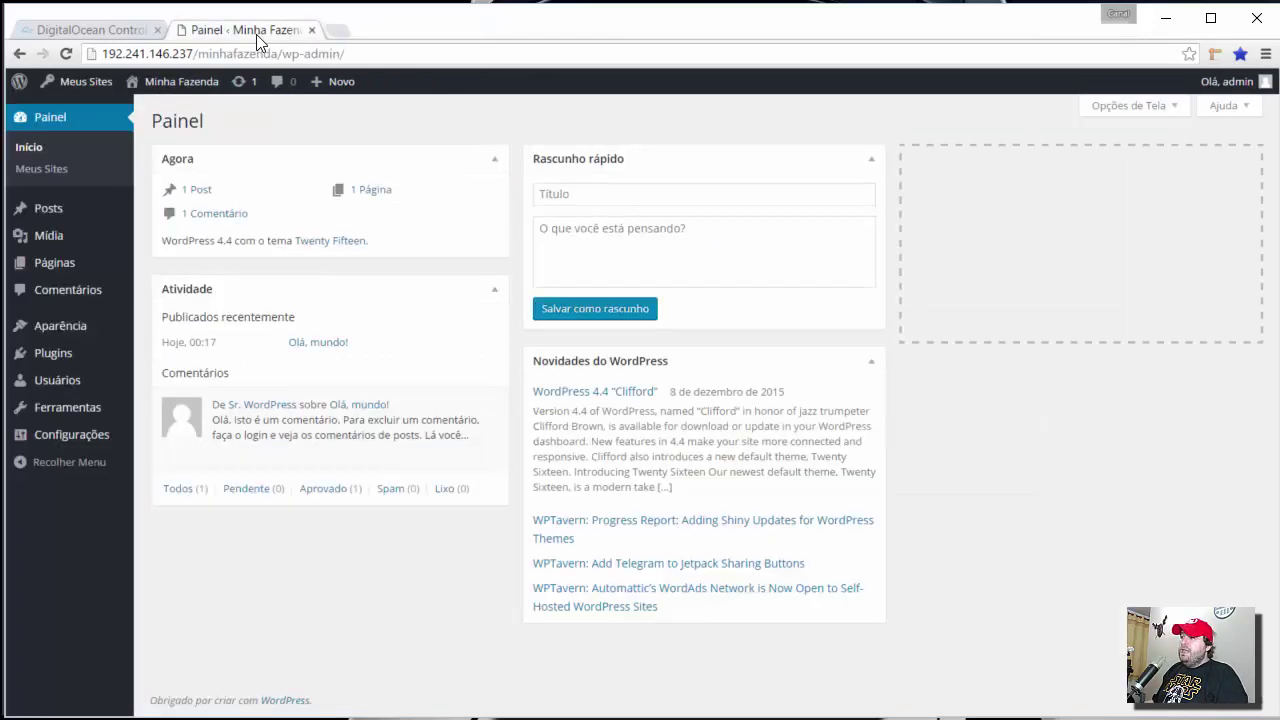
- Open the Minha Fazenda front page in a new tab, then list the subsite's posts
mouse_move(153, 84)
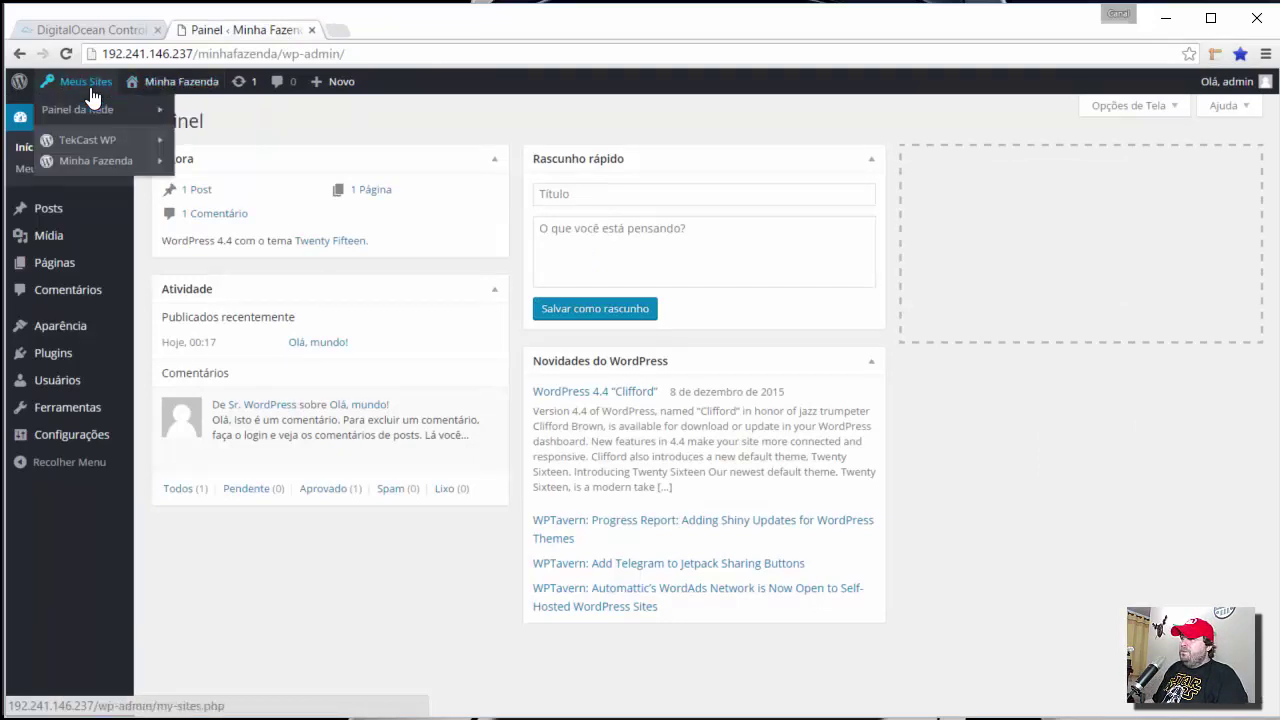
mouse_move(77, 83)
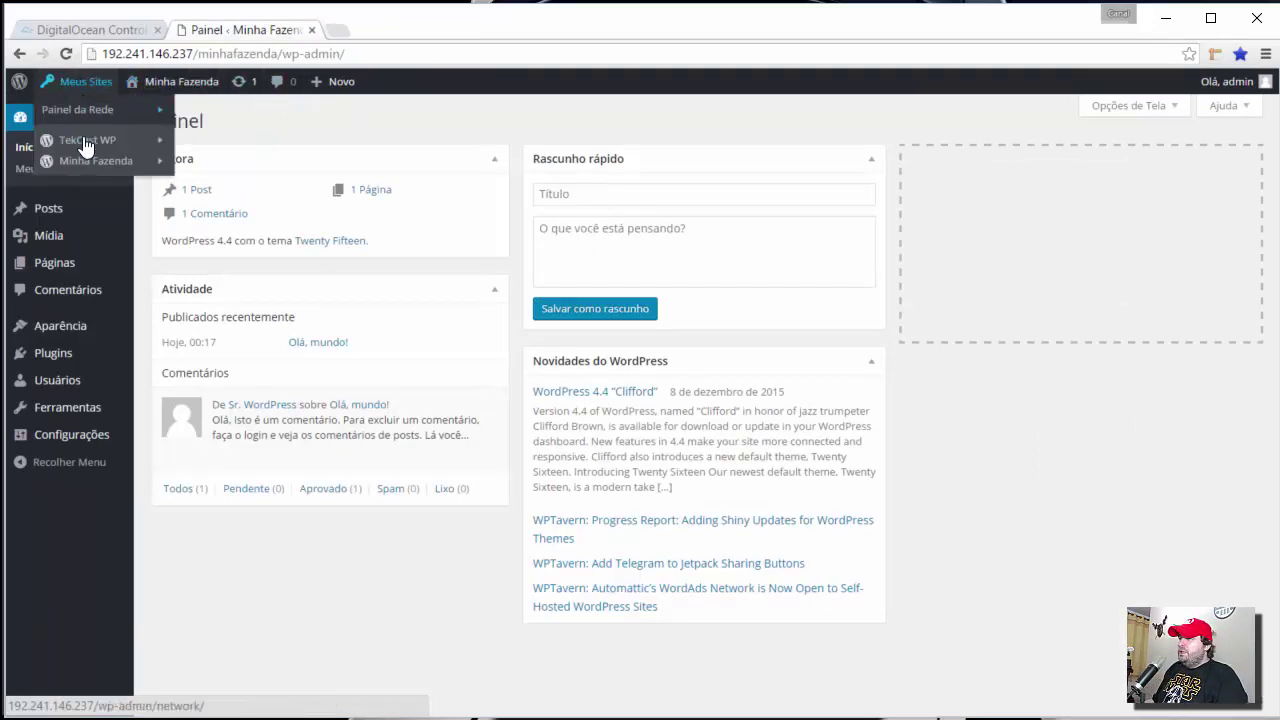
mouse_move(88, 162)
middle_click(207, 223)
key(ctrl+Tab)
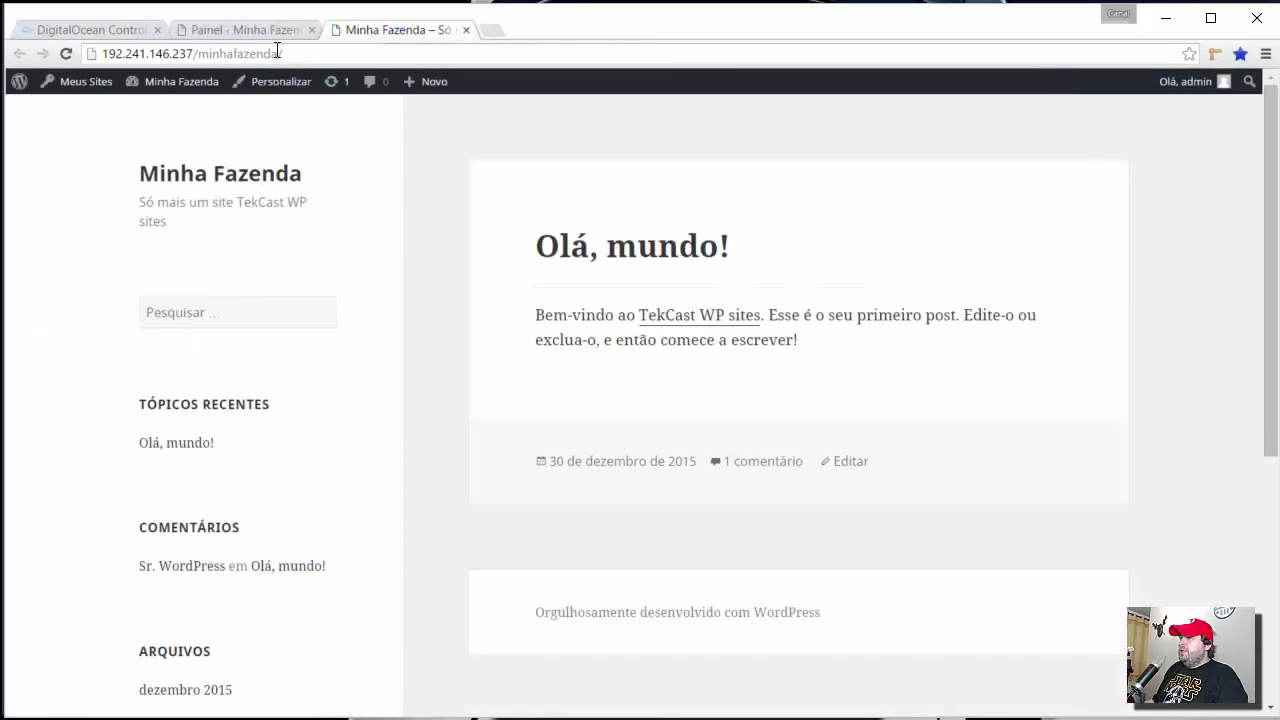
key(ctrl+shift+Tab)
mouse_move(80, 215)
click(209, 212)
- Retitle the 'Olá, mundo!' post to 'Minha Fazenda', update it, and confirm on the reloaded front page
click(218, 239)
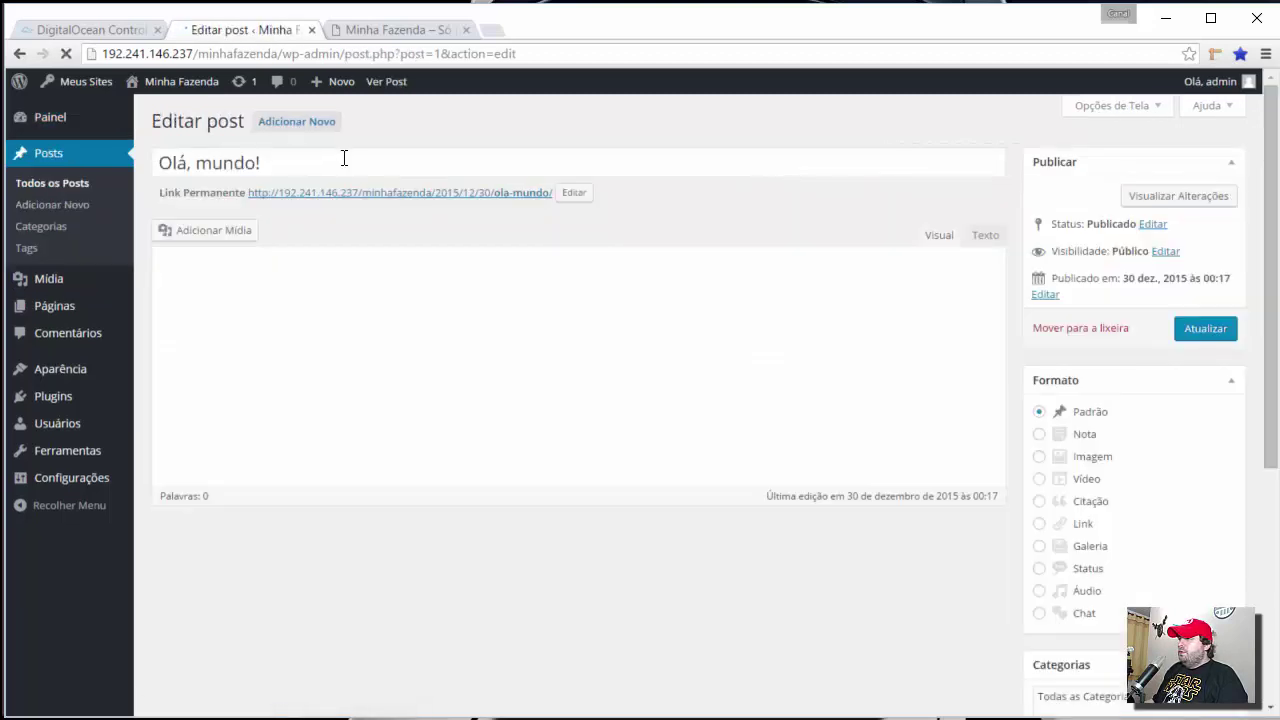
triple_click(343, 160)
text(Mi)
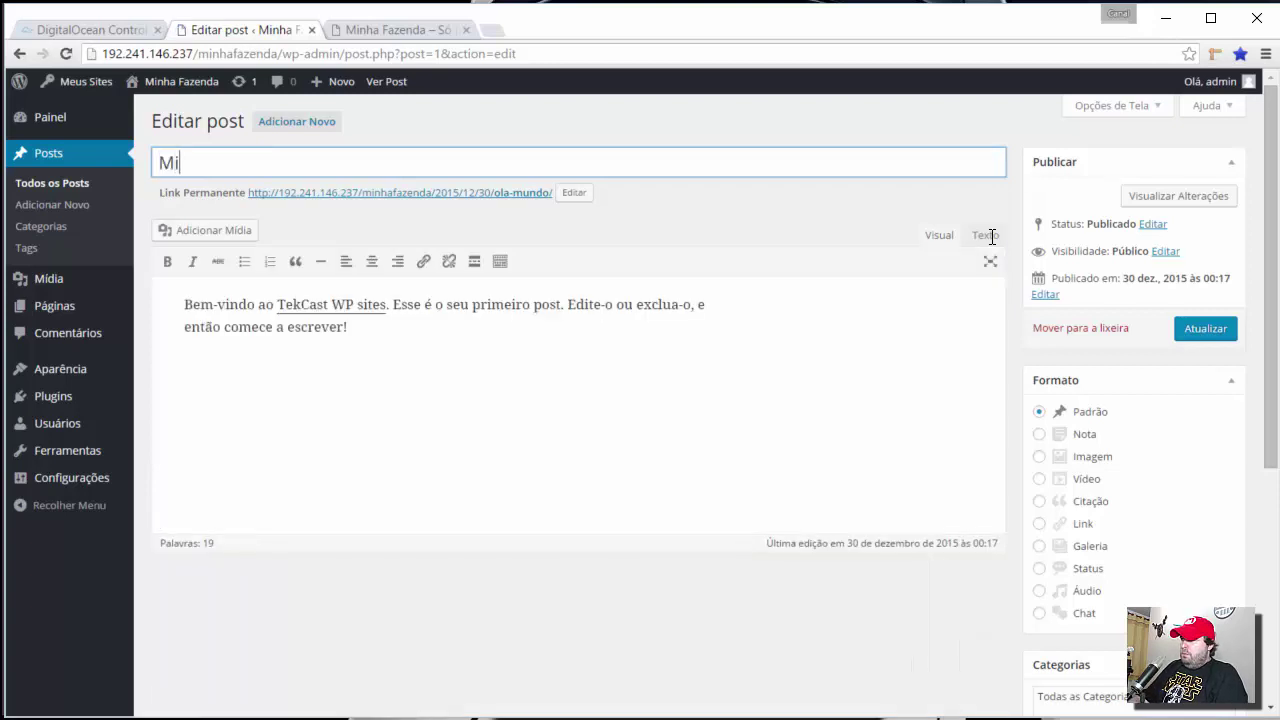
text(nha Fazenda)
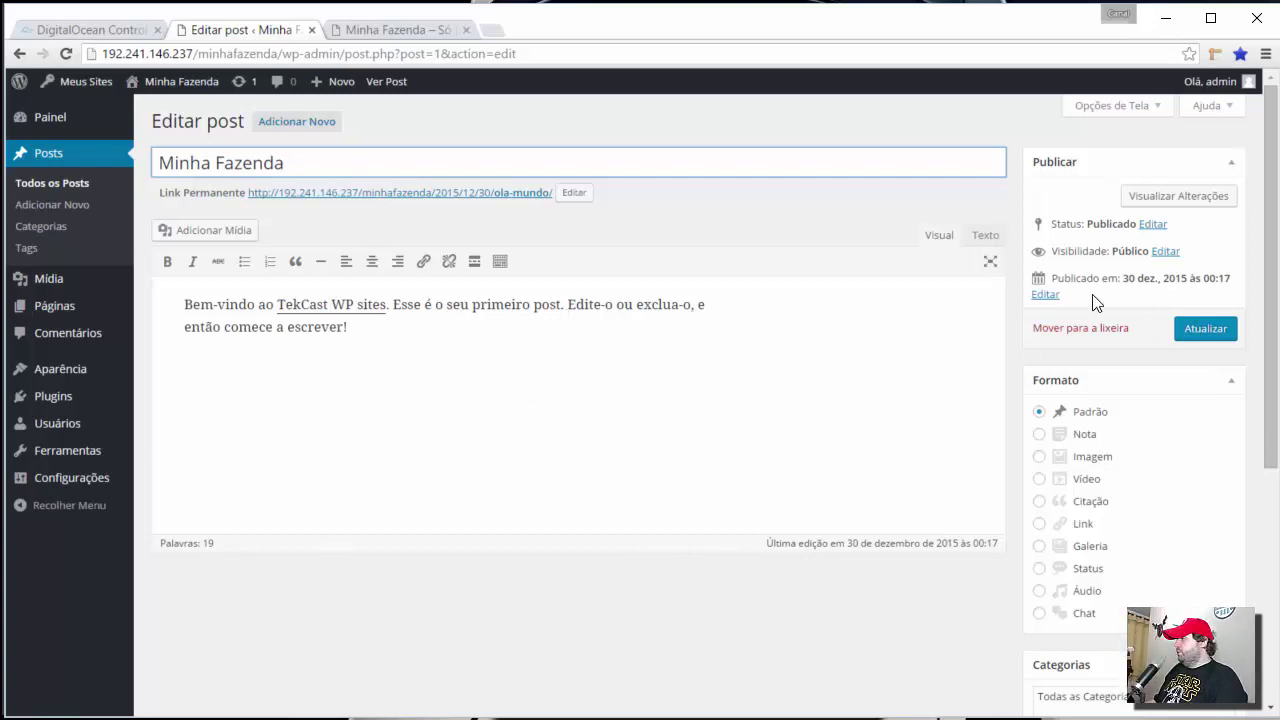
click(1210, 330)
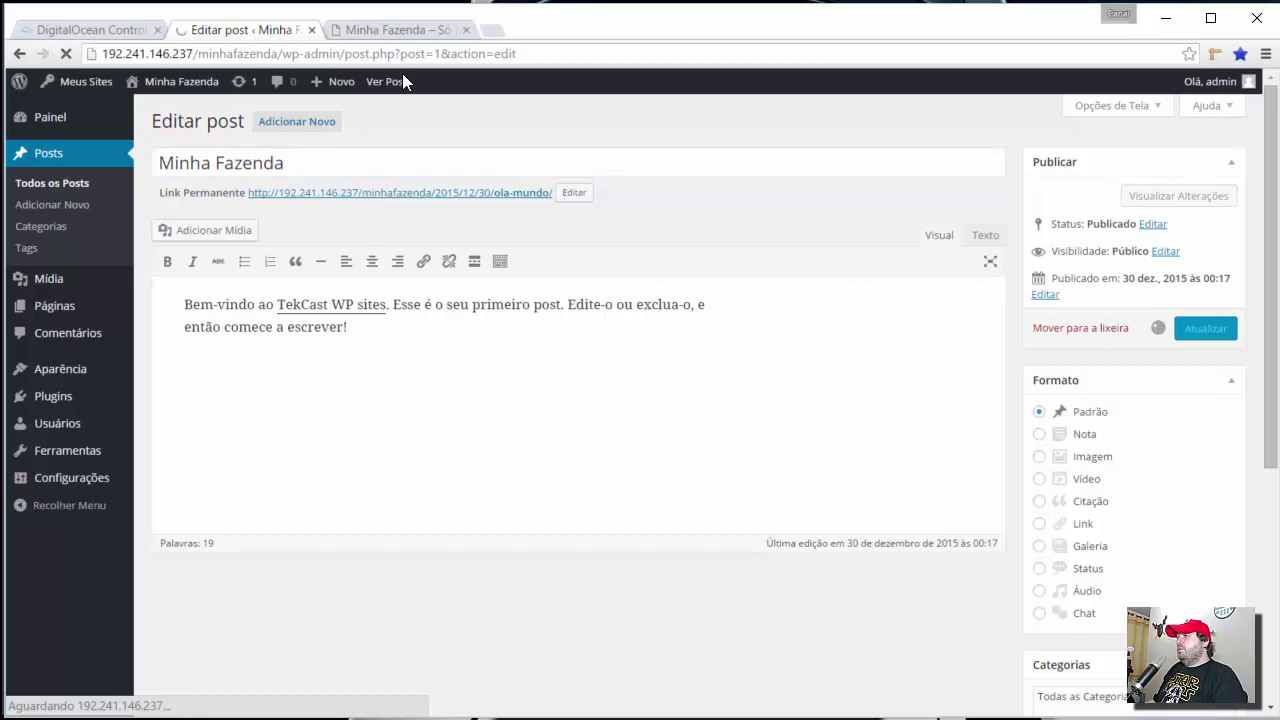
click(368, 31)
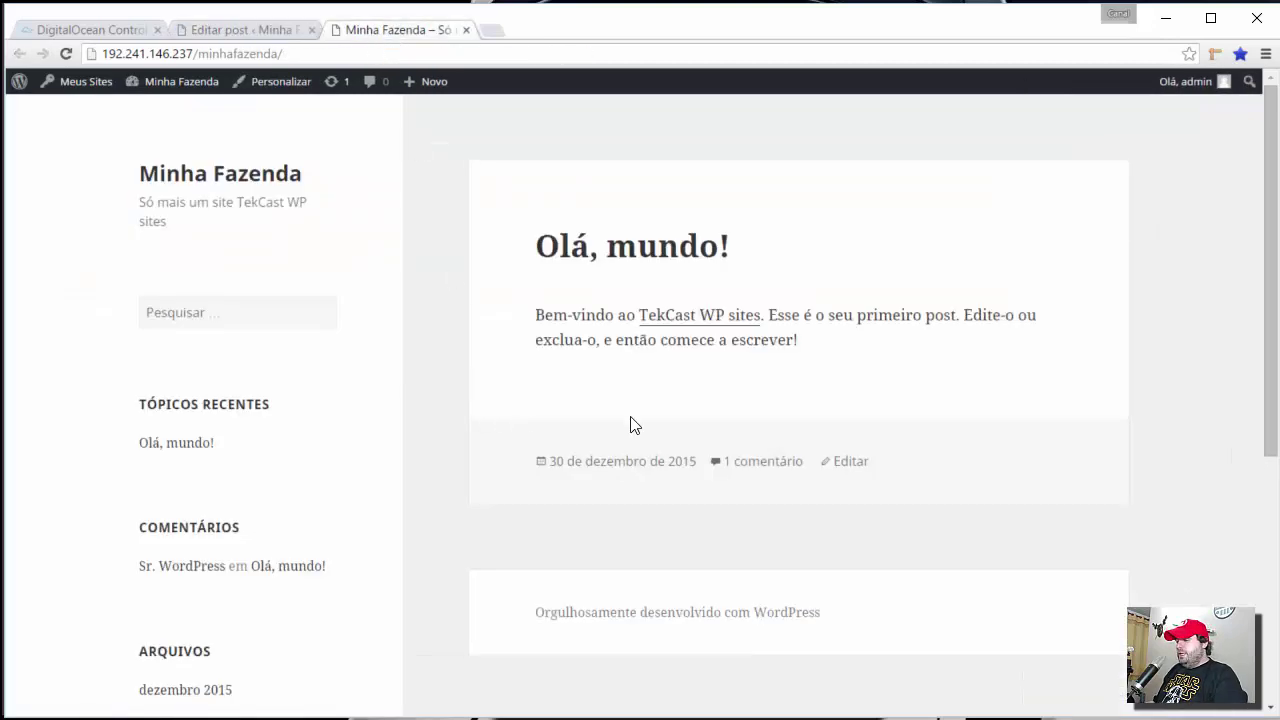
key(F5)
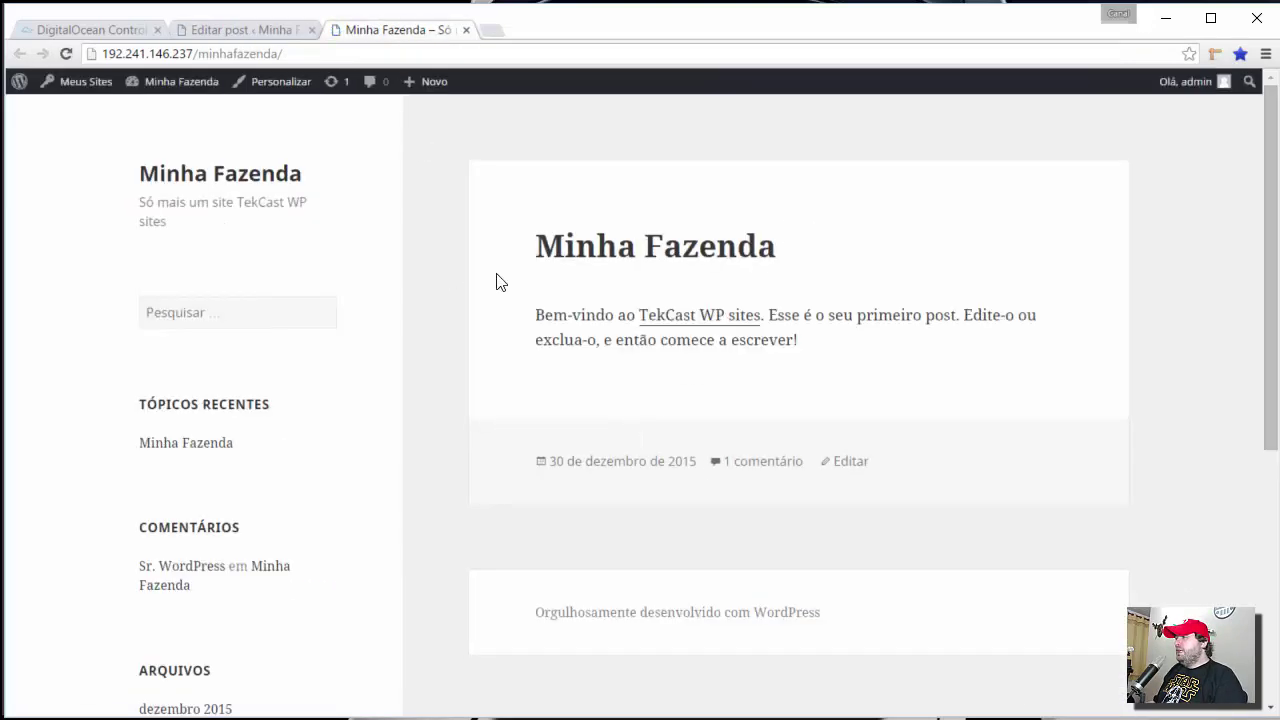
click(245, 30)
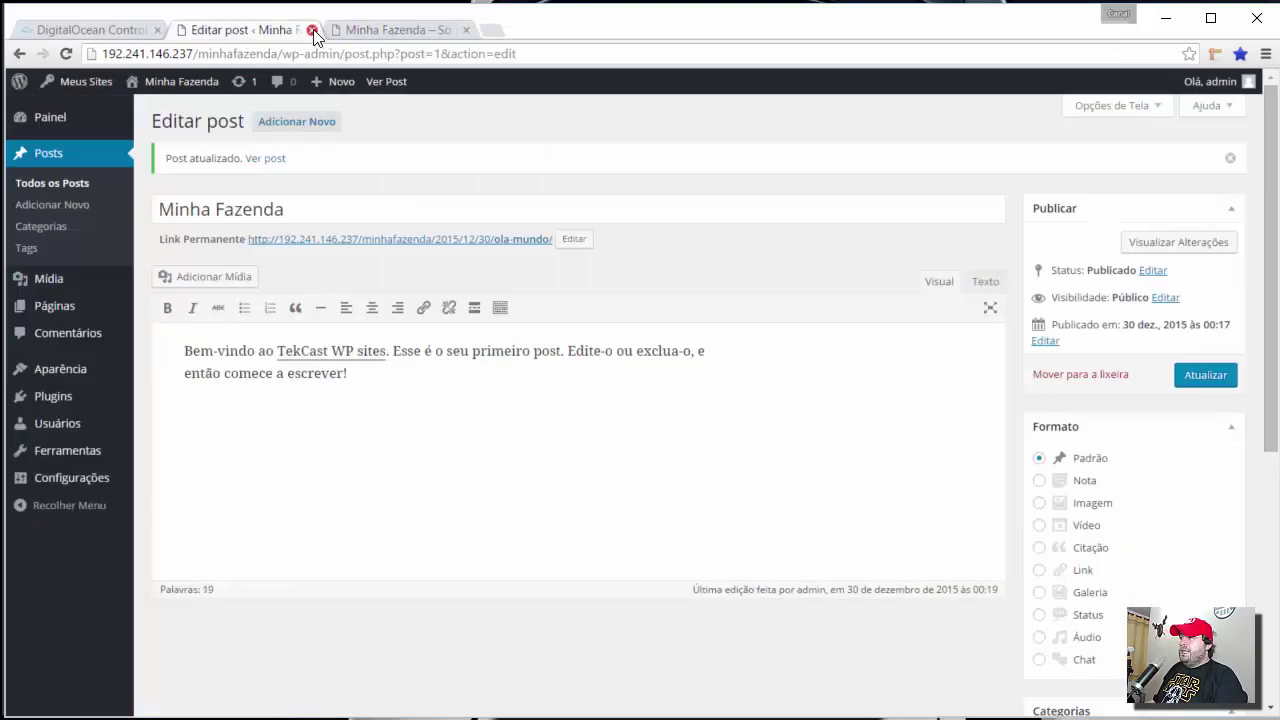
key(ctrl+w)
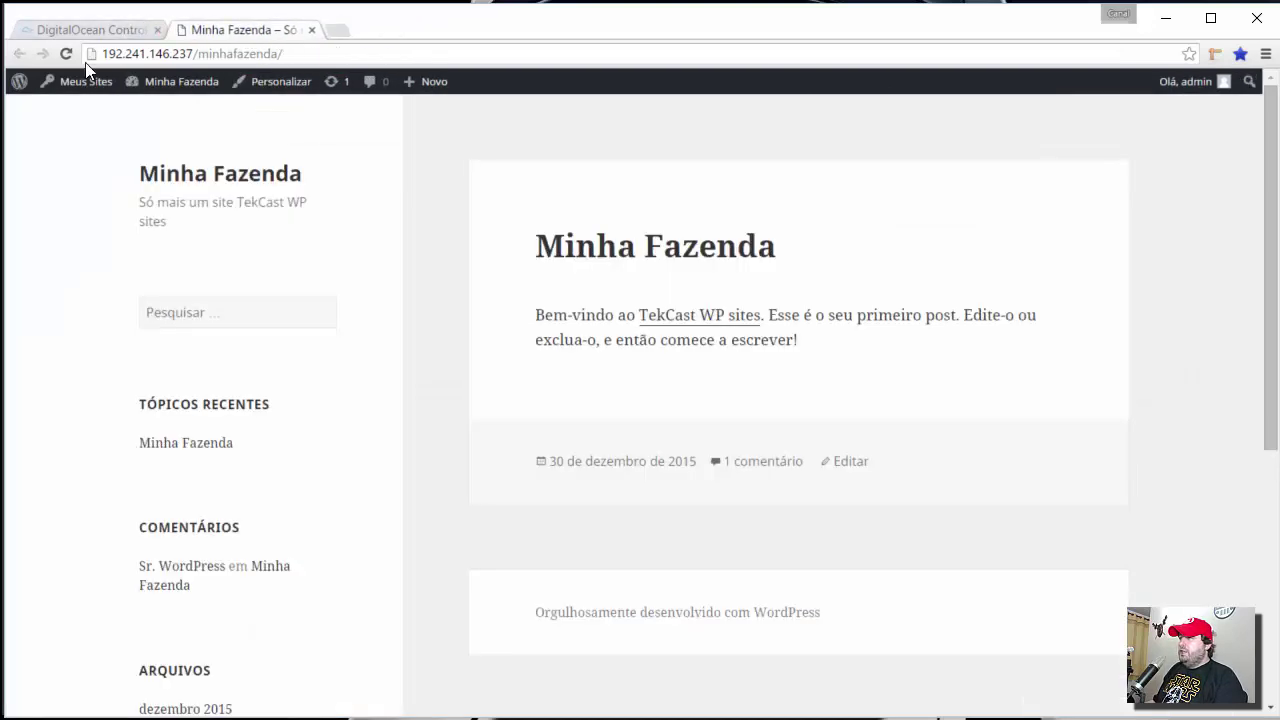
- Open the main TekCast WP site's front page in a new tab via Meus Sites
mouse_move(78, 85)
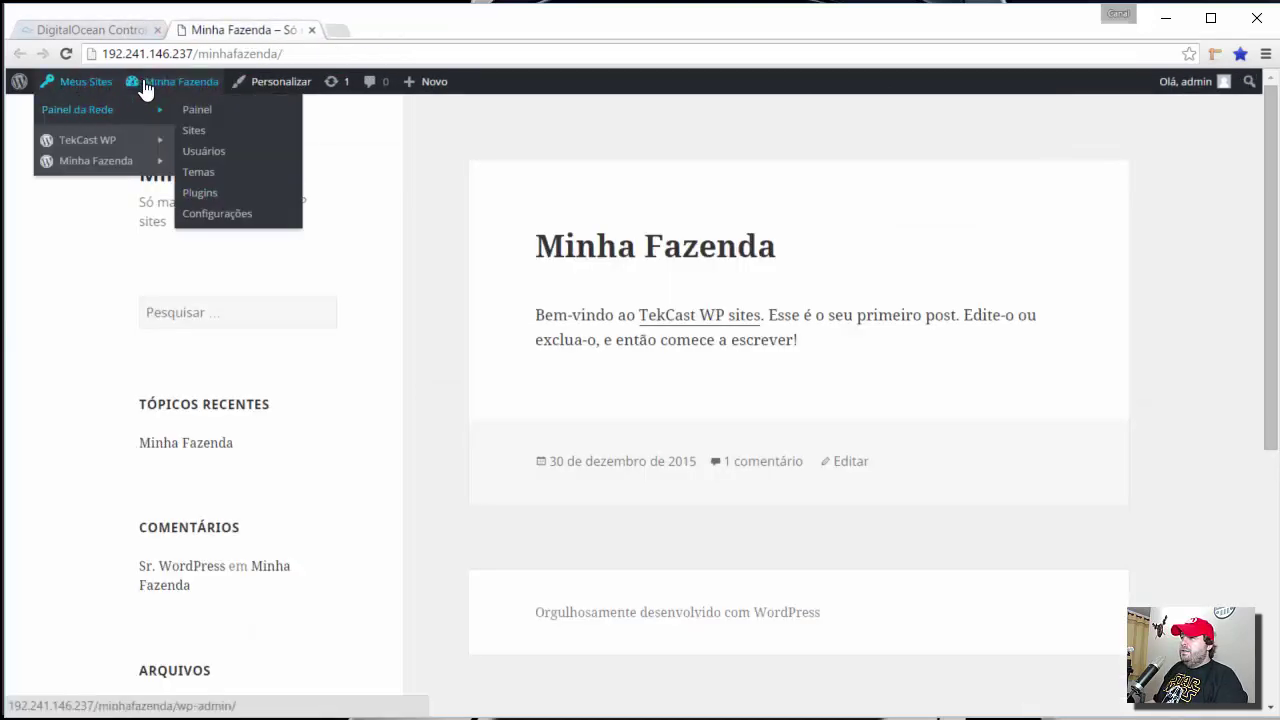
mouse_move(88, 147)
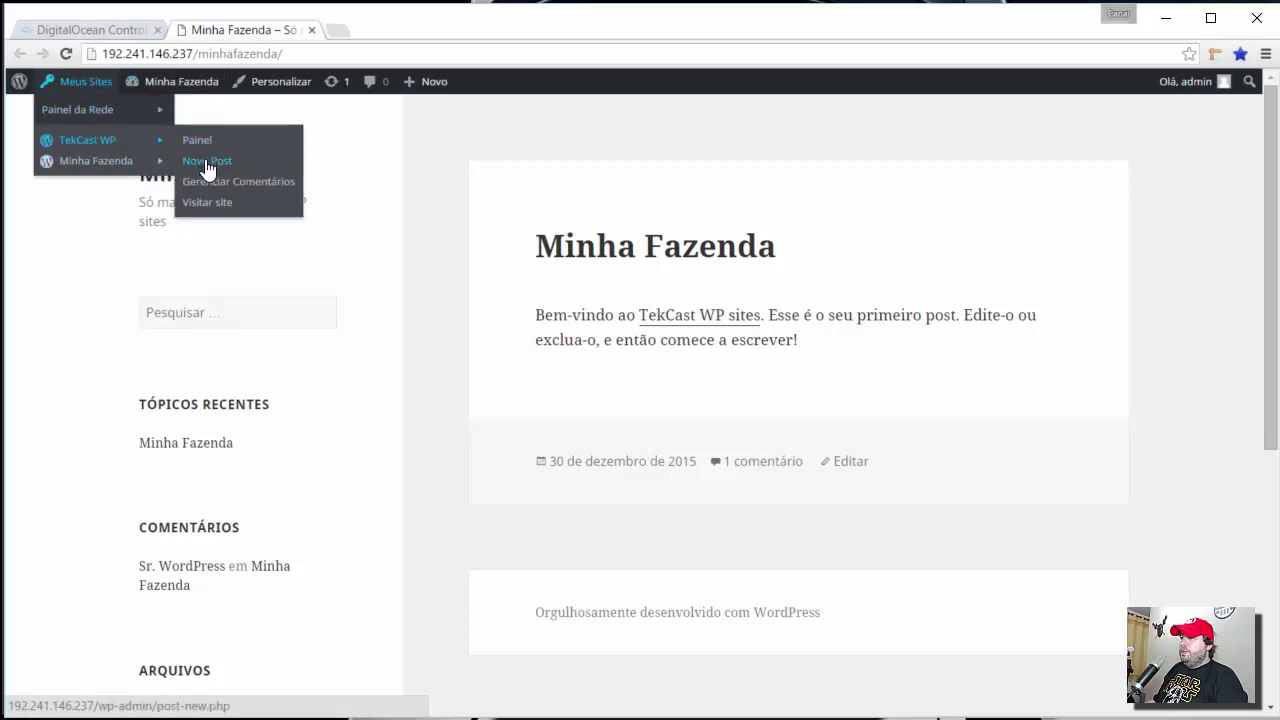
middle_click(205, 207)
click(390, 30)
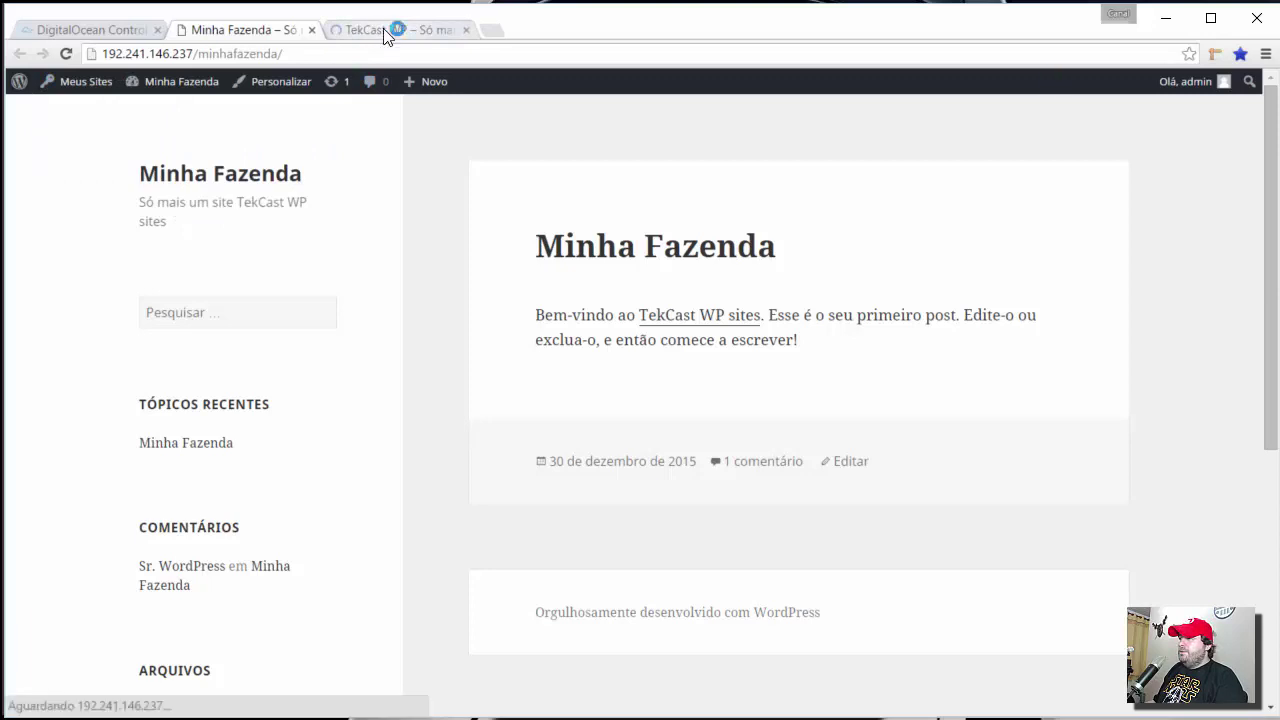